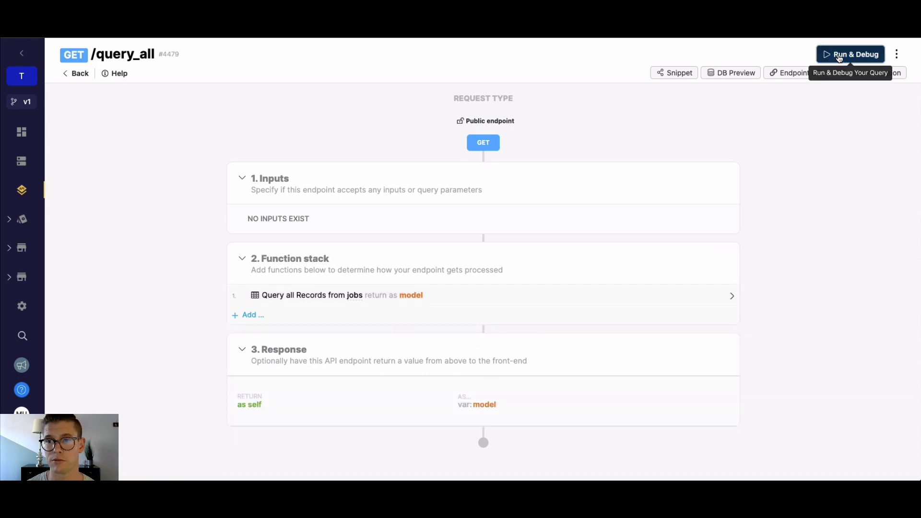
- Run the /query_all endpoint in Run & Debug and examine the company_id and locations_id values of the returned job records
left_click(839, 54)
left_click(878, 461)
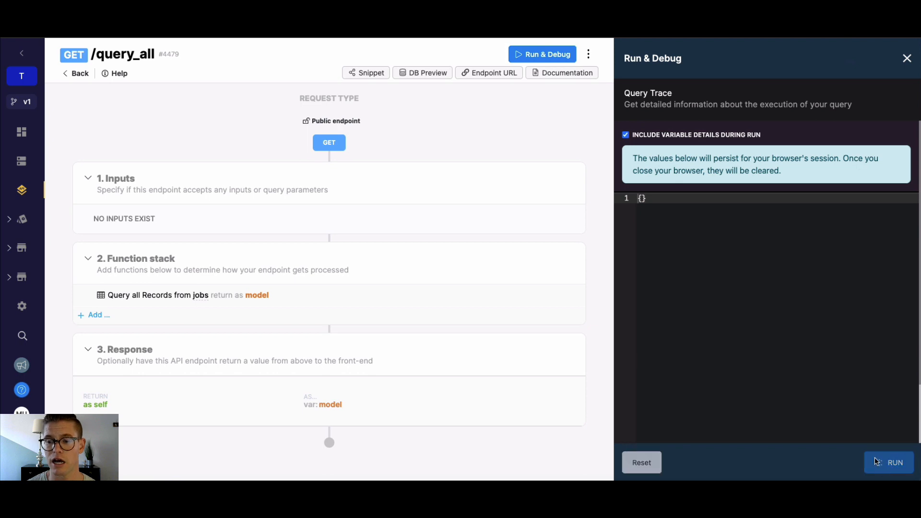
scroll(770, 256, "down", 2)
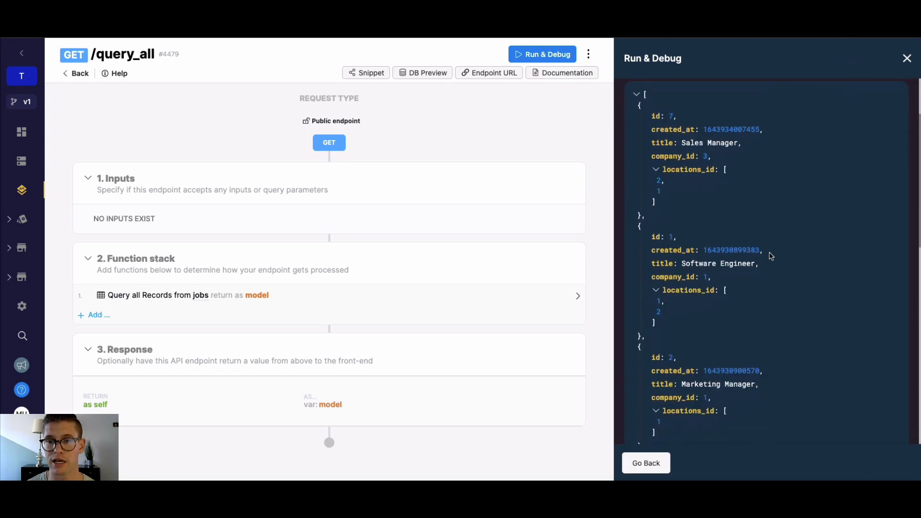
scroll(772, 255, "down", 4)
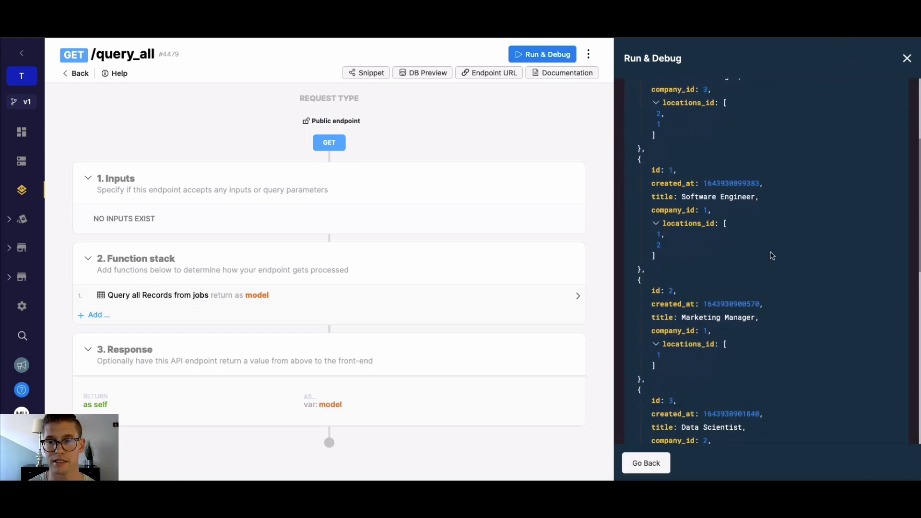
scroll(771, 255, "down", 7)
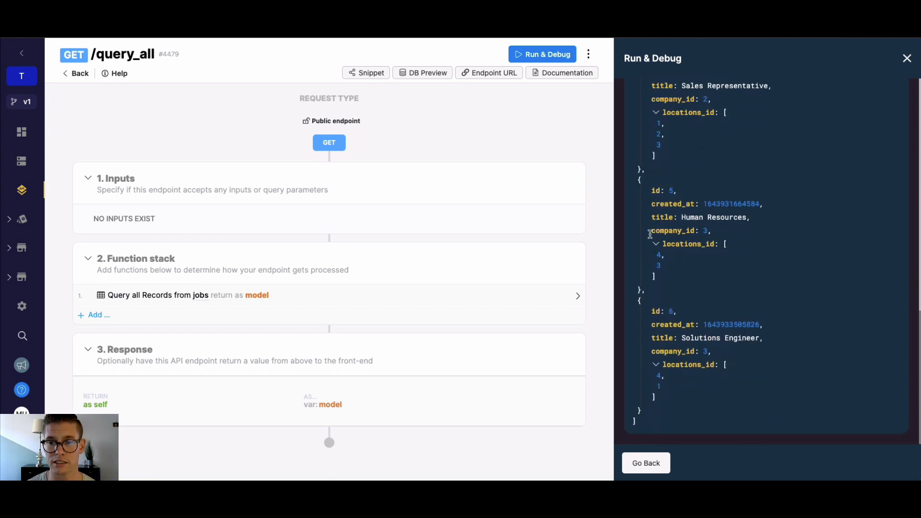
left_click_drag(650, 232, 711, 233)
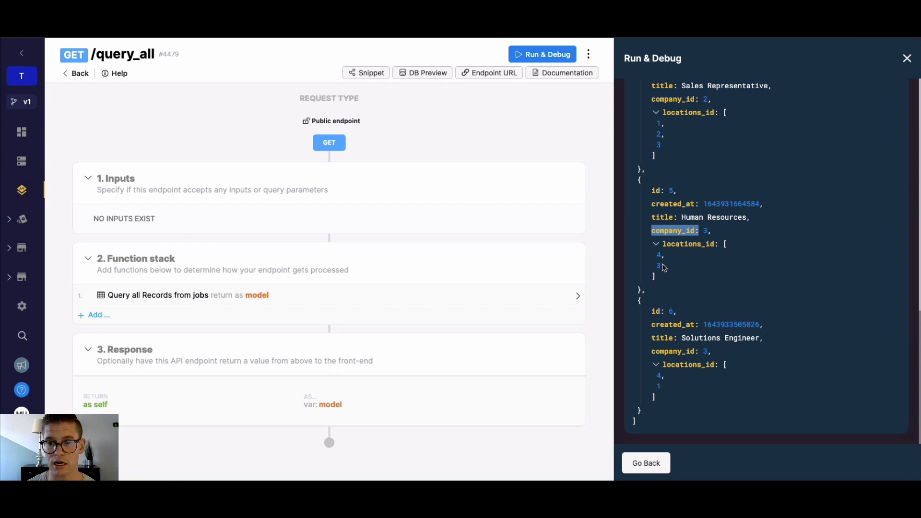
left_click_drag(655, 255, 666, 261)
left_click(655, 244)
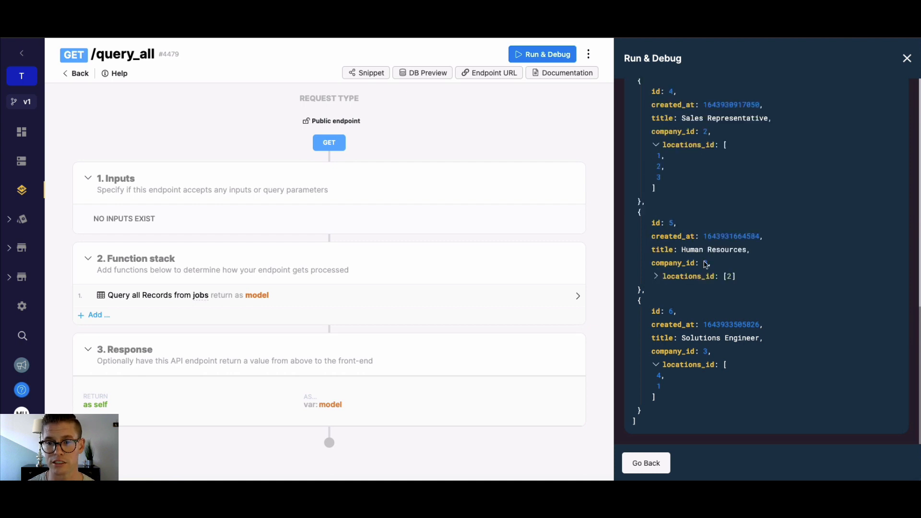
scroll(698, 325, "up", 10)
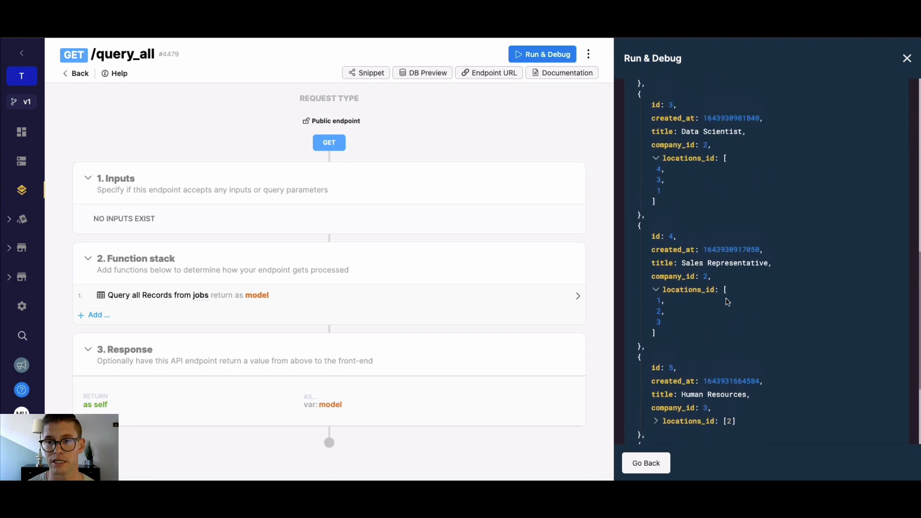
left_click(905, 60)
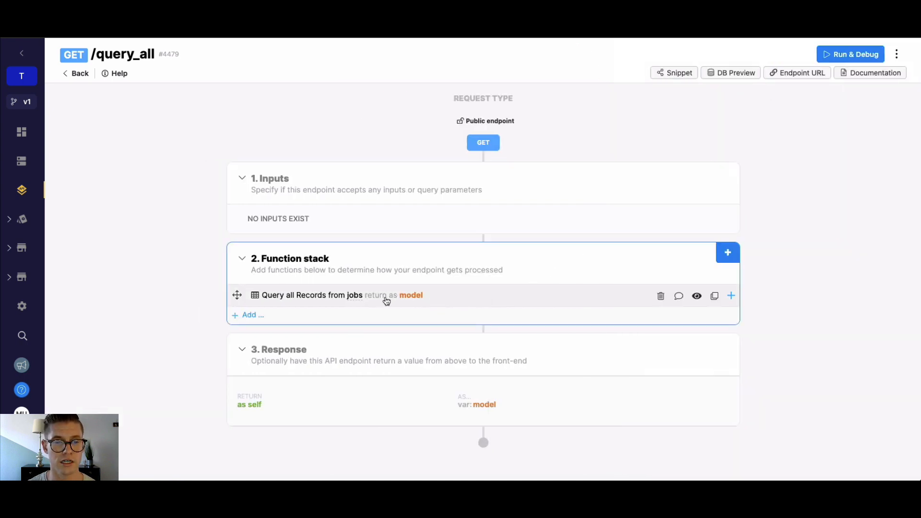
- Review the filter, output and external settings of the Query all Records function for jobs
left_click(372, 301)
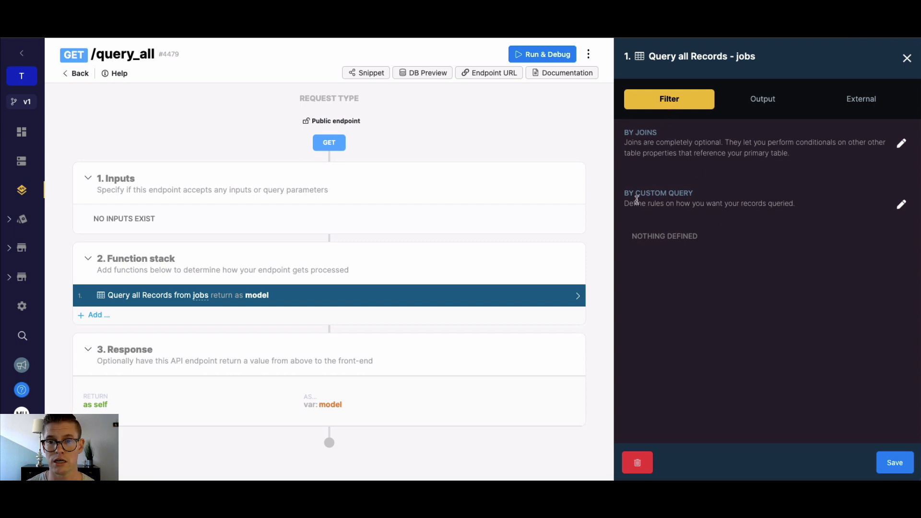
left_click(761, 106)
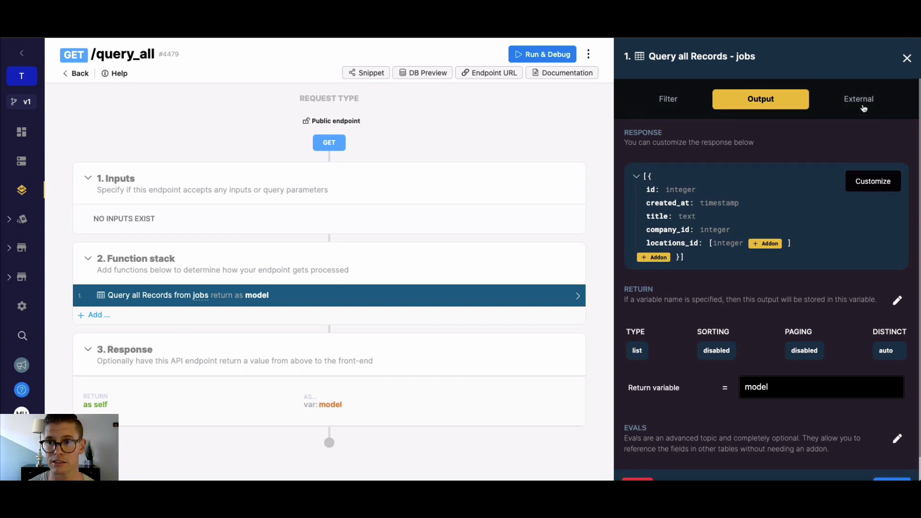
left_click(864, 107)
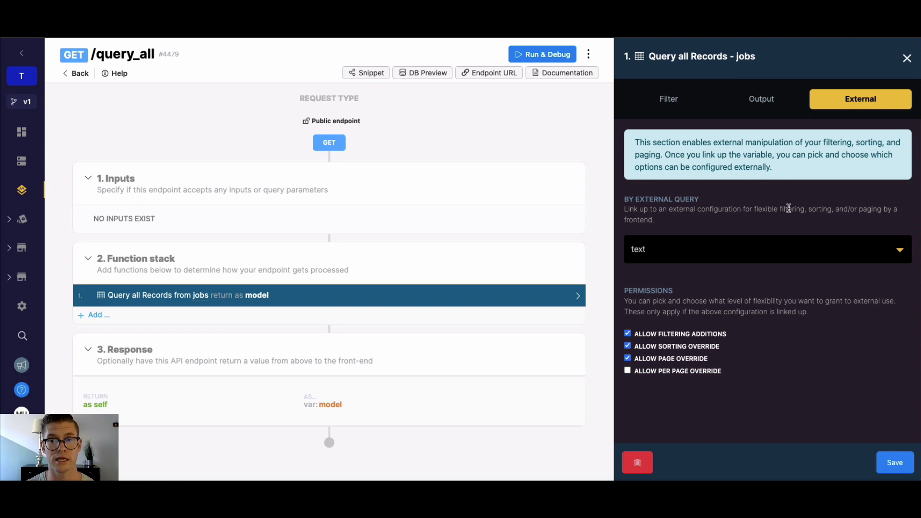
left_click(669, 105)
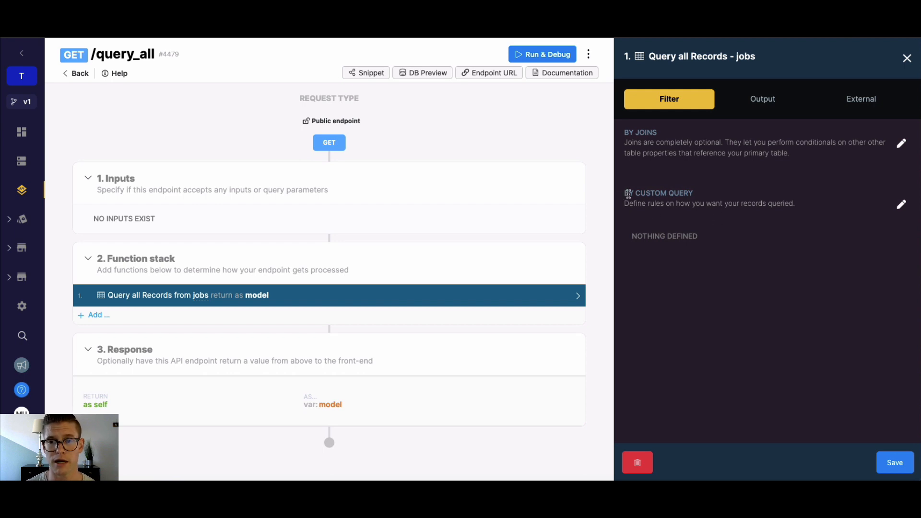
left_click_drag(628, 193, 699, 202)
left_click(711, 213)
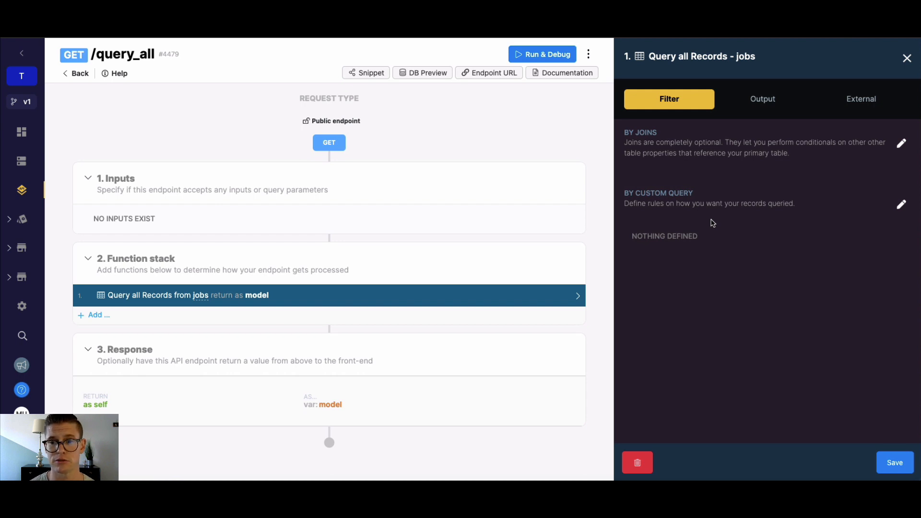
- Add a custom query conditional to the jobs query that requires jobs.title = Software Engineer
left_click(901, 205)
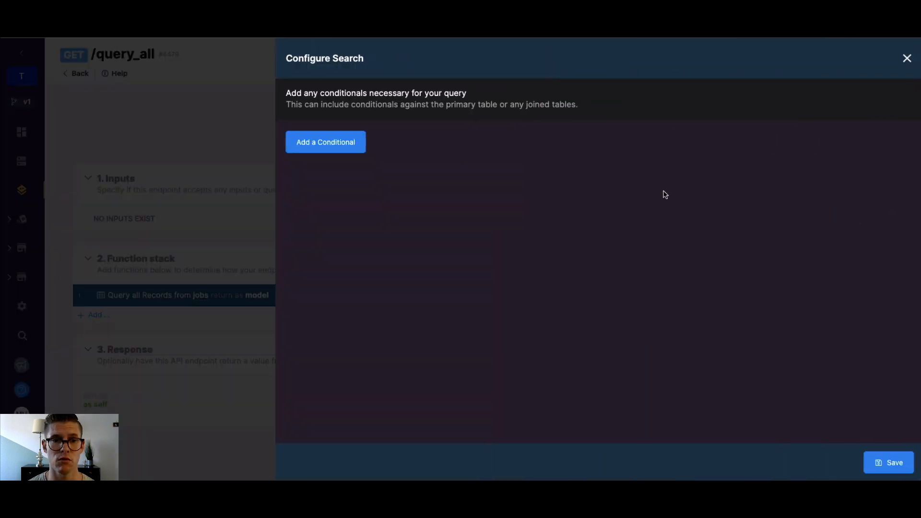
left_click(336, 147)
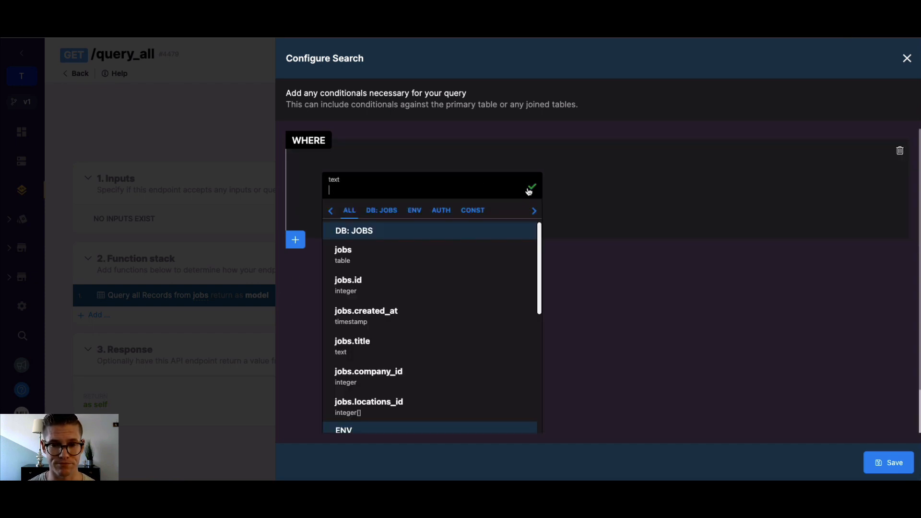
left_click(527, 189)
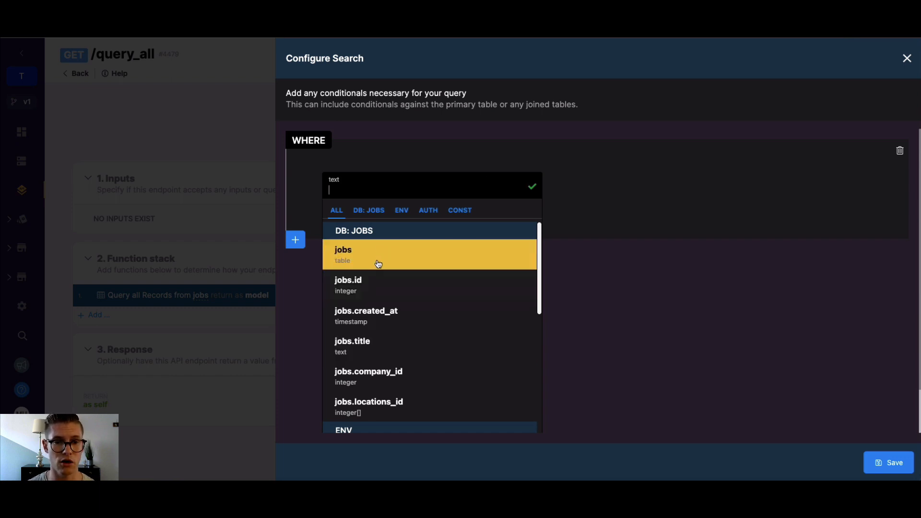
left_click(369, 217)
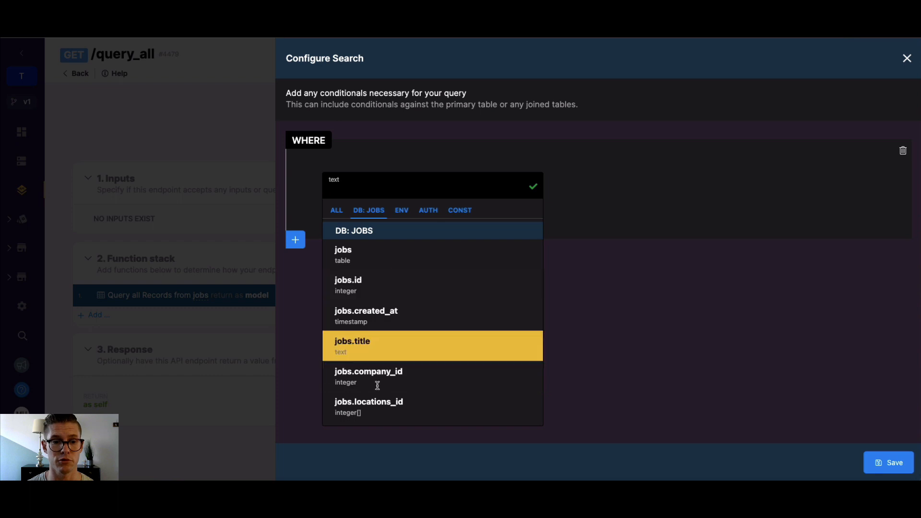
left_click(368, 349)
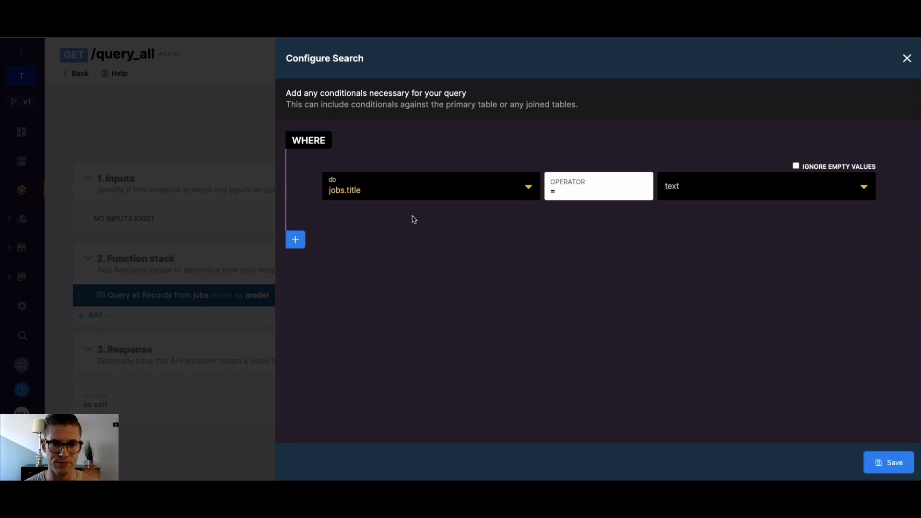
left_click(737, 187)
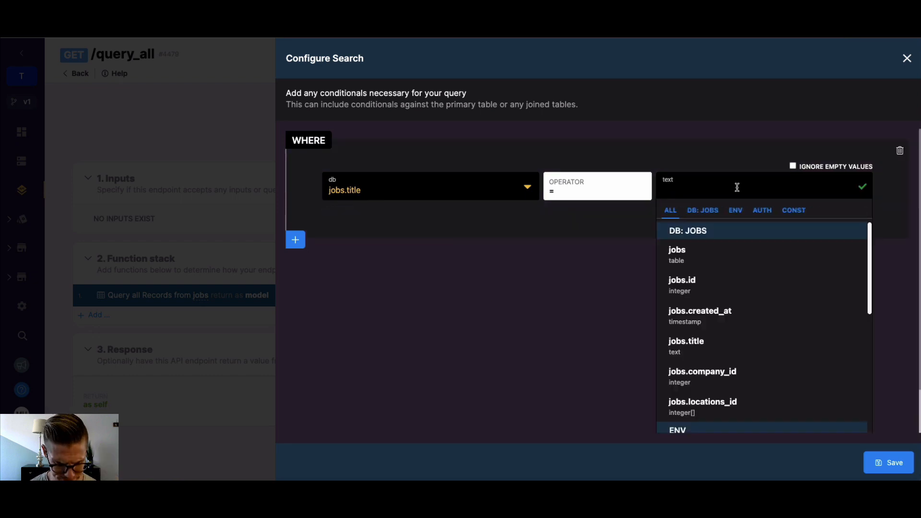
type("Software")
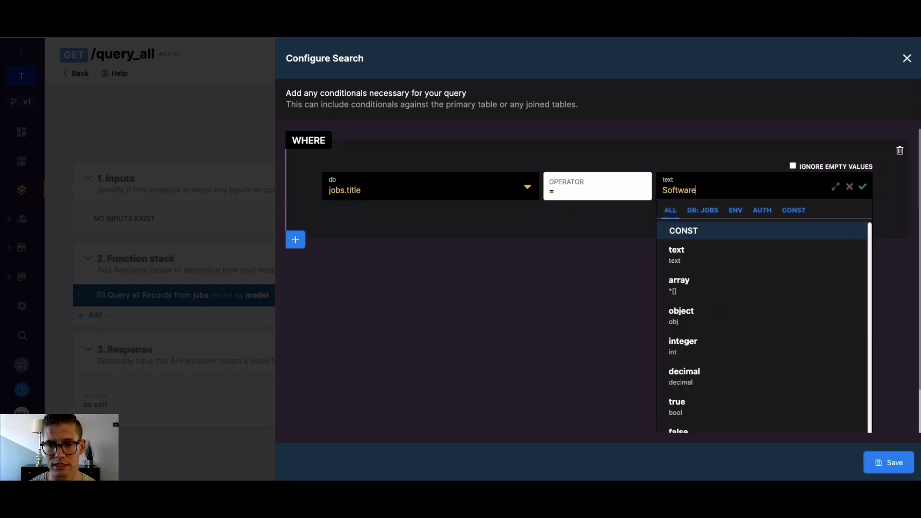
type(" Engineer")
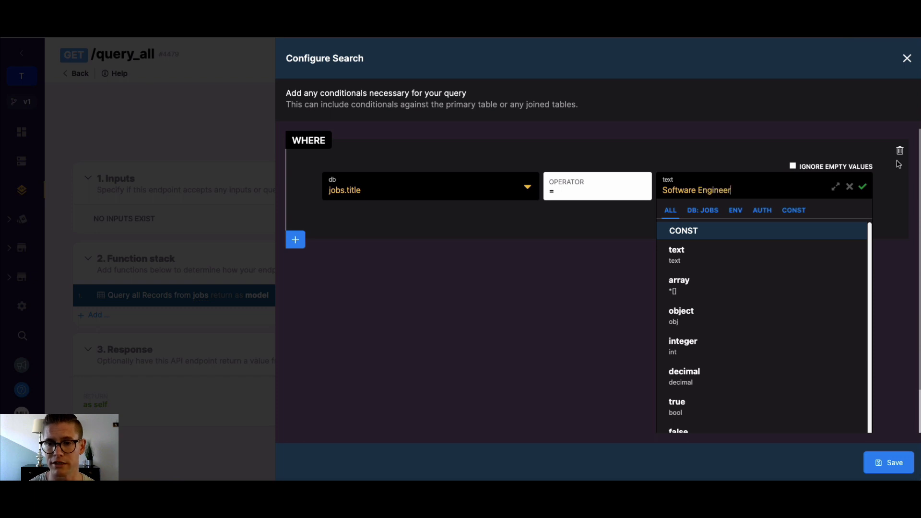
left_click(862, 187)
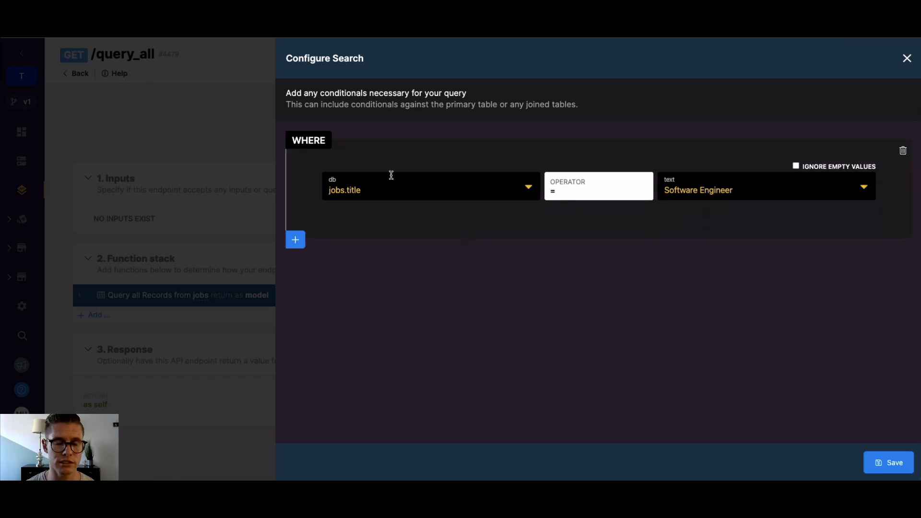
- Examine the AND/OR options for further conditionals and the comparison operators available for the job title conditional
left_click(295, 244)
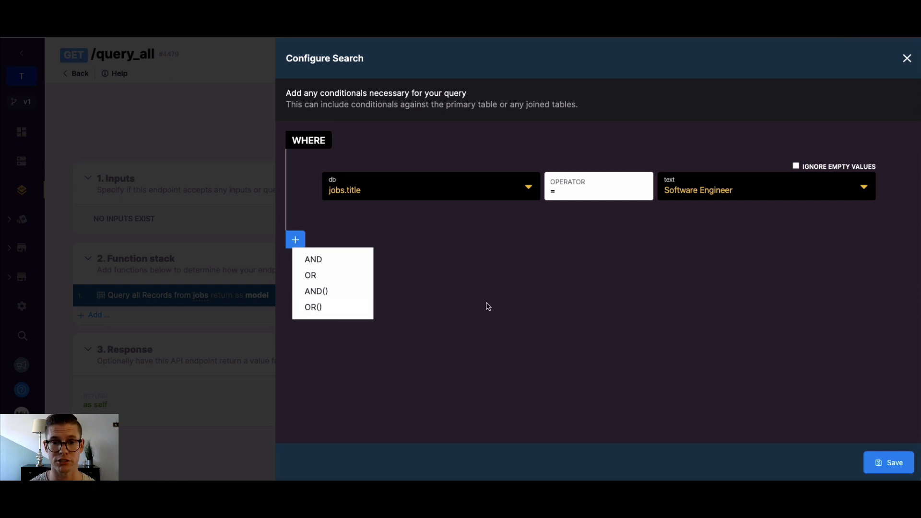
left_click(558, 259)
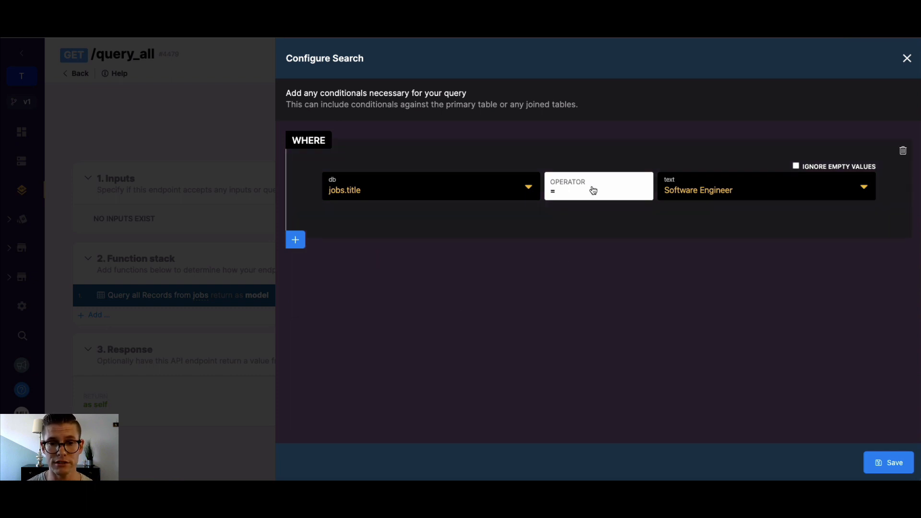
left_click(593, 190)
scroll(594, 240, "down", 1)
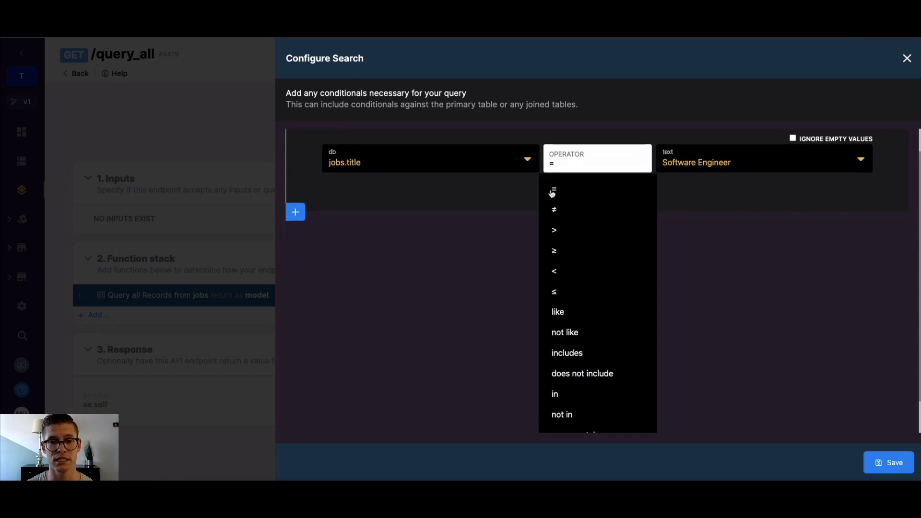
scroll(560, 197, "down", 1)
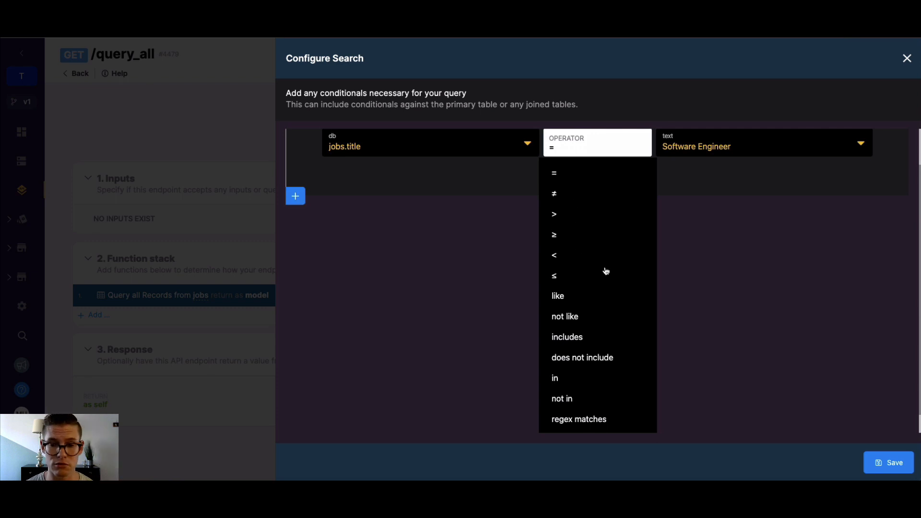
scroll(605, 271, "down", 1)
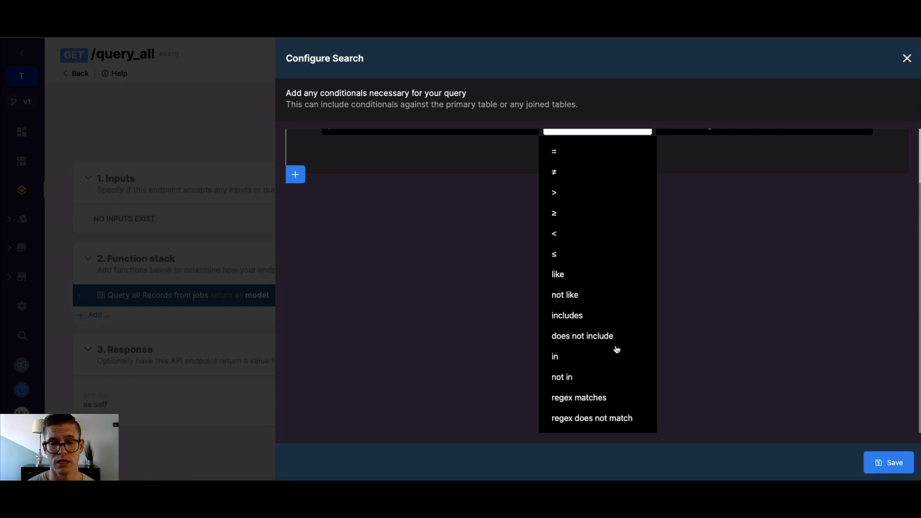
scroll(615, 350, "up", 3)
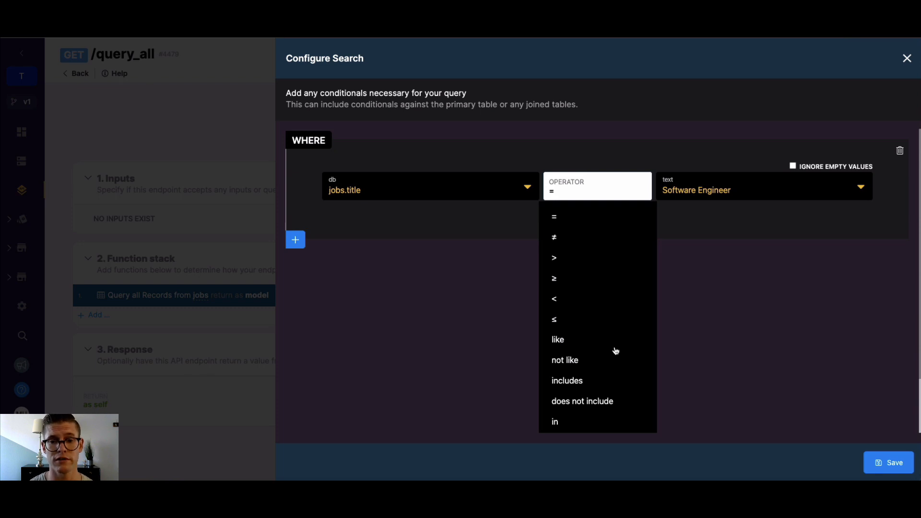
left_click(784, 281)
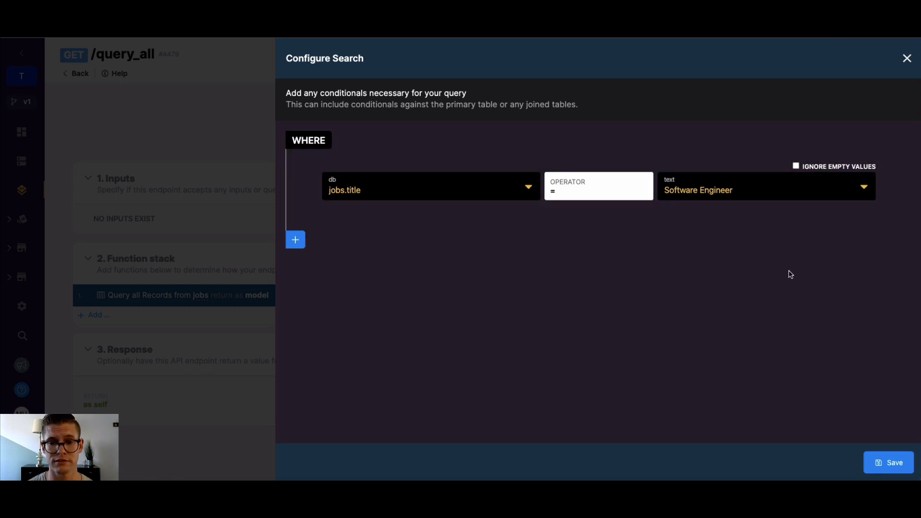
- Save the conditional and the jobs query function, and run the /query_all endpoint with the filter
left_click(891, 467)
left_click(891, 464)
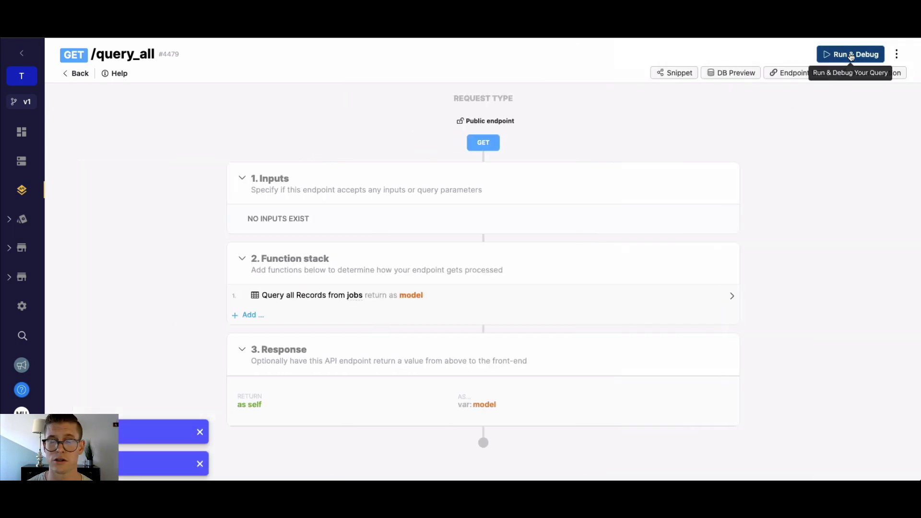
left_click(842, 54)
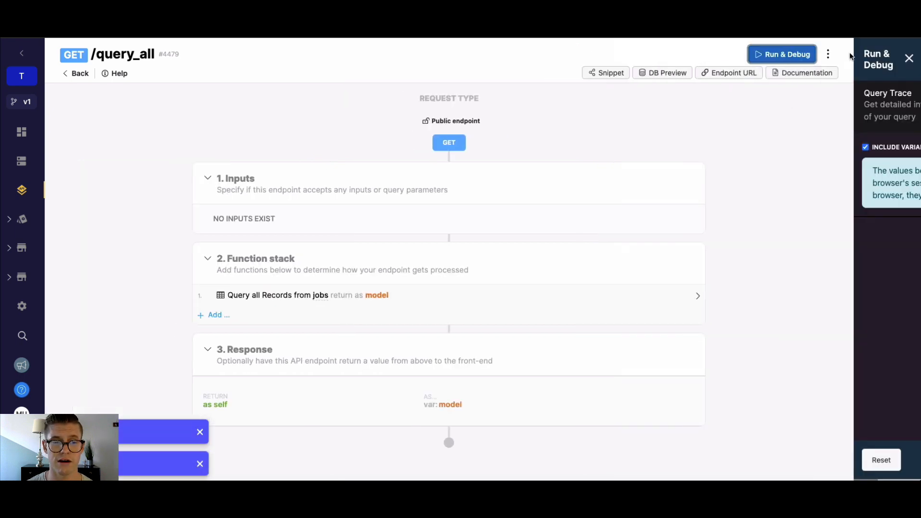
left_click(882, 462)
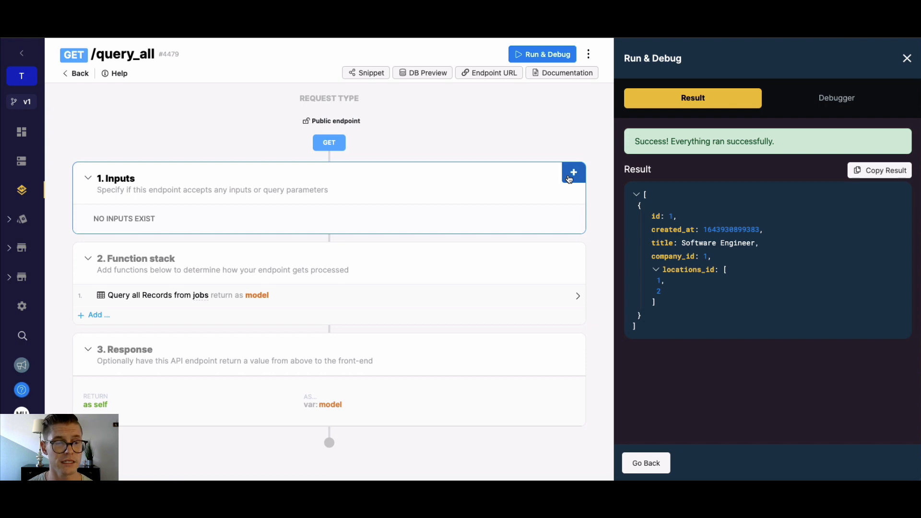
- Add a text input named job to the endpoint and save it
left_click(570, 175)
left_click(756, 149)
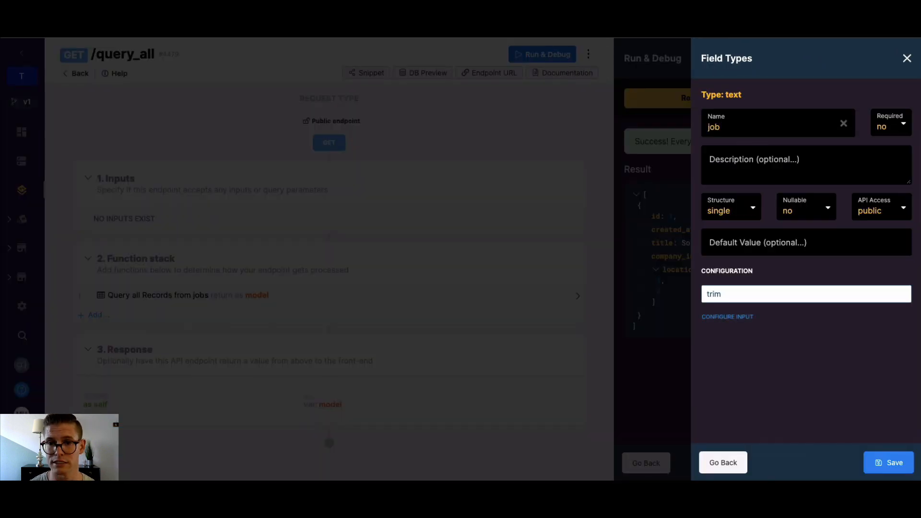
left_click(888, 463)
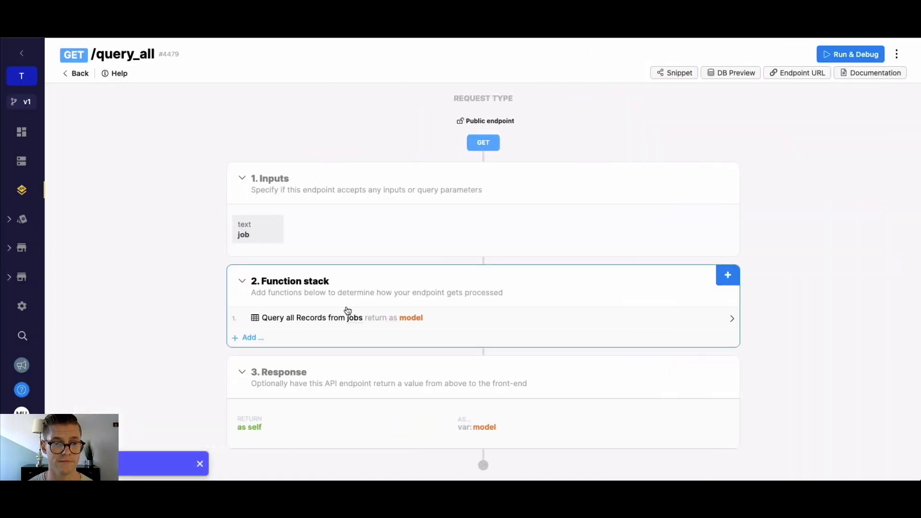
- Replace the fixed Software Engineer value in the jobs query's title conditional with the endpoint input job
left_click(343, 321)
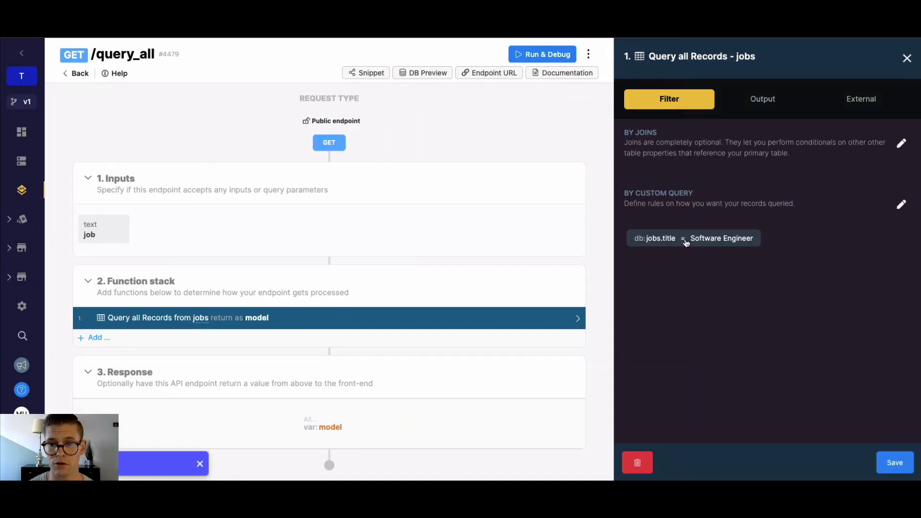
left_click(683, 240)
left_click(738, 185)
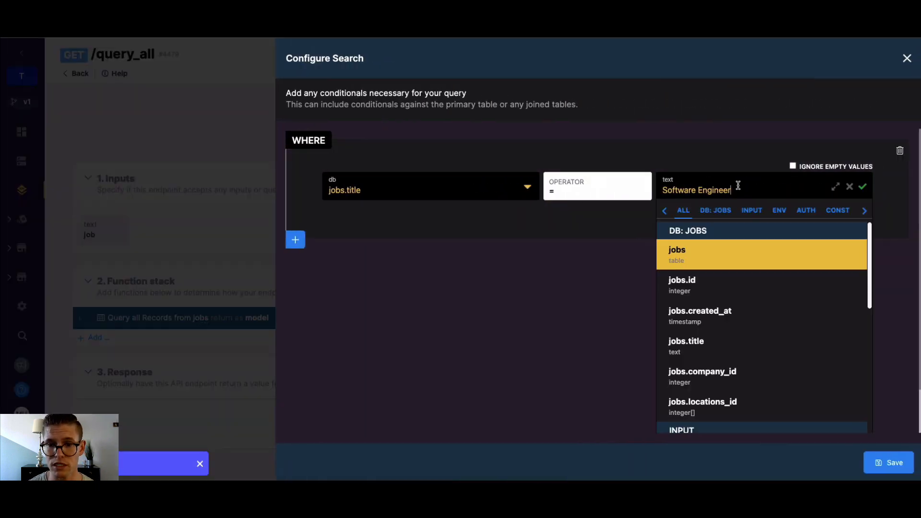
left_click(849, 186)
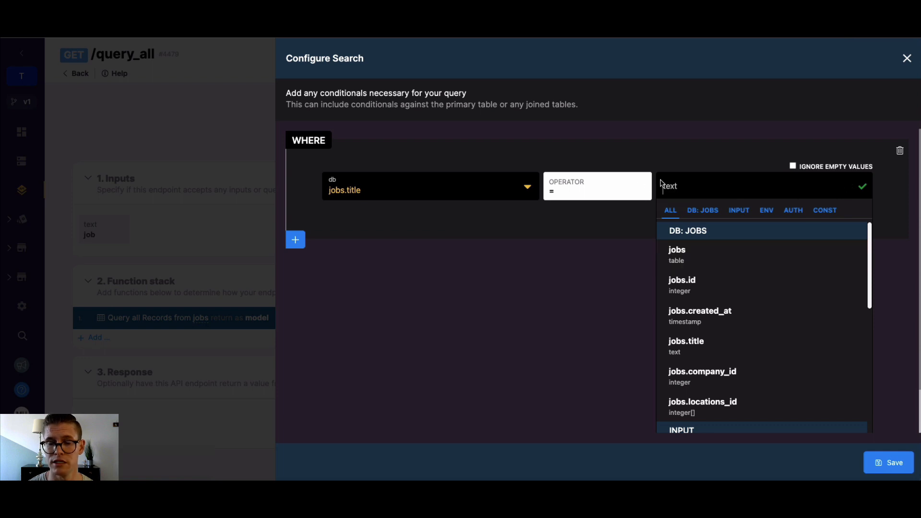
left_click(738, 212)
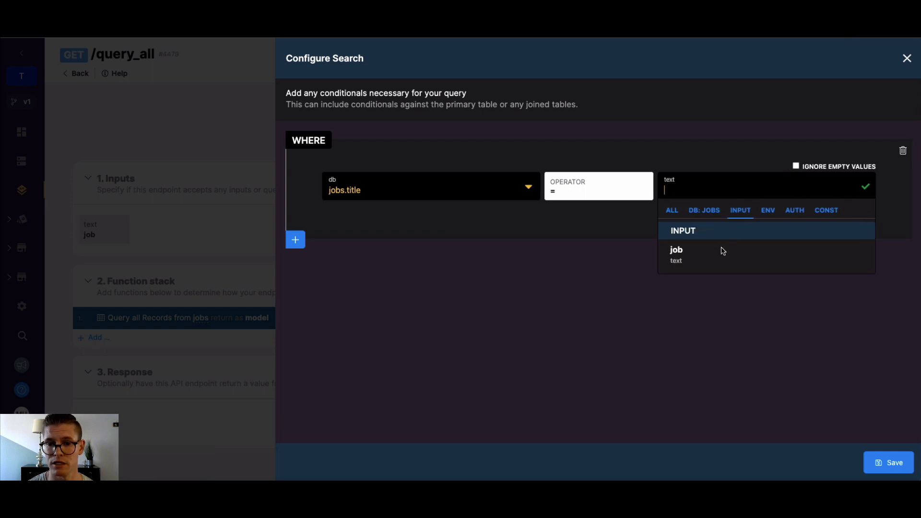
left_click(700, 259)
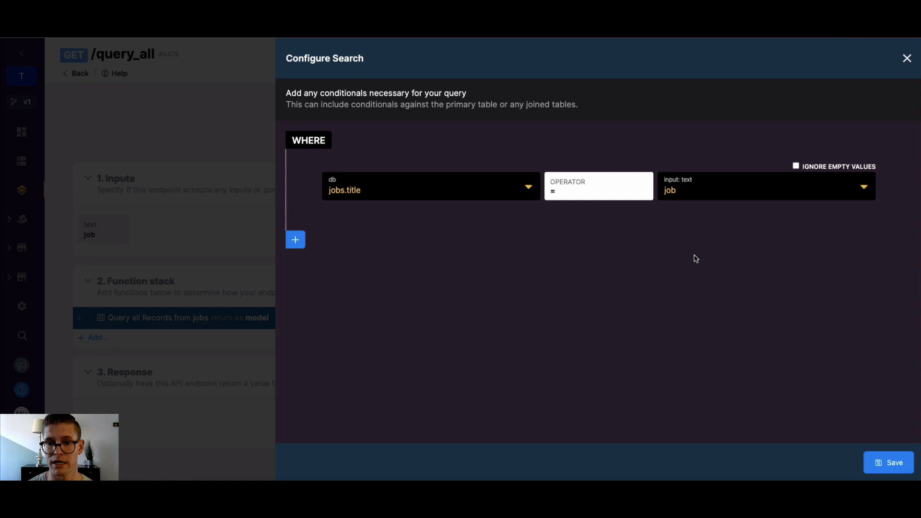
- Change the jobs.title conditional's operator to includes and save the query changes
left_click(572, 192)
scroll(578, 215, "down", 1)
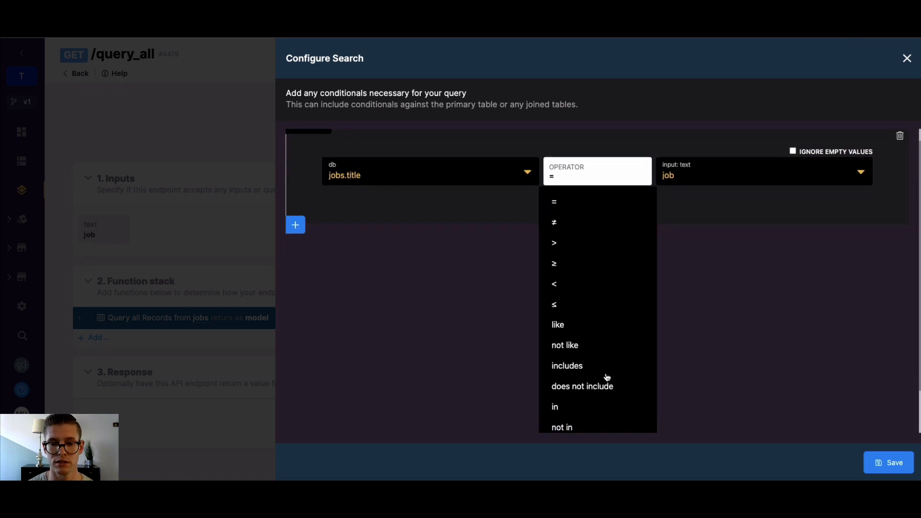
left_click(570, 367)
left_click(887, 462)
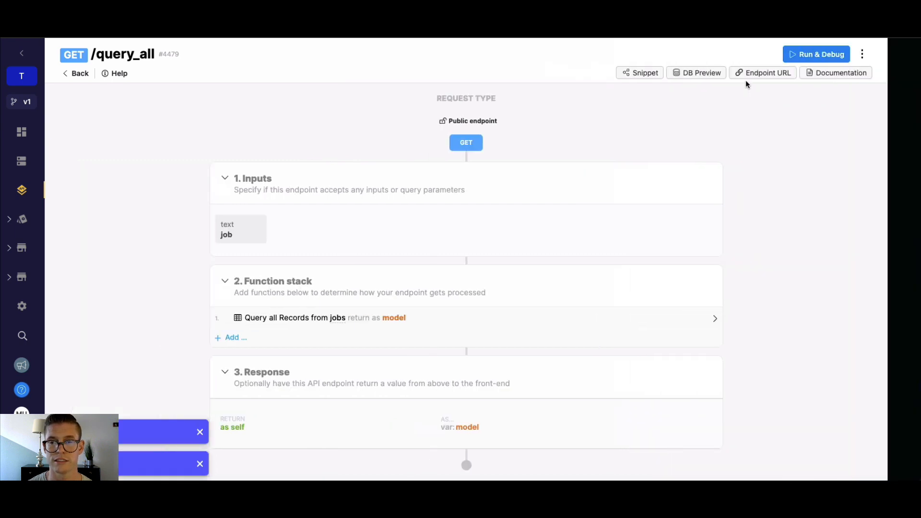
- Run the /query_all endpoint with the job input set to Engineer
left_click(835, 56)
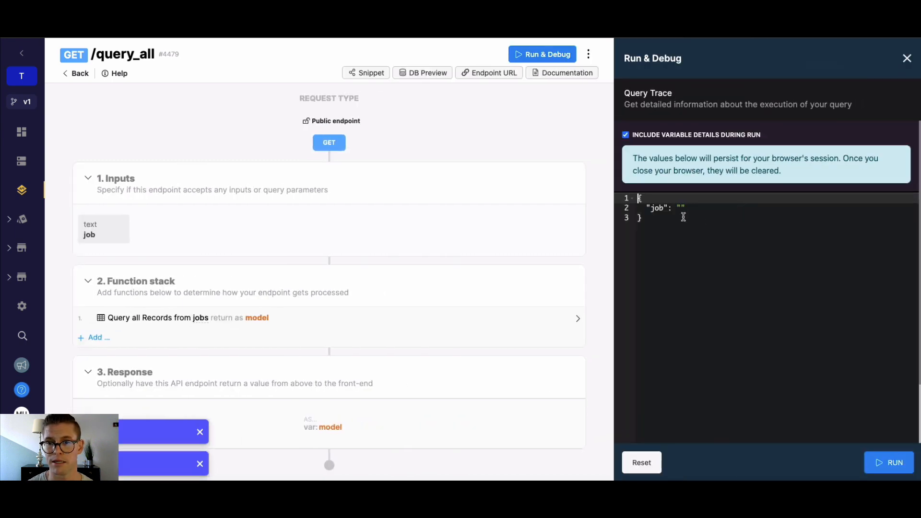
left_click(686, 208)
type("Engin")
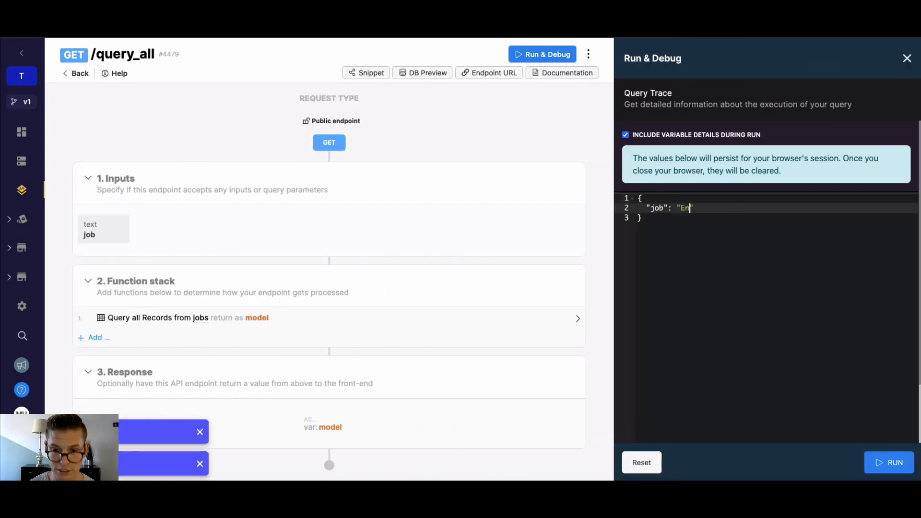
type("g")
key("BackSpace")
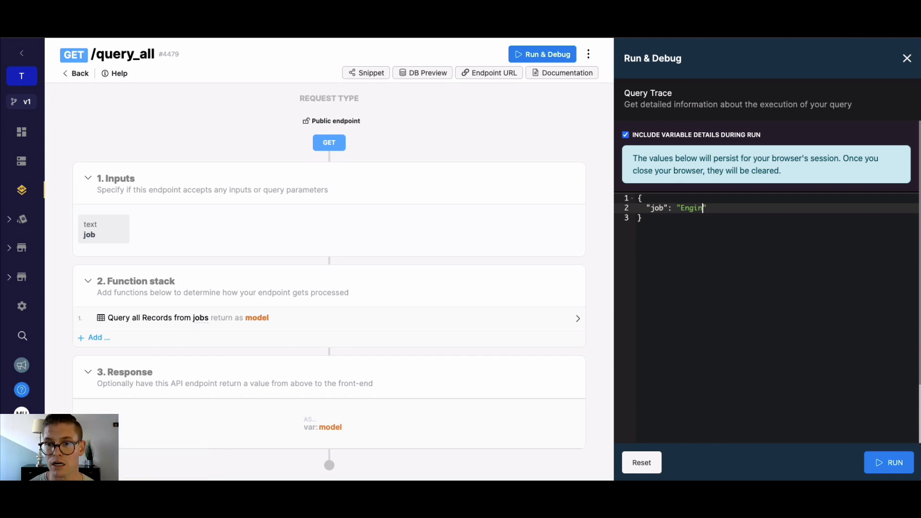
type("eer")
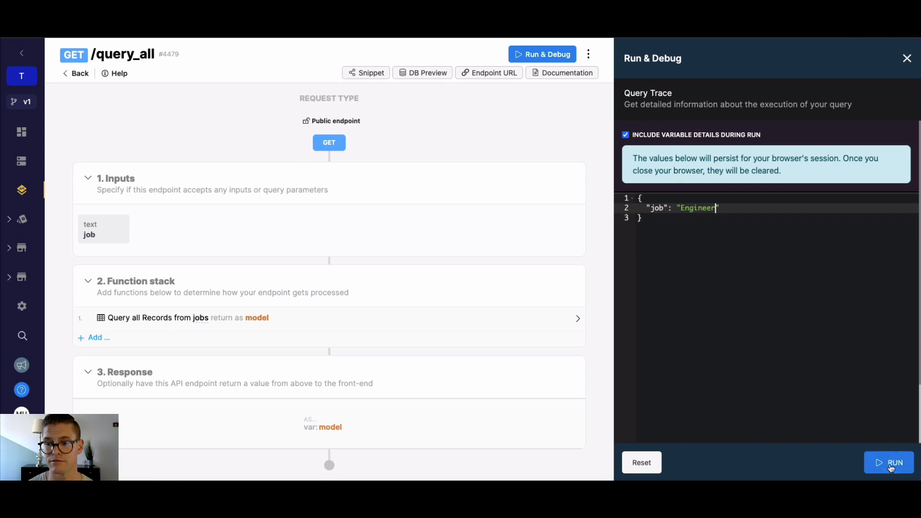
left_click(888, 468)
scroll(810, 359, "down", 1)
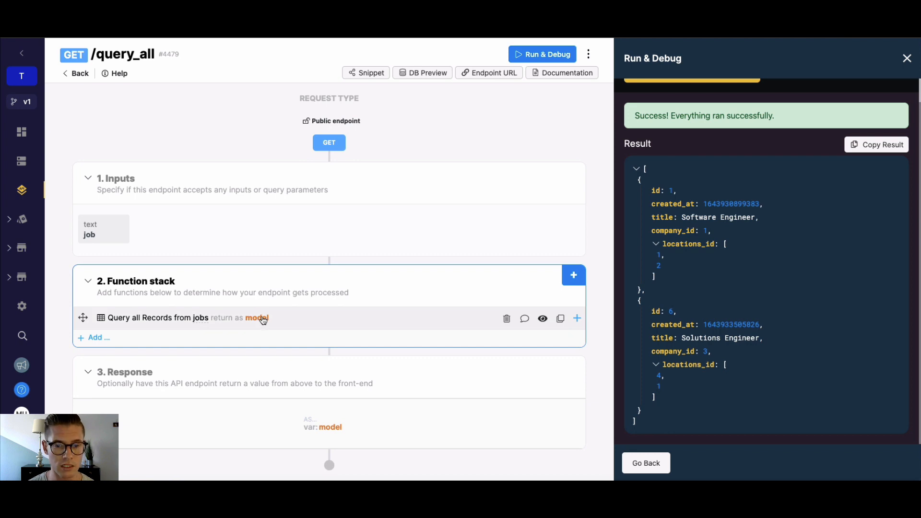
- Try adding an AND and an OR conditional below the jobs.title conditional, and remove both empty conditionals
left_click(263, 321)
left_click(721, 241)
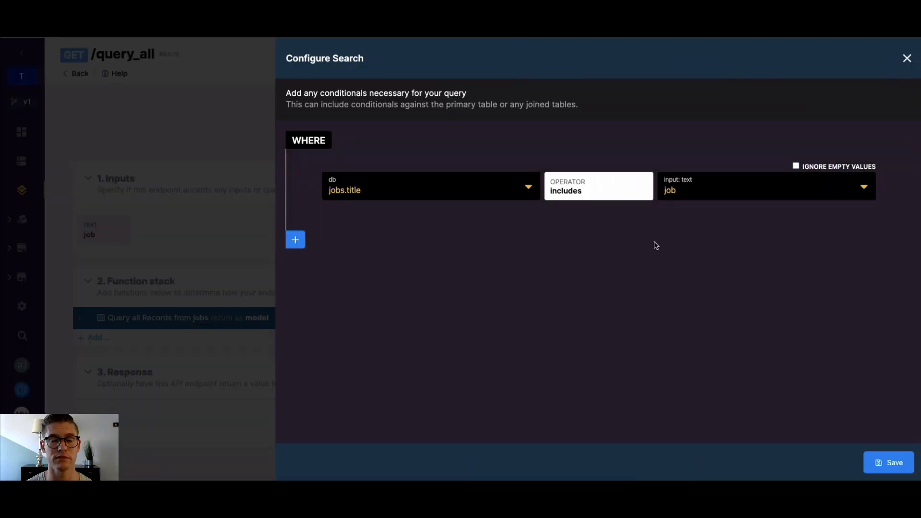
left_click(296, 240)
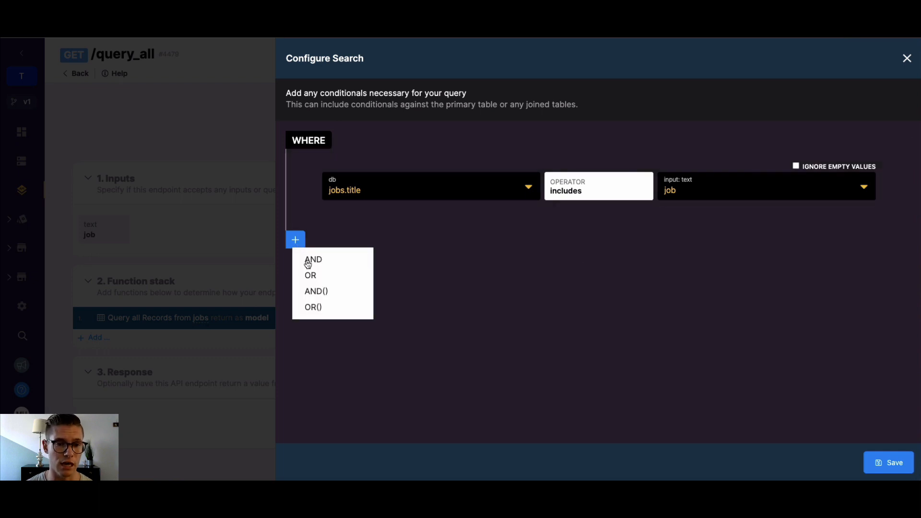
left_click(308, 262)
left_click(296, 339)
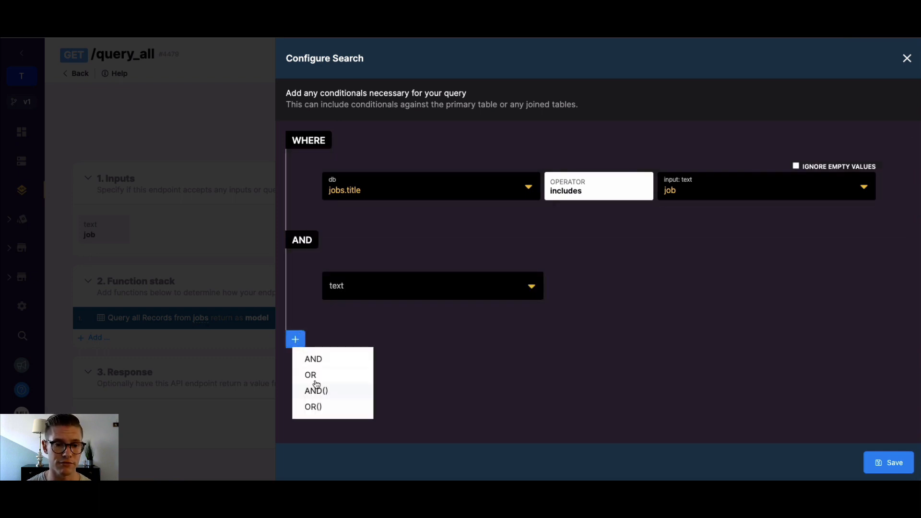
left_click(315, 377)
scroll(460, 352, "down", 1)
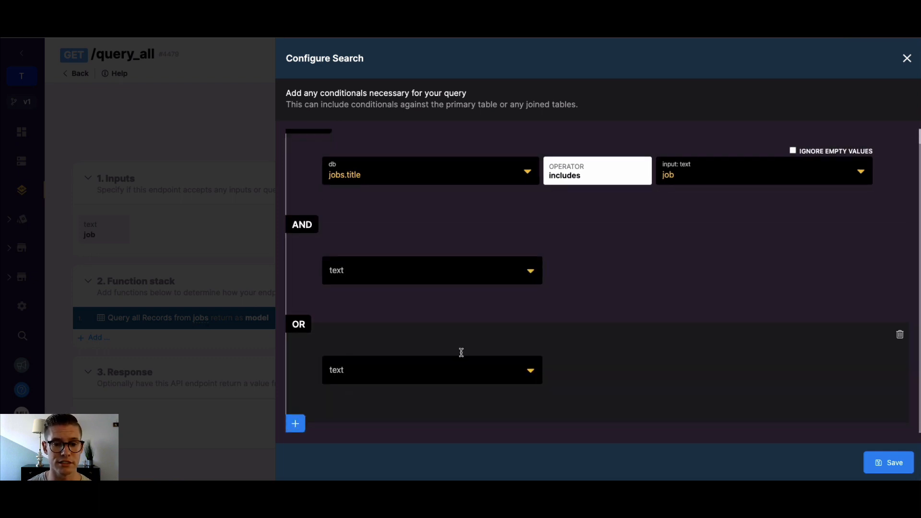
left_click(899, 338)
left_click(898, 257)
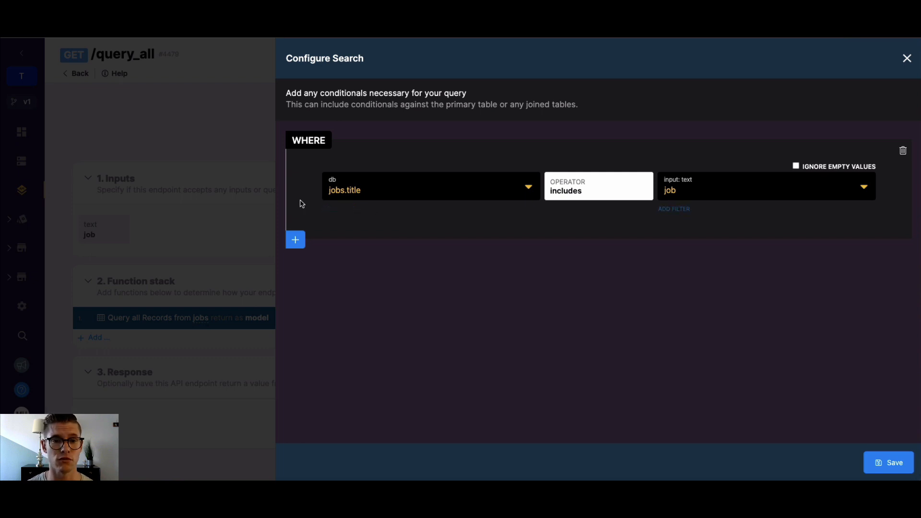
- Examine the math, comparison, manipulation and text filters that can be applied to the conditional's job value
left_click(668, 209)
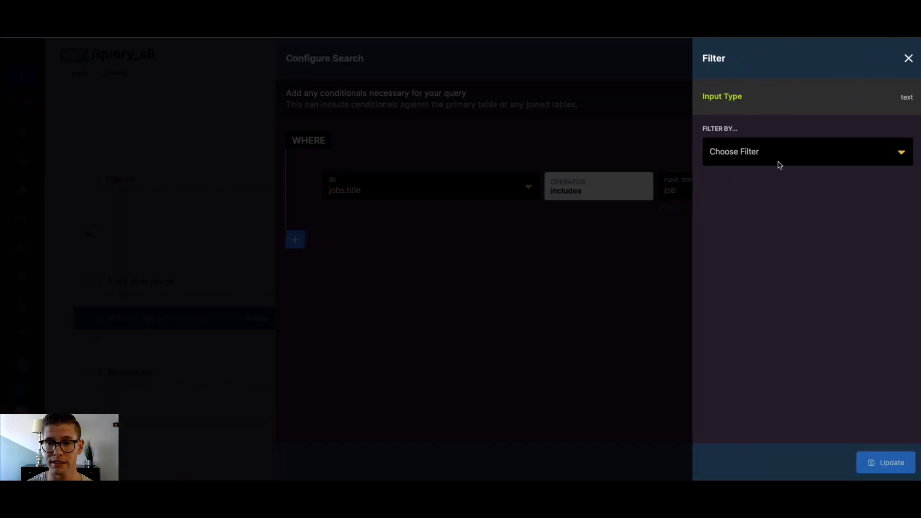
left_click(779, 151)
scroll(780, 284, "down", 1)
scroll(780, 283, "down", 3)
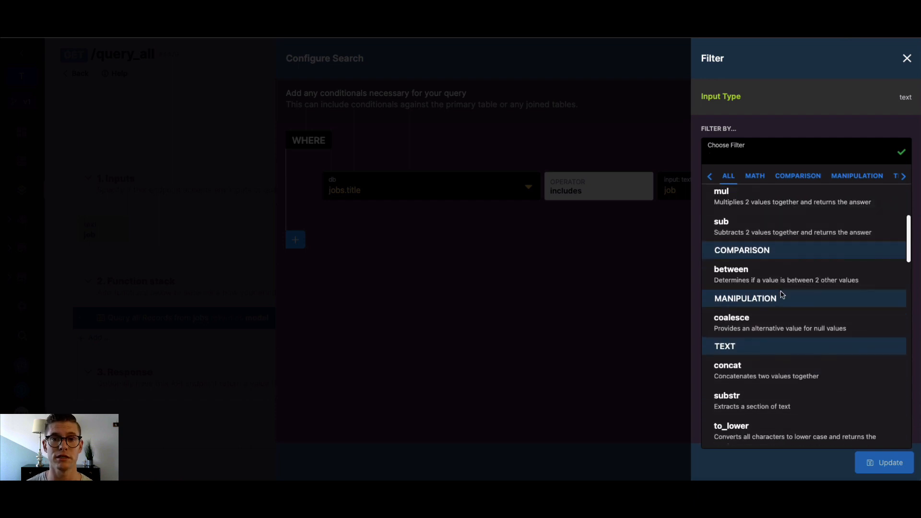
scroll(792, 300, "down", 2)
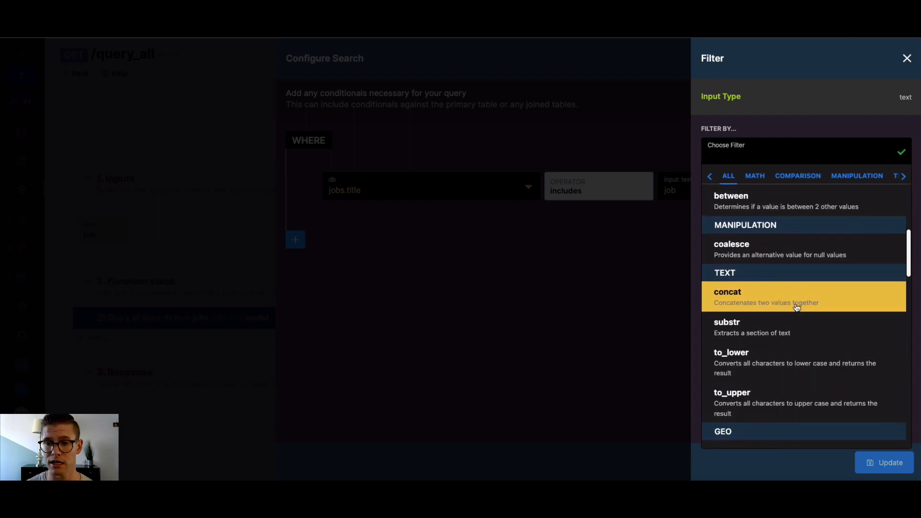
scroll(815, 287, "up", 5)
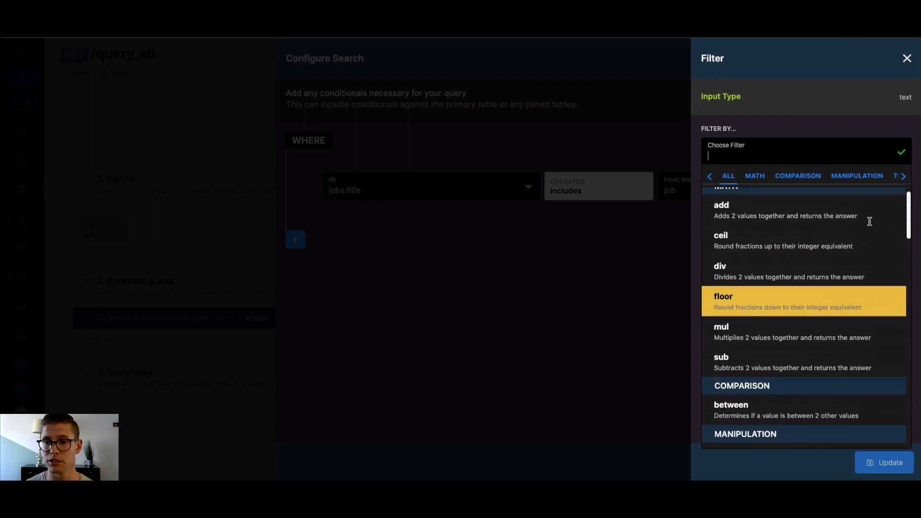
left_click(905, 59)
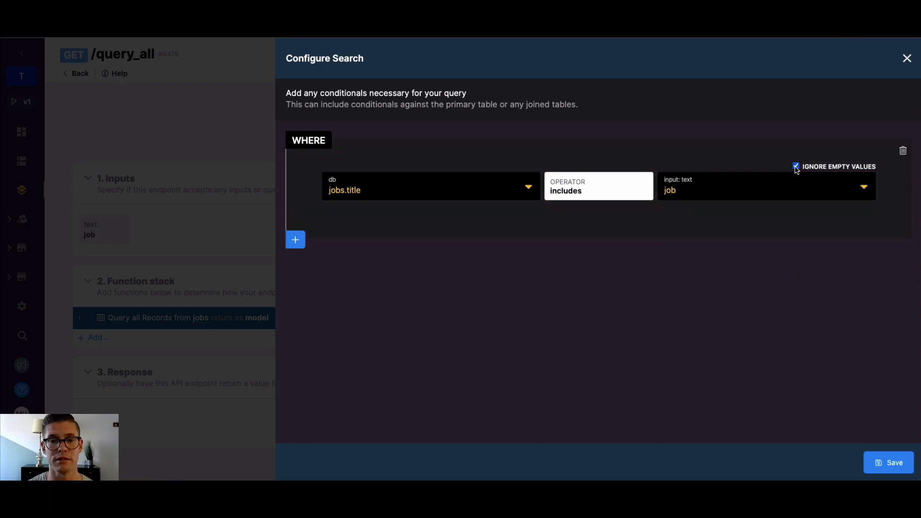
- Delete the jobs.title conditional, save the jobs query function, and delete the endpoint's job input
left_click(901, 152)
left_click(896, 466)
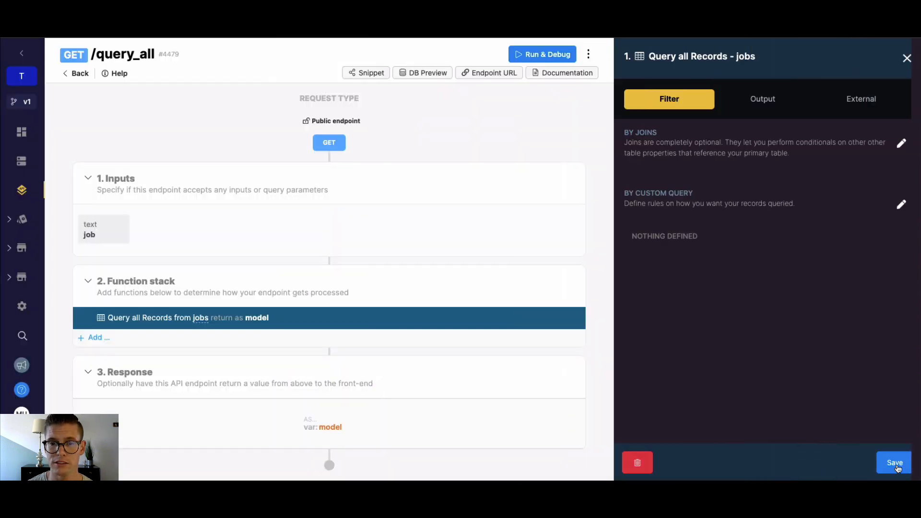
left_click(895, 463)
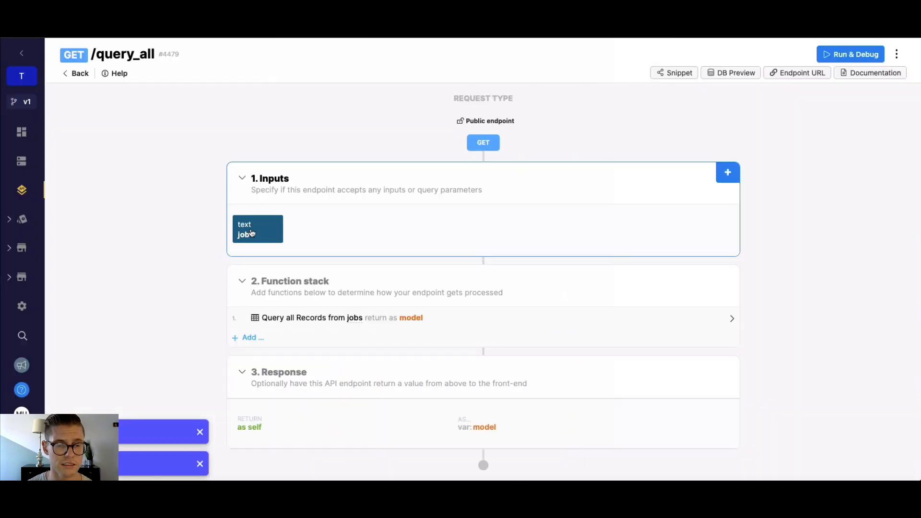
left_click(275, 233)
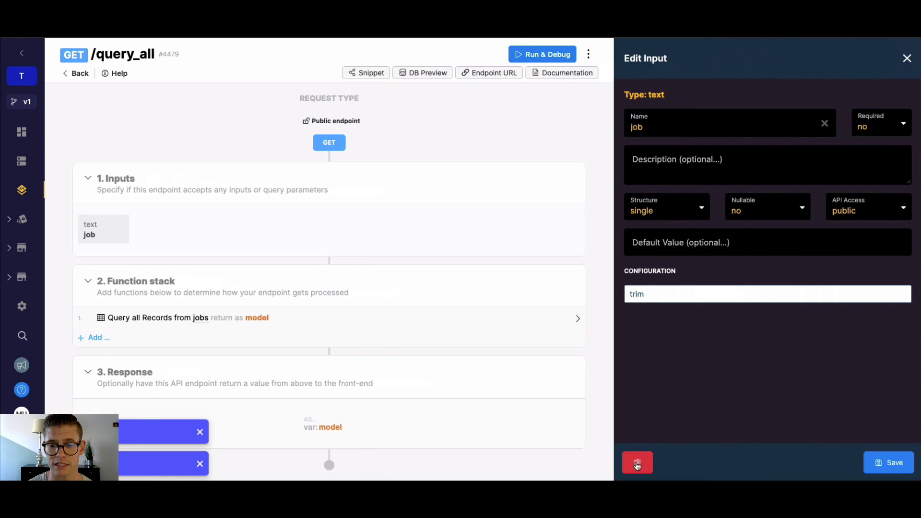
left_click(637, 463)
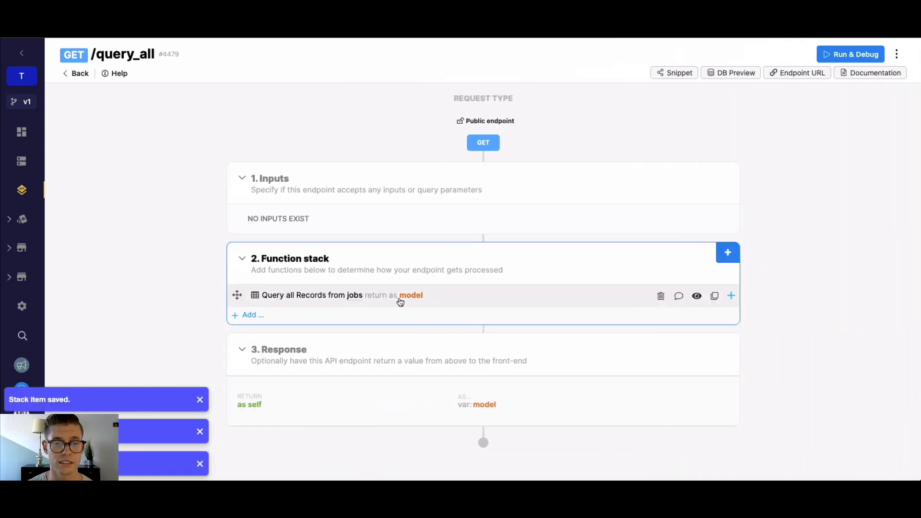
- Customize the jobs query's output response to return only the title field, excluding id, created_at, company_id and locations_id
left_click(400, 301)
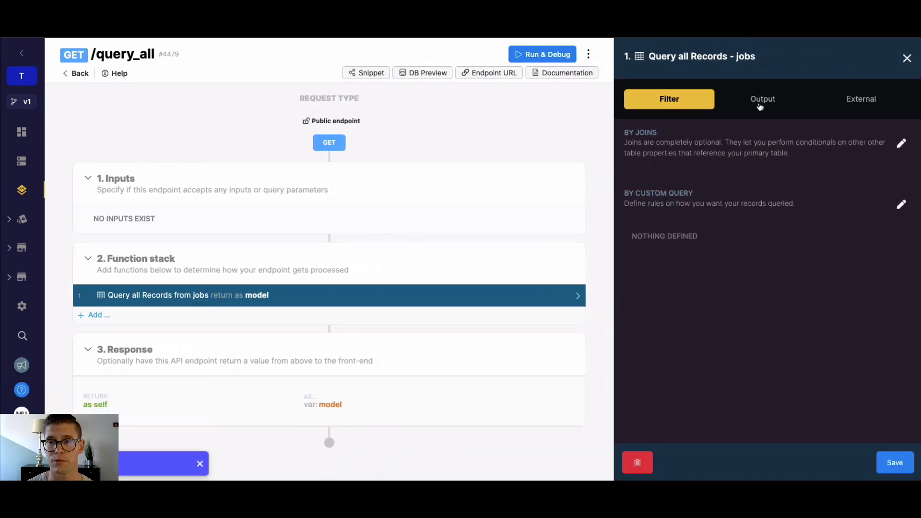
left_click(760, 107)
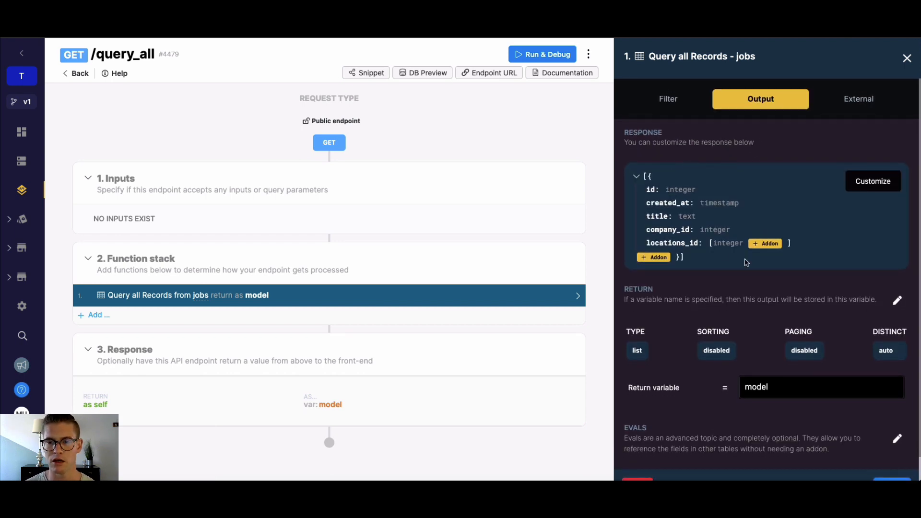
left_click(871, 185)
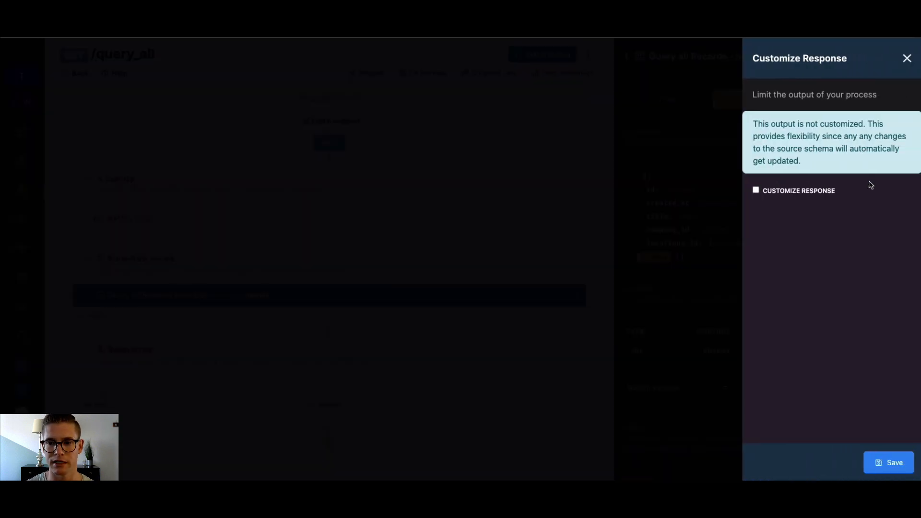
left_click(755, 190)
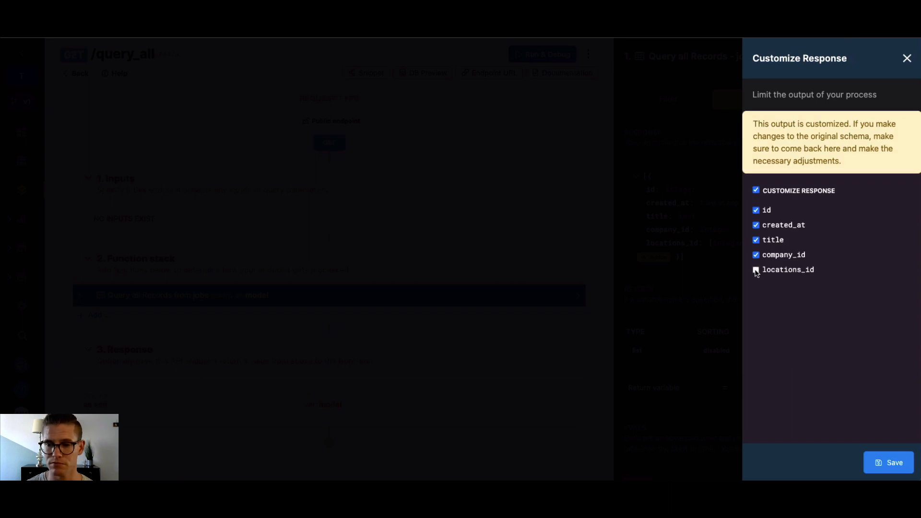
left_click(755, 211)
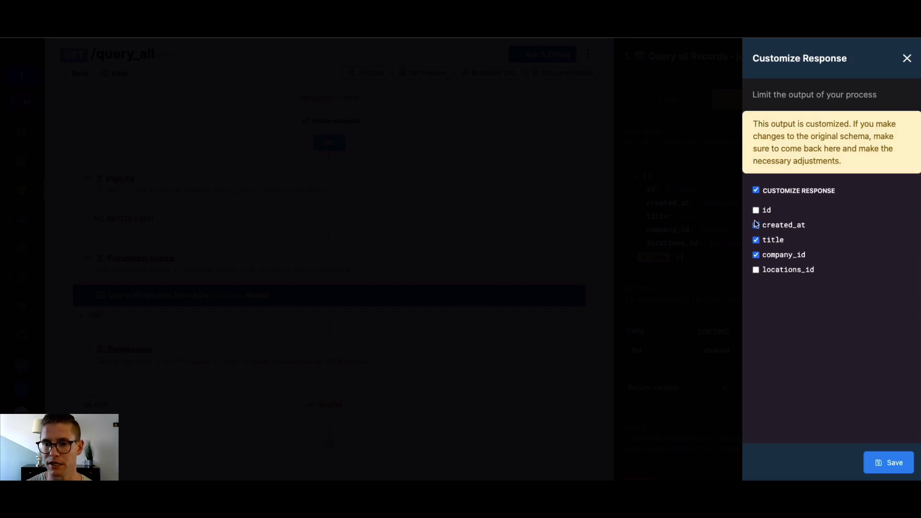
left_click(756, 255)
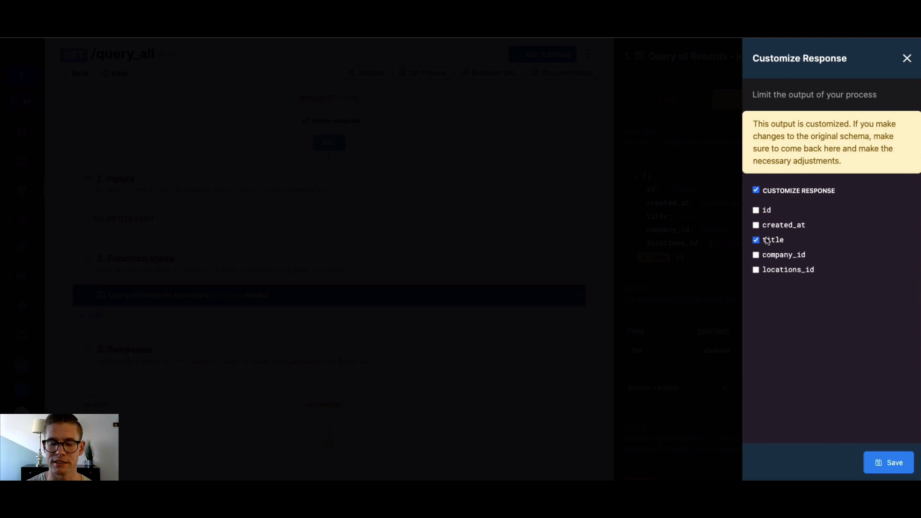
left_click(886, 459)
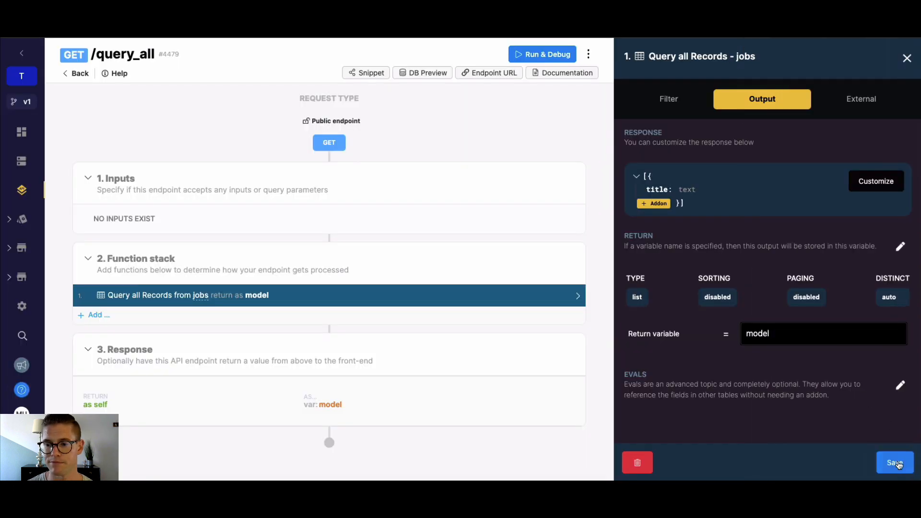
- Save the jobs query function and run the /query_all endpoint with the customized response
left_click(895, 463)
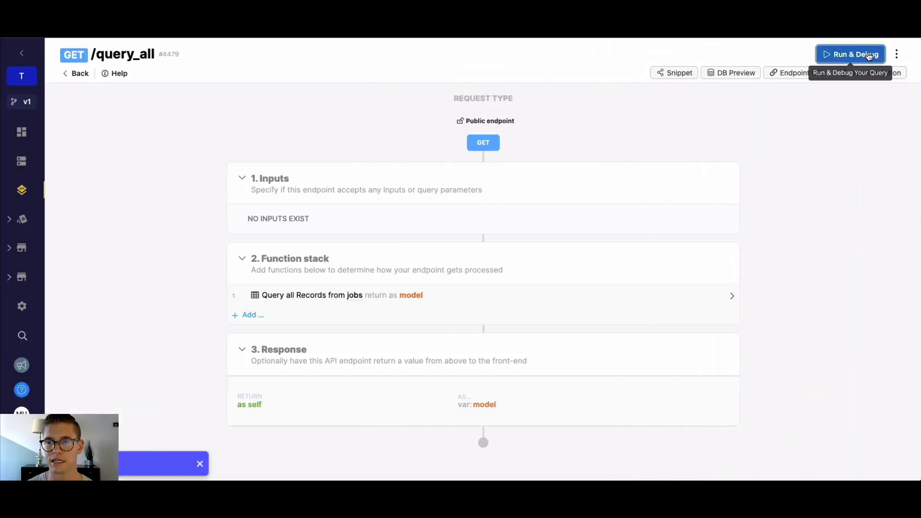
left_click(869, 56)
left_click(889, 463)
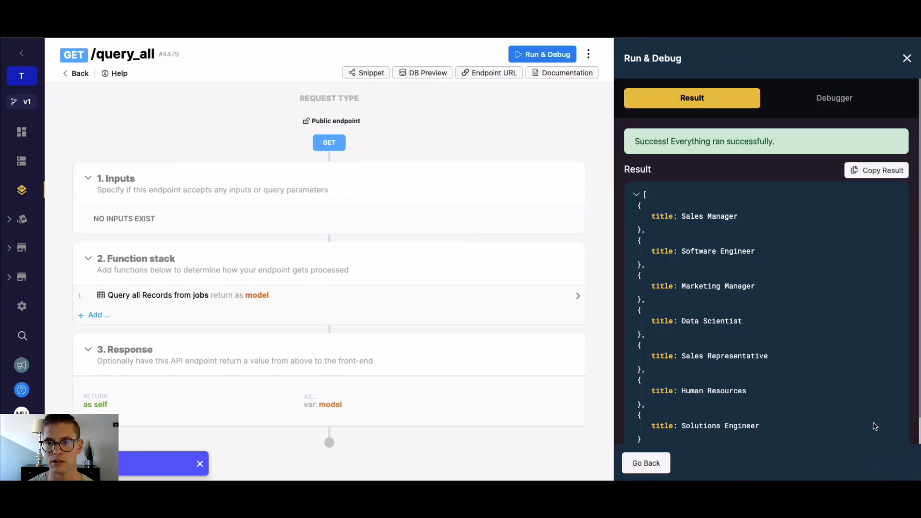
- Turn off the customized response in the jobs query's output so that all fields are returned, and save the response settings
scroll(775, 340, "down", 1)
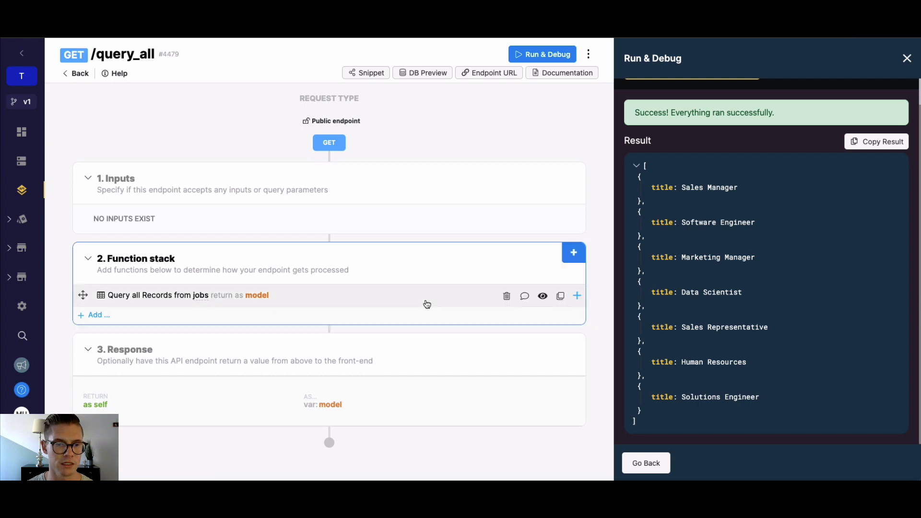
left_click(355, 295)
left_click(755, 106)
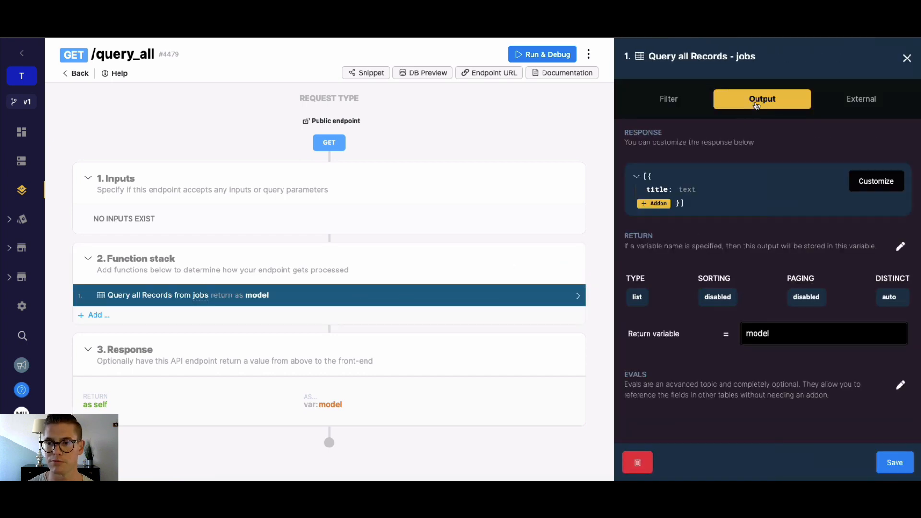
left_click(874, 186)
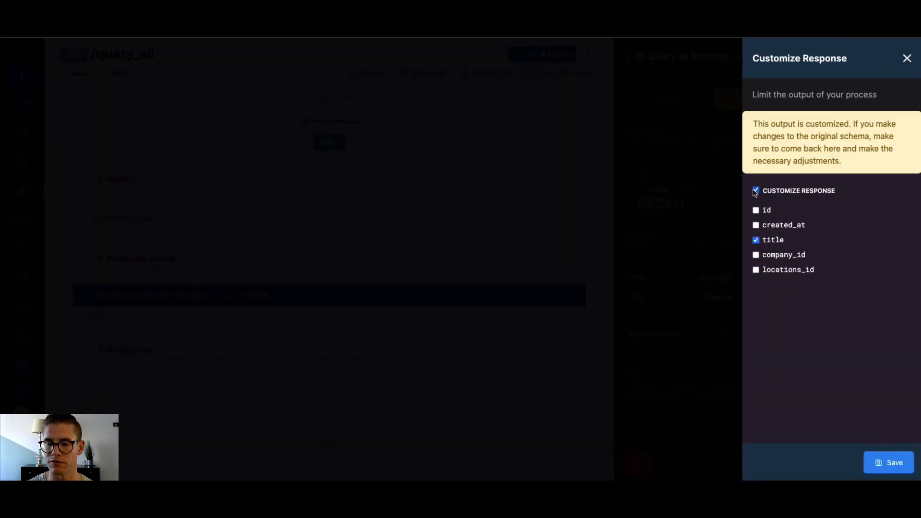
left_click(756, 190)
left_click(893, 464)
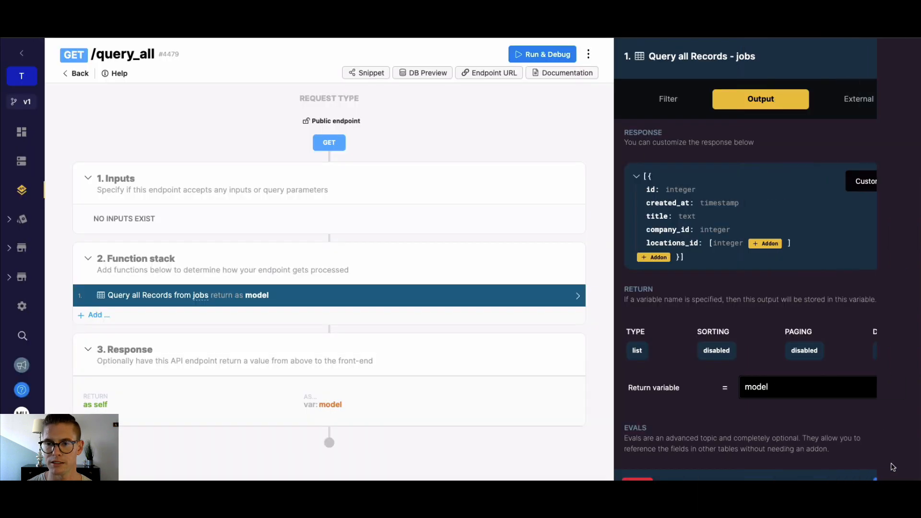
- Create a new single-item company addon mapped by company.id and add it to the jobs query's response
scroll(799, 245, "down", 1)
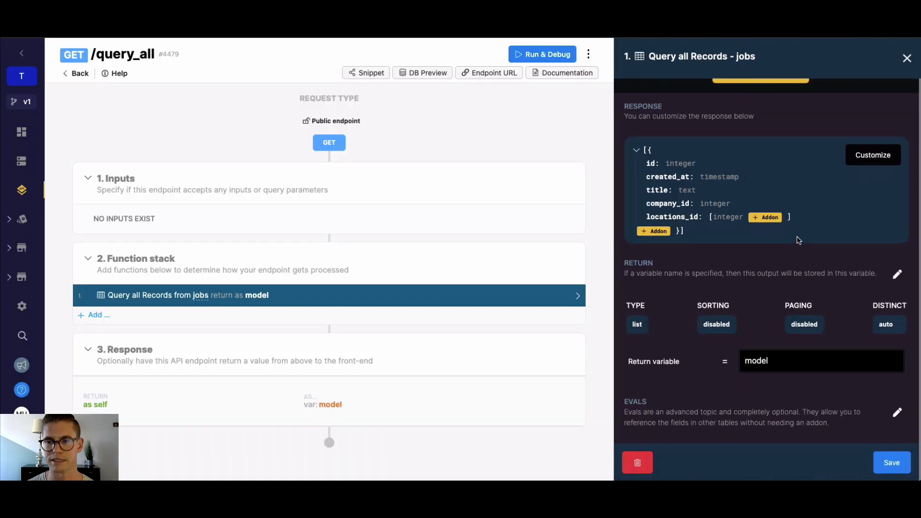
scroll(798, 242, "up", 1)
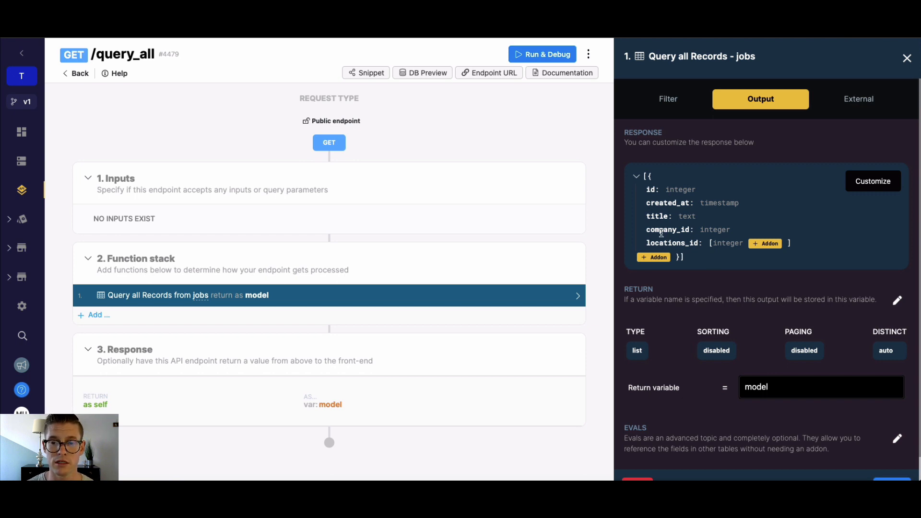
left_click_drag(644, 234, 725, 231)
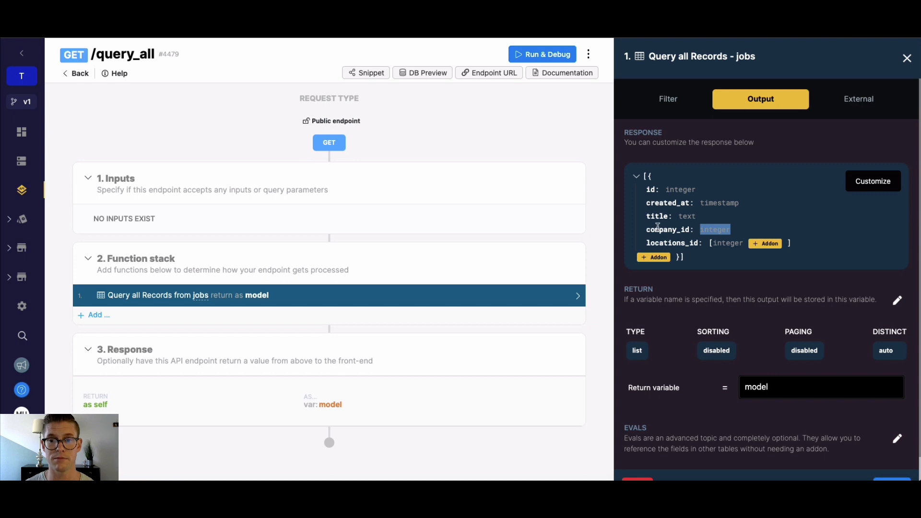
left_click(711, 256)
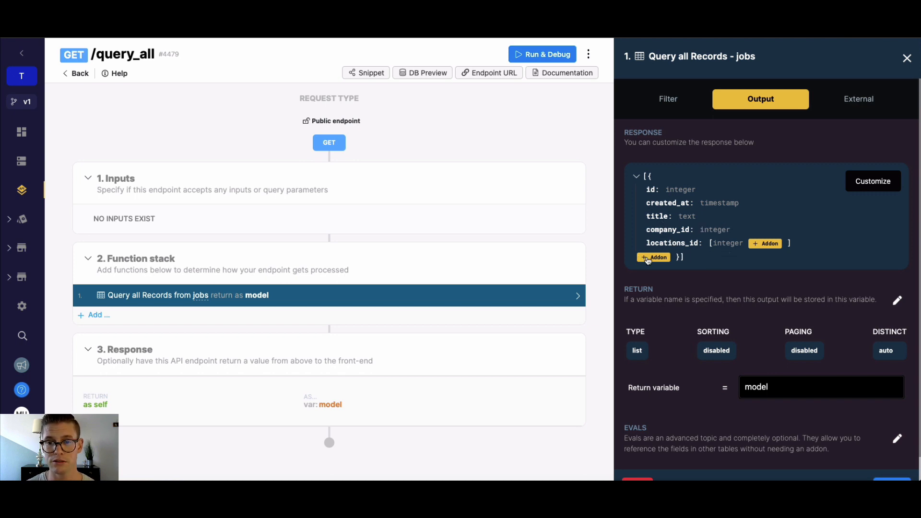
left_click(647, 260)
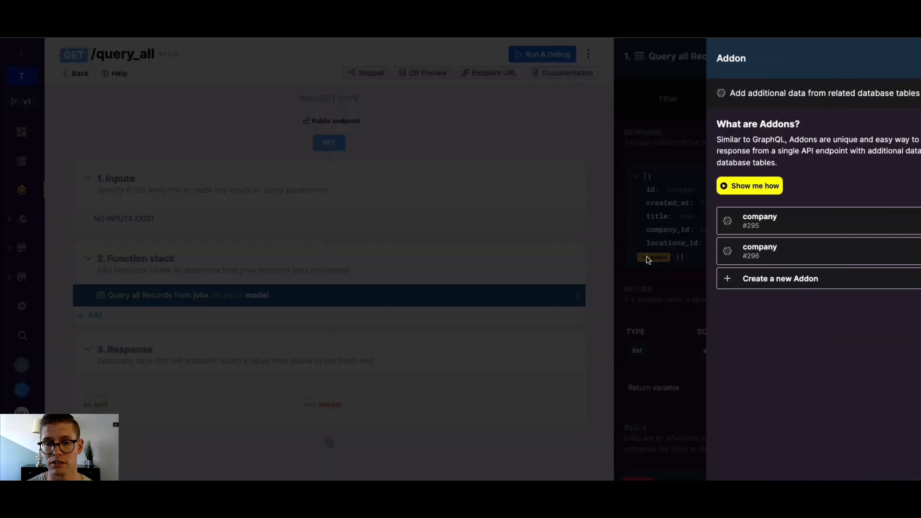
left_click(717, 279)
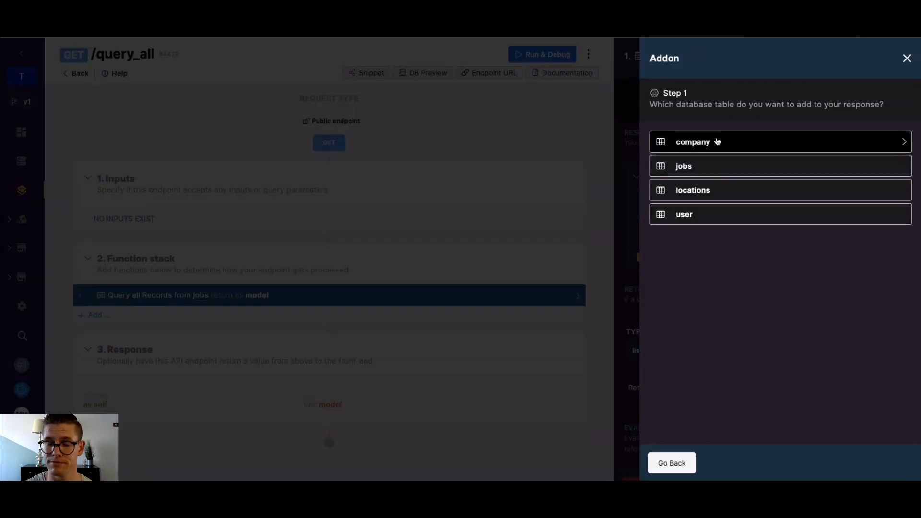
left_click(712, 145)
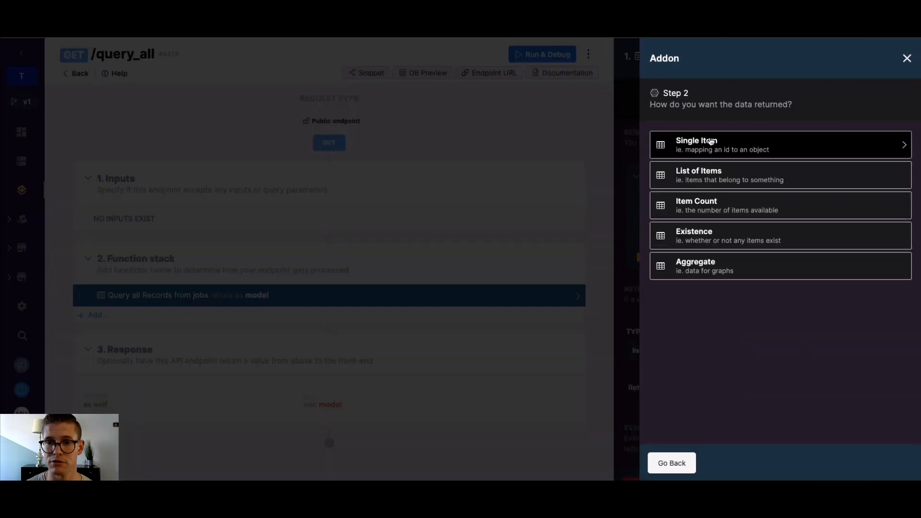
left_click(713, 145)
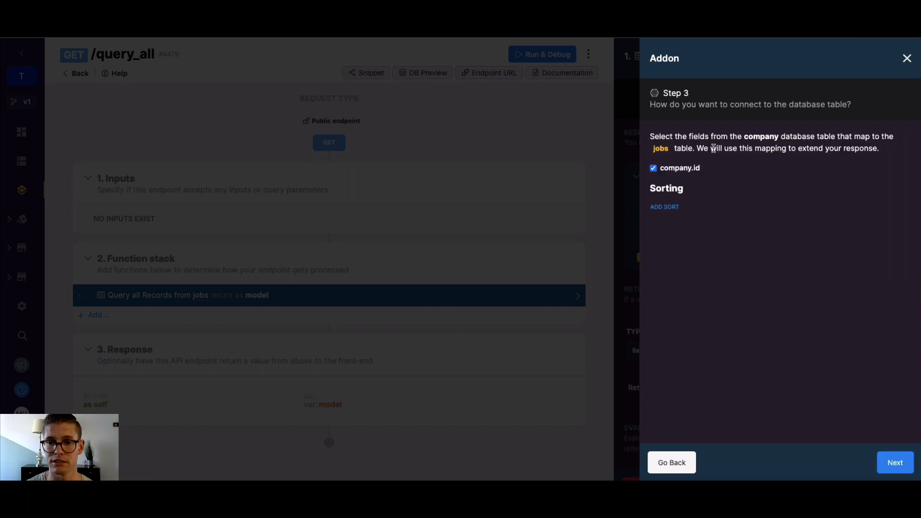
left_click(894, 462)
left_click(895, 468)
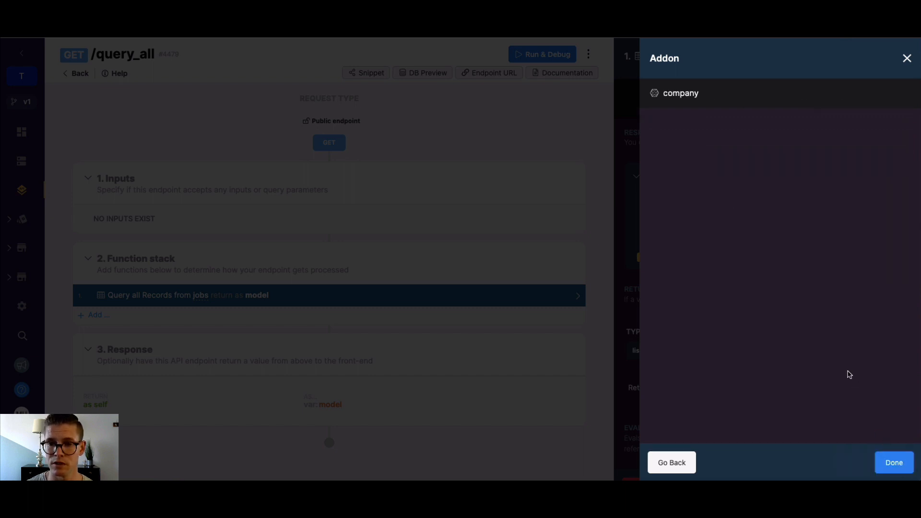
left_click(893, 470)
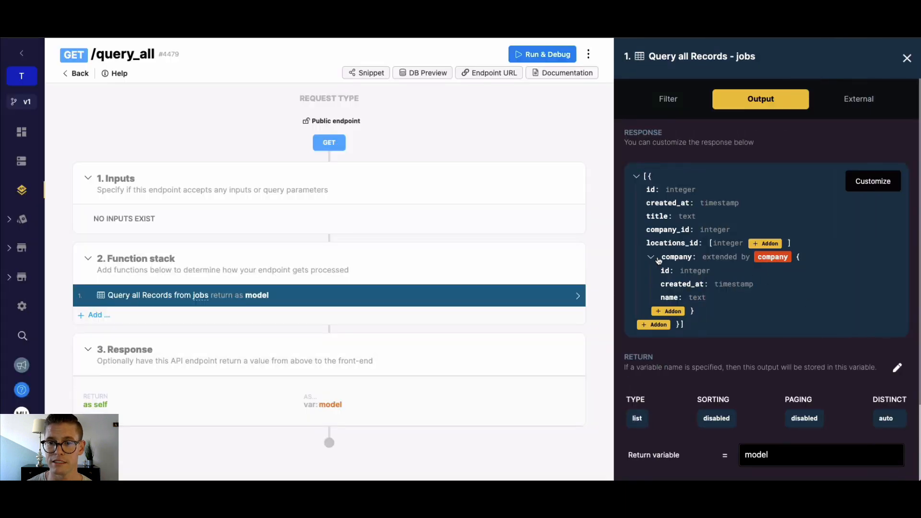
- Save the jobs query function with the company addon and run the /query_all endpoint
left_click_drag(658, 259, 706, 301)
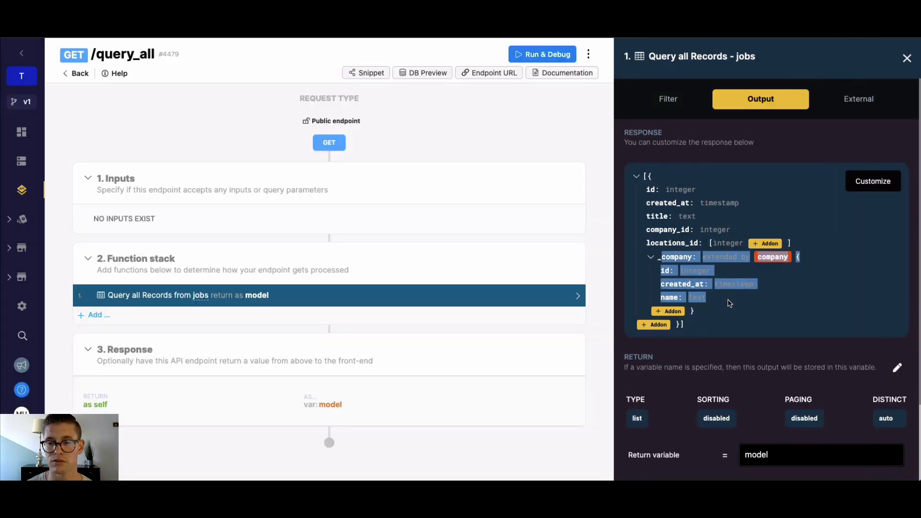
left_click(728, 301)
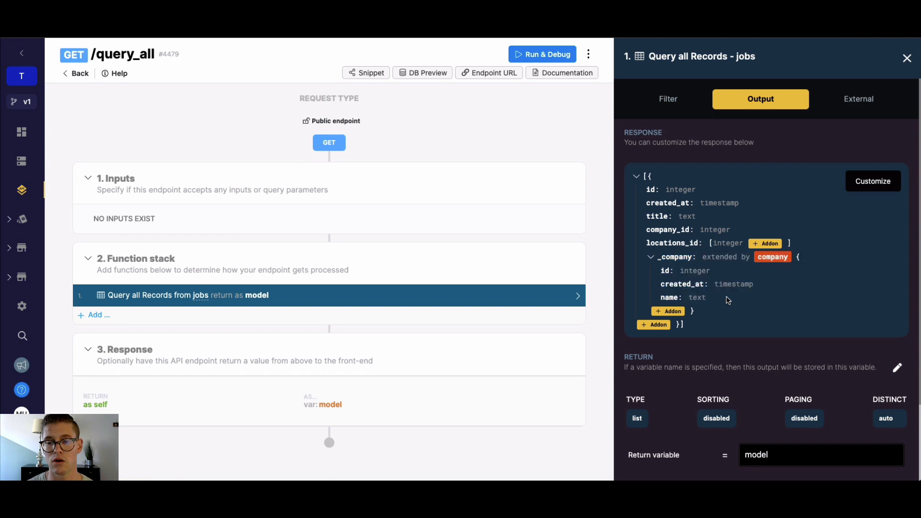
left_click_drag(728, 301, 671, 271)
scroll(887, 384, "down", 3)
left_click(887, 456)
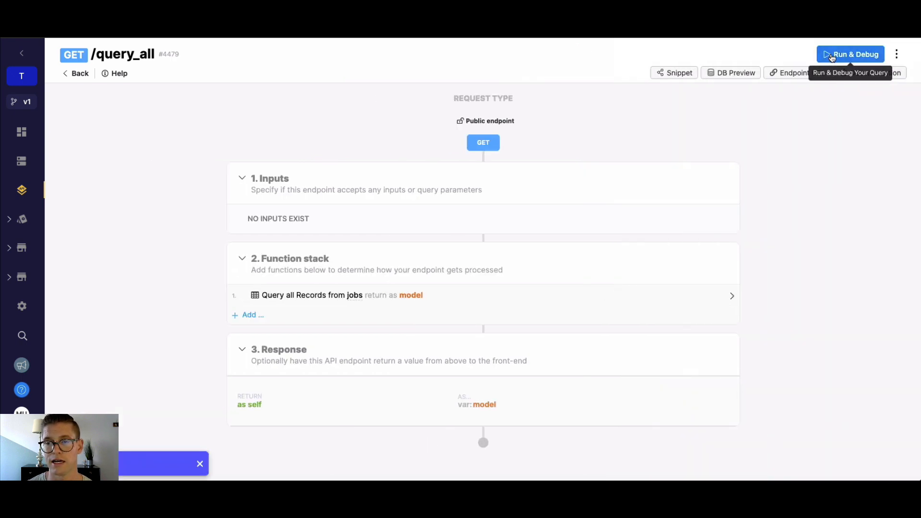
left_click(832, 54)
left_click(887, 459)
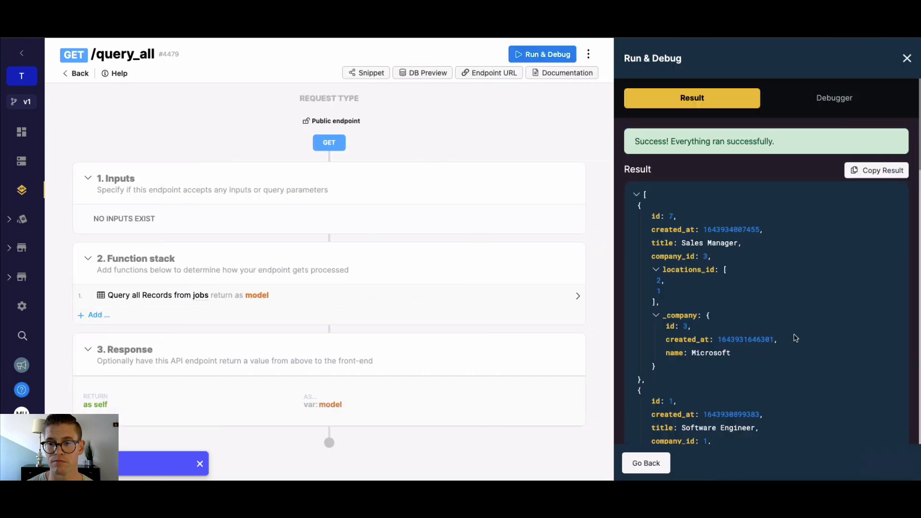
- Examine the company data nested in each returned job record, collapsing the locations_id lists of the first two records
scroll(796, 338, "down", 4)
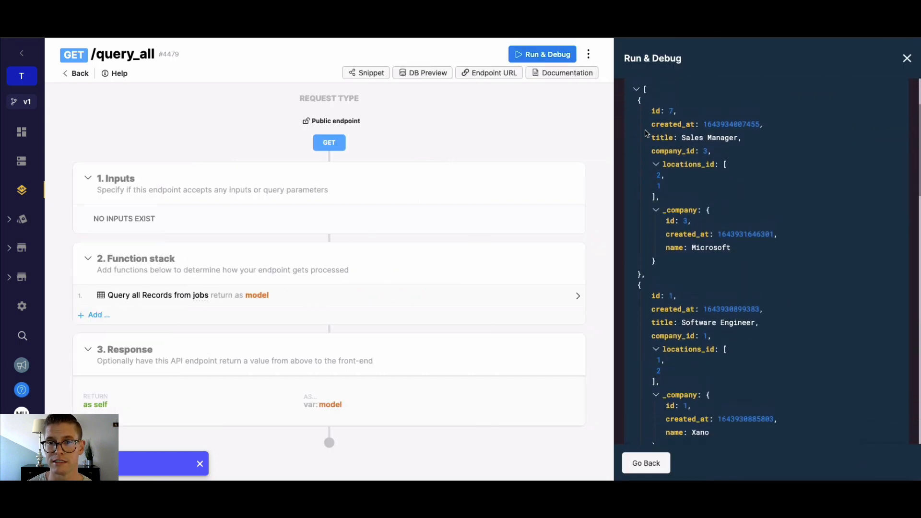
left_click_drag(635, 106, 775, 273)
scroll(775, 273, "down", 2)
left_click(656, 295)
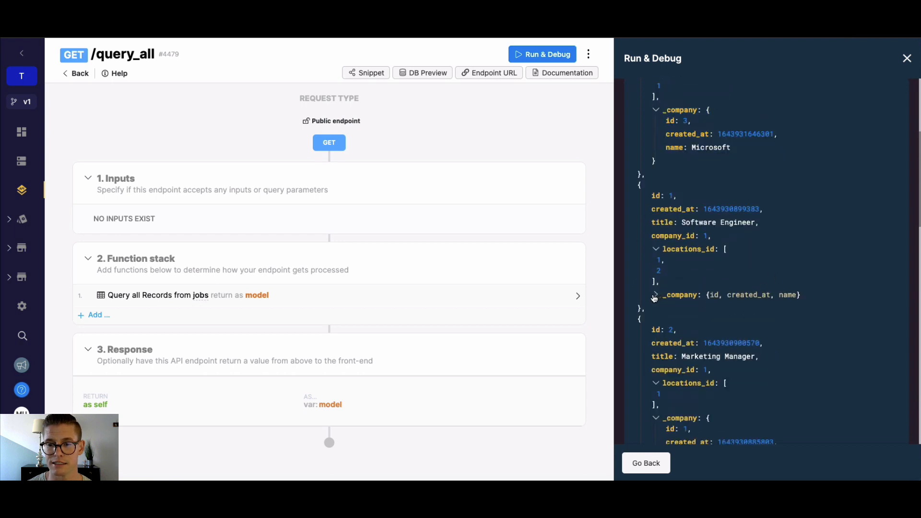
left_click(656, 295)
left_click(655, 249)
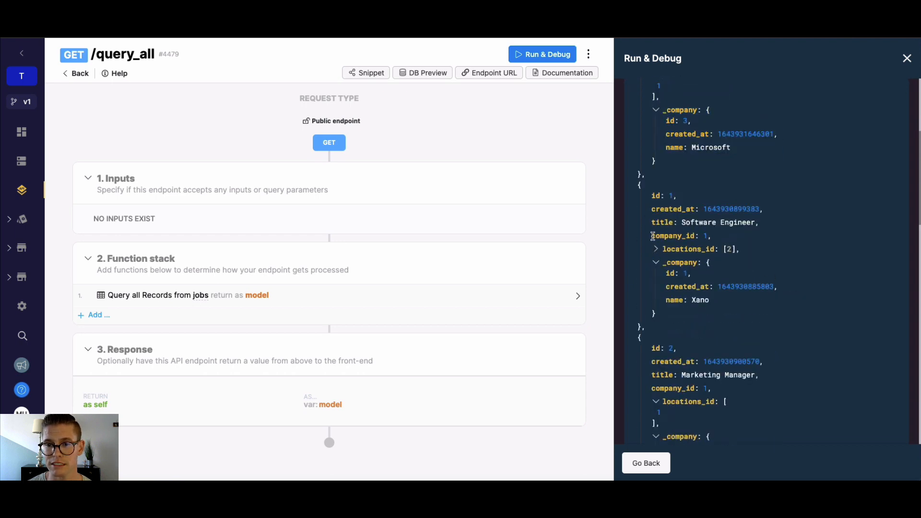
left_click_drag(653, 236, 723, 239)
left_click(671, 312)
scroll(734, 297, "up", 2)
left_click(655, 126)
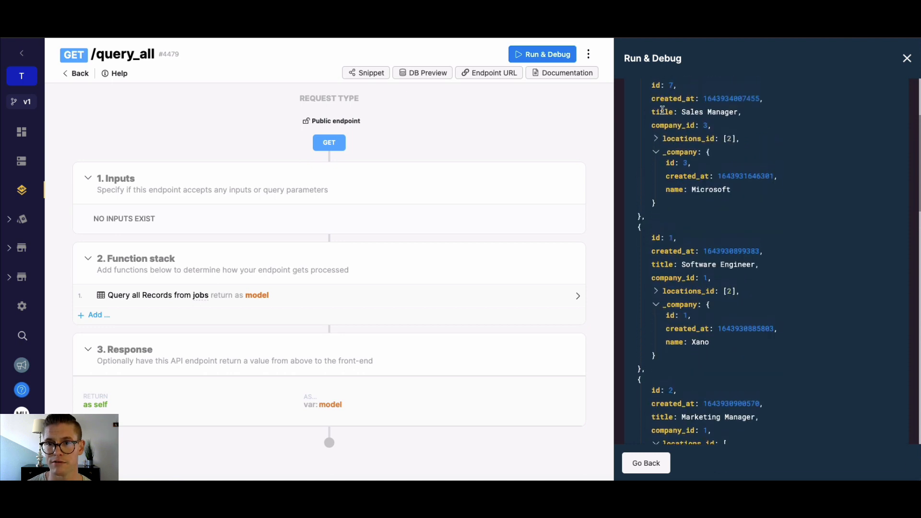
scroll(698, 227, "up", 3)
scroll(713, 255, "up", 1)
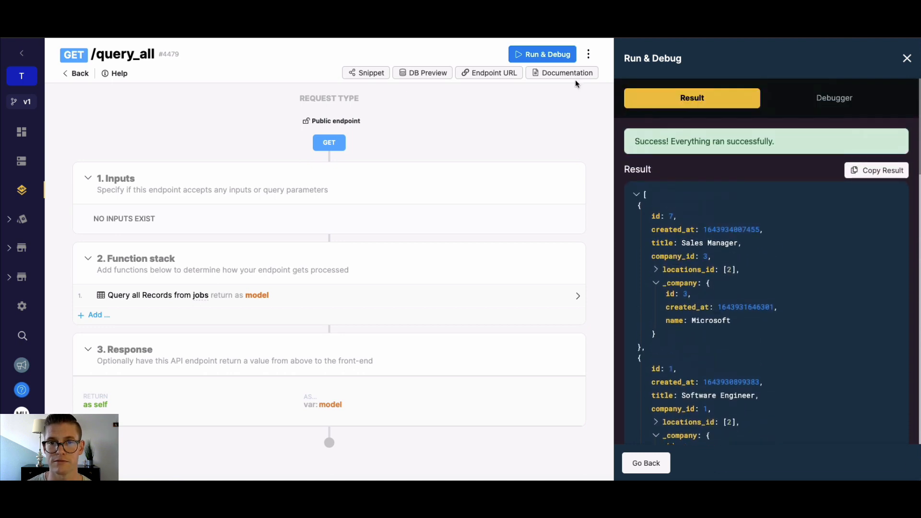
- Delete the company addon from the jobs query's output response and save the query function
left_click(359, 305)
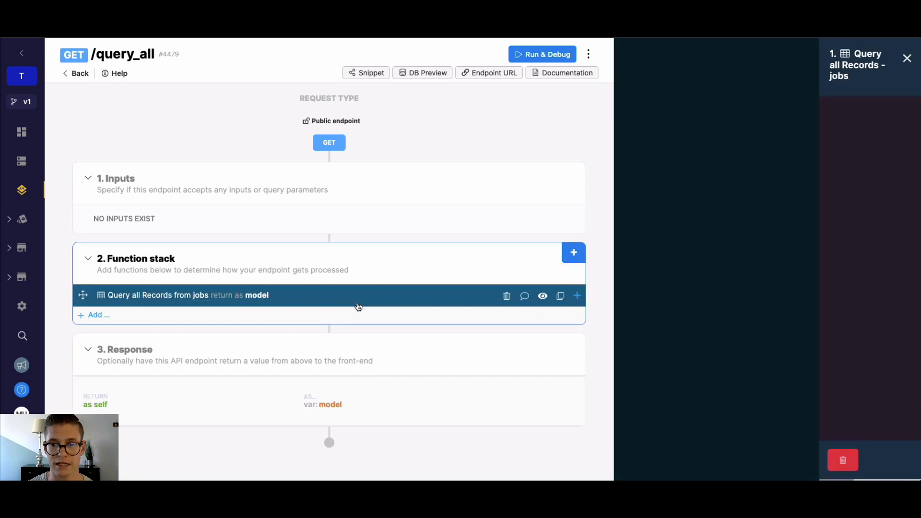
left_click(761, 105)
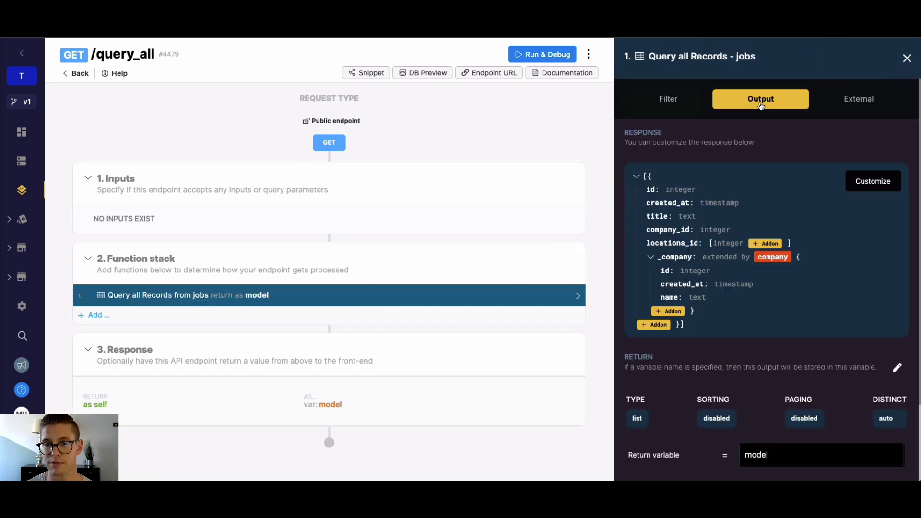
left_click(776, 261)
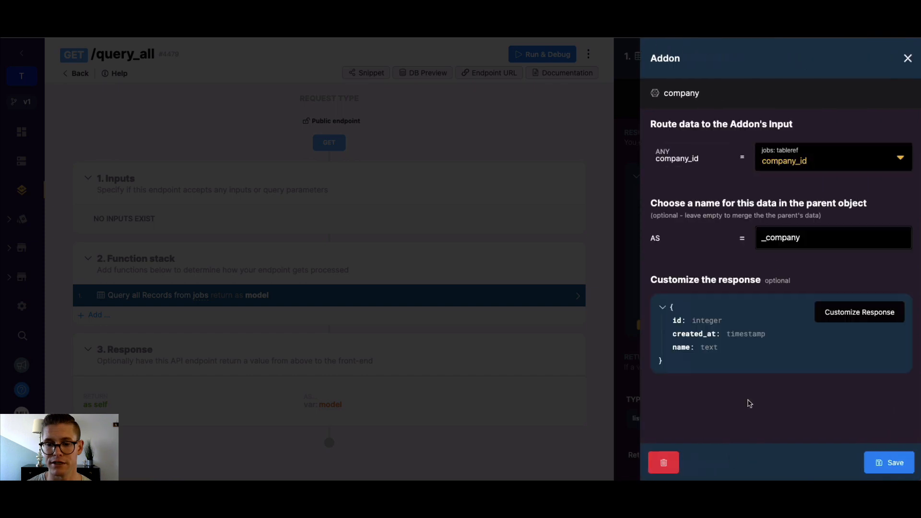
left_click(661, 461)
scroll(816, 432, "down", 1)
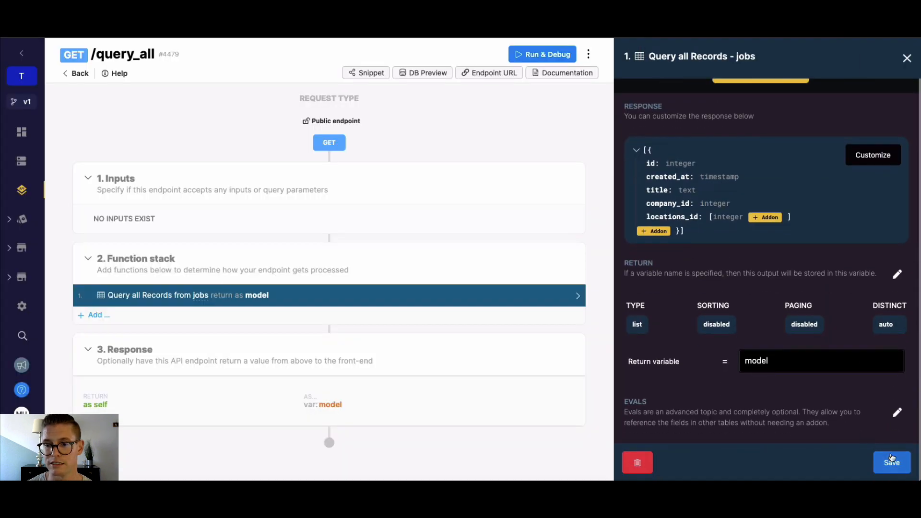
left_click(898, 470)
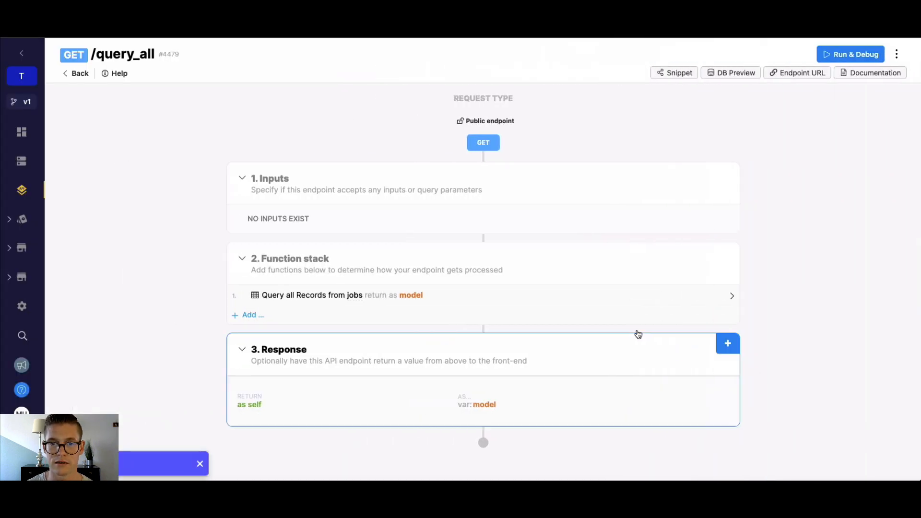
- Set the jobs query's return type to exists and save the query function
left_click(579, 302)
left_click(754, 99)
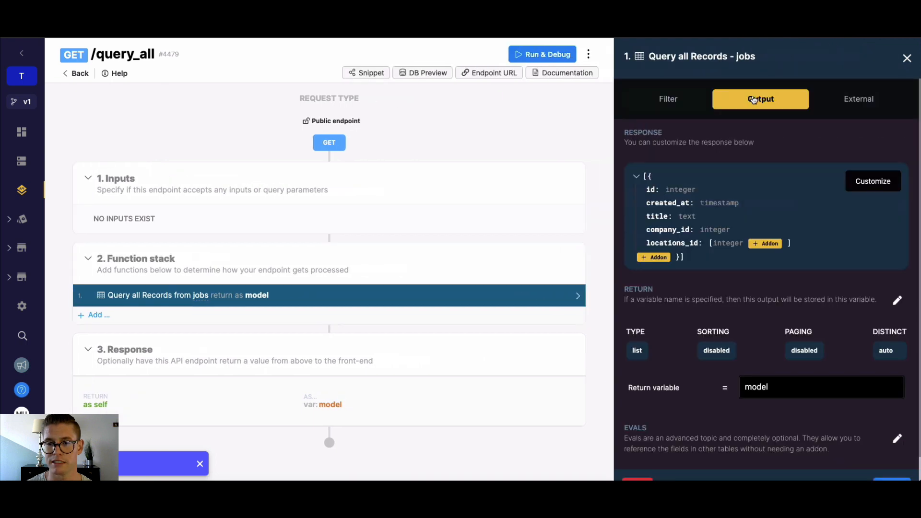
scroll(739, 369, "down", 1)
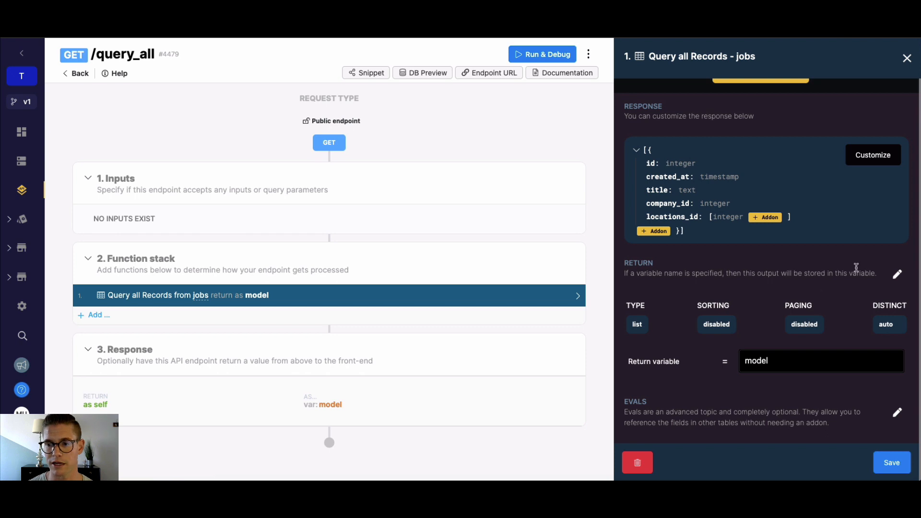
left_click(897, 278)
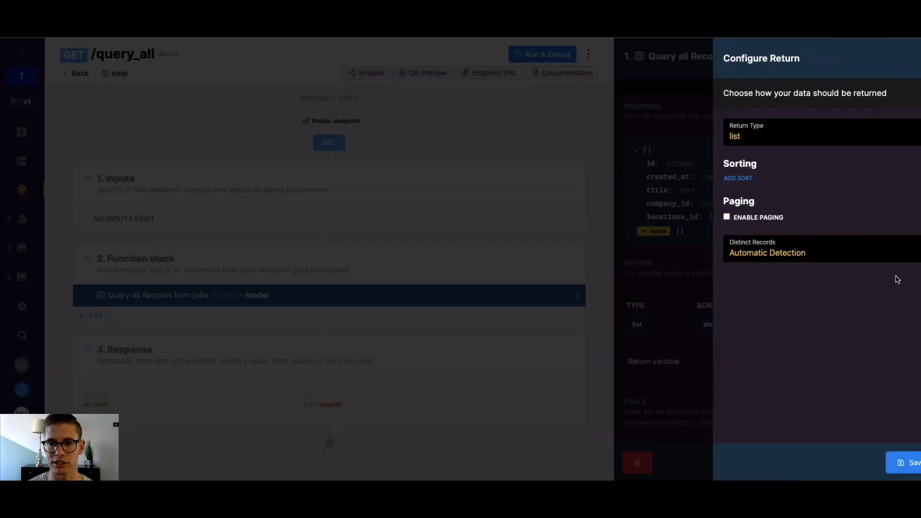
left_click(839, 134)
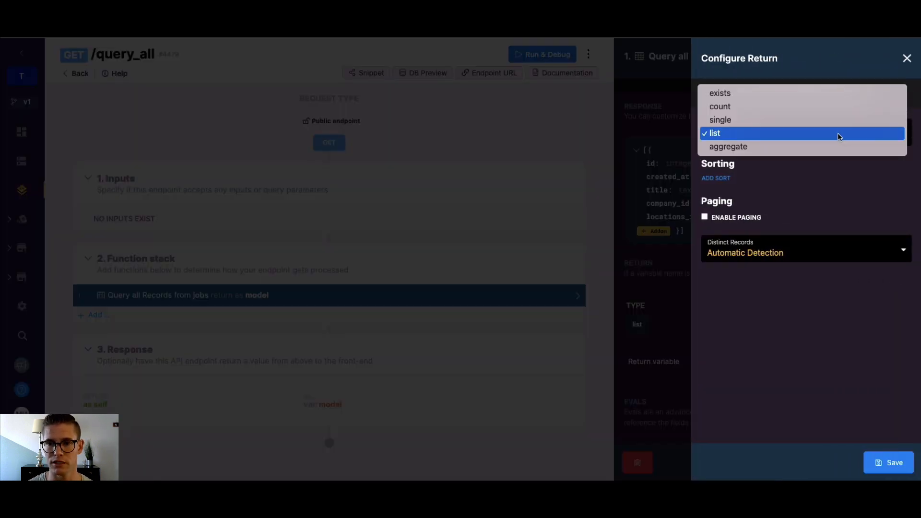
left_click(781, 94)
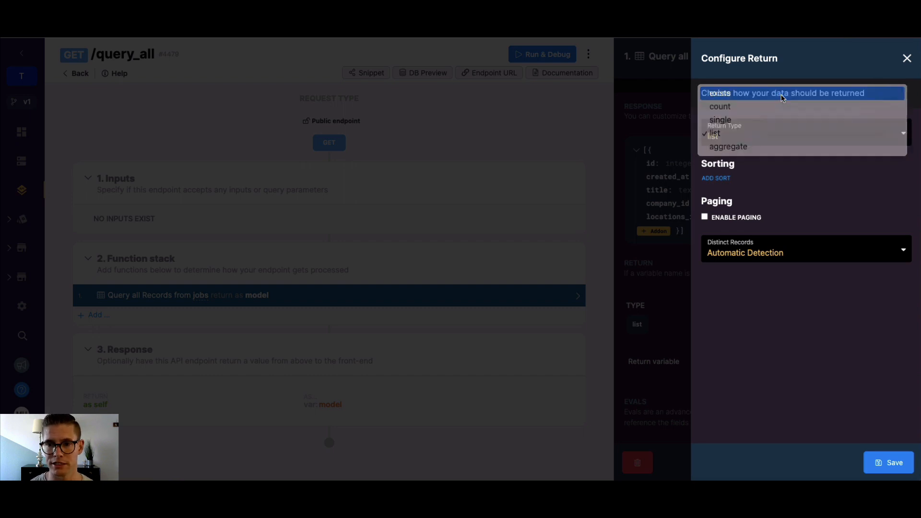
left_click(890, 461)
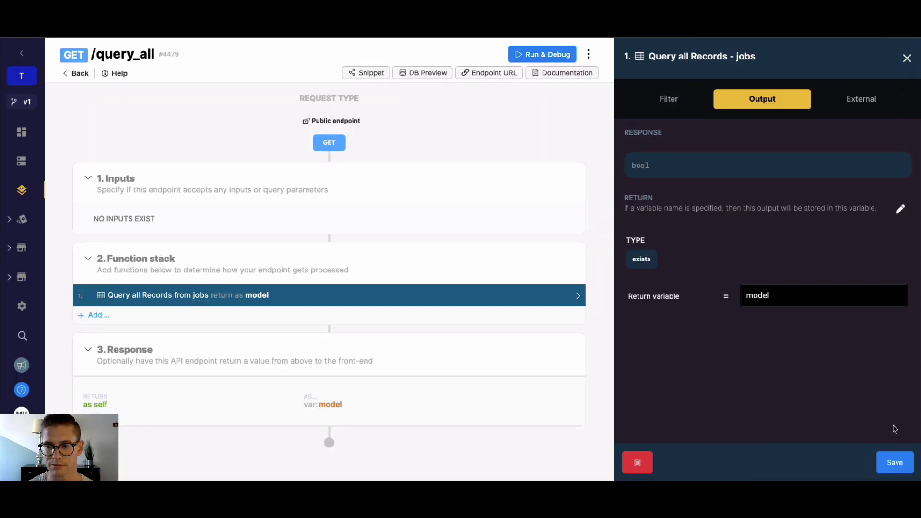
left_click(892, 463)
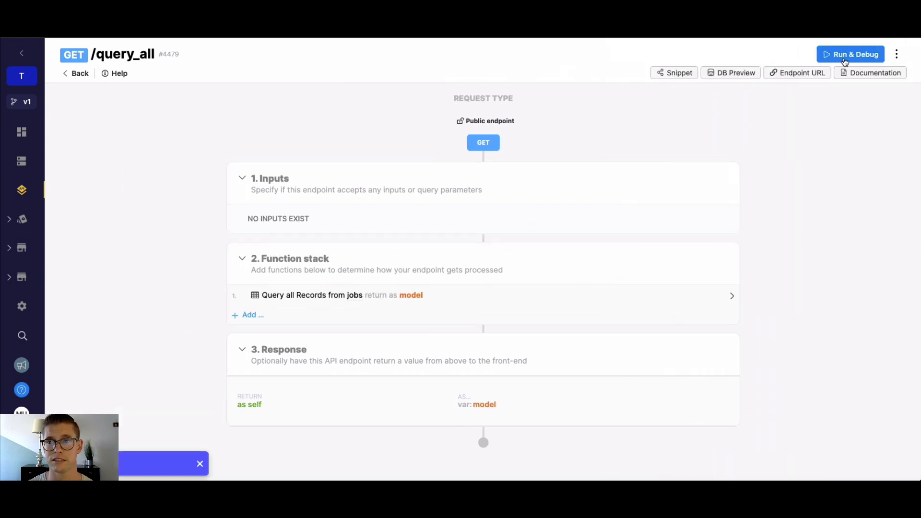
- Run the /query_all endpoint with the jobs query's exists return type
left_click(850, 54)
left_click(889, 462)
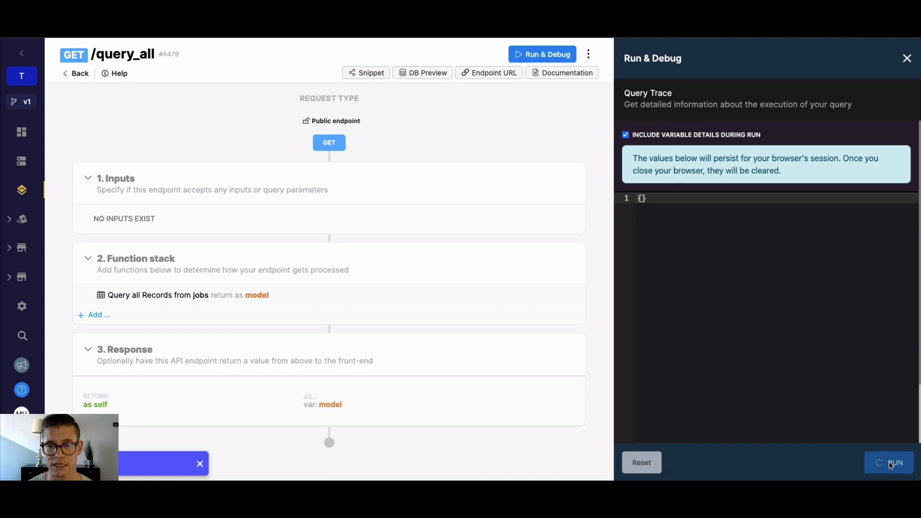
- Set the jobs query's return type to count and save the return configuration
left_click(289, 298)
left_click(763, 101)
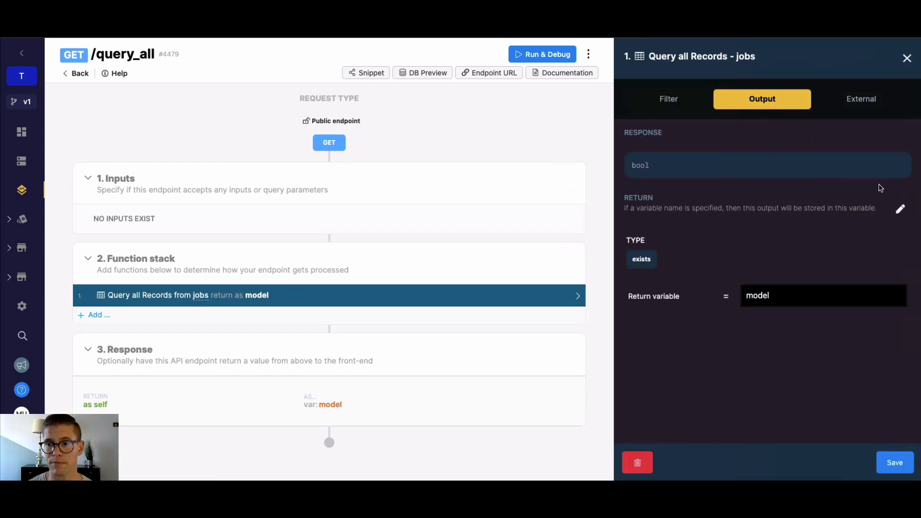
left_click(898, 209)
left_click(777, 134)
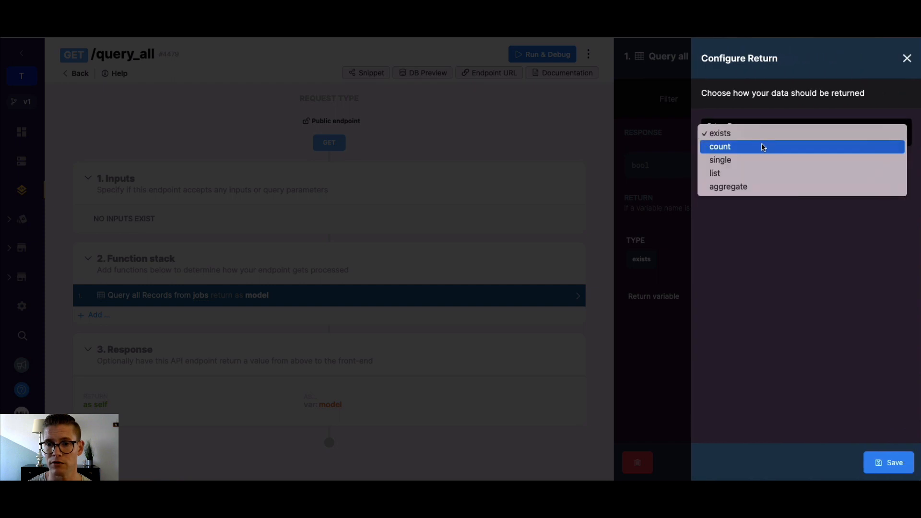
left_click(763, 146)
left_click(894, 458)
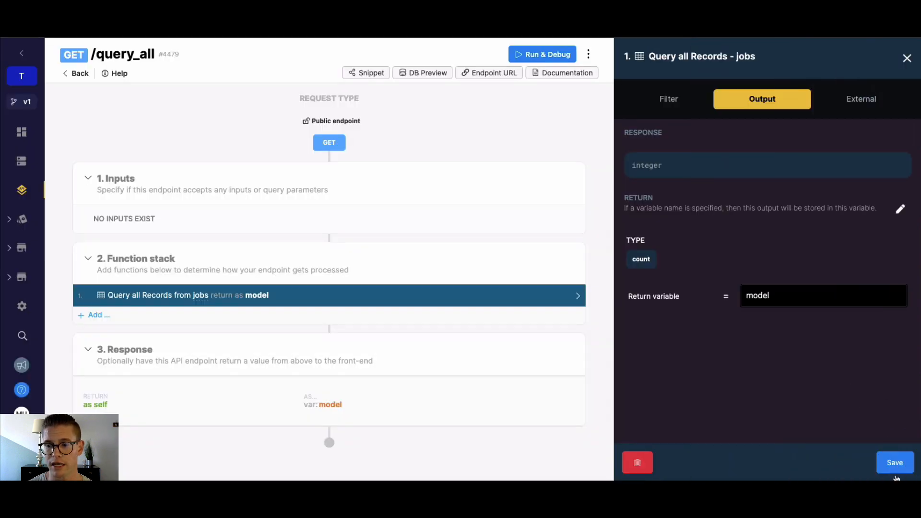
- Save the jobs query function with the count return type and run the /query_all endpoint
left_click(895, 463)
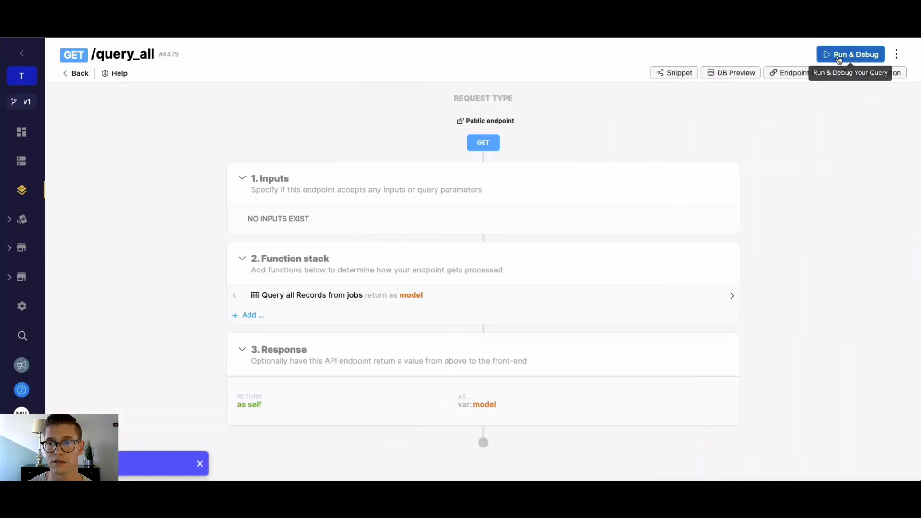
left_click(855, 53)
left_click(890, 461)
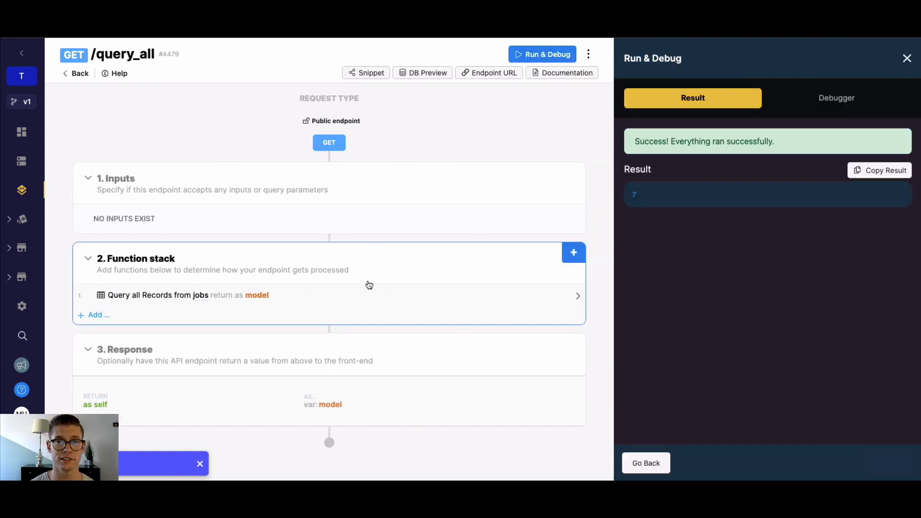
- Set the jobs query's return type to single and save the return configuration
left_click(394, 297)
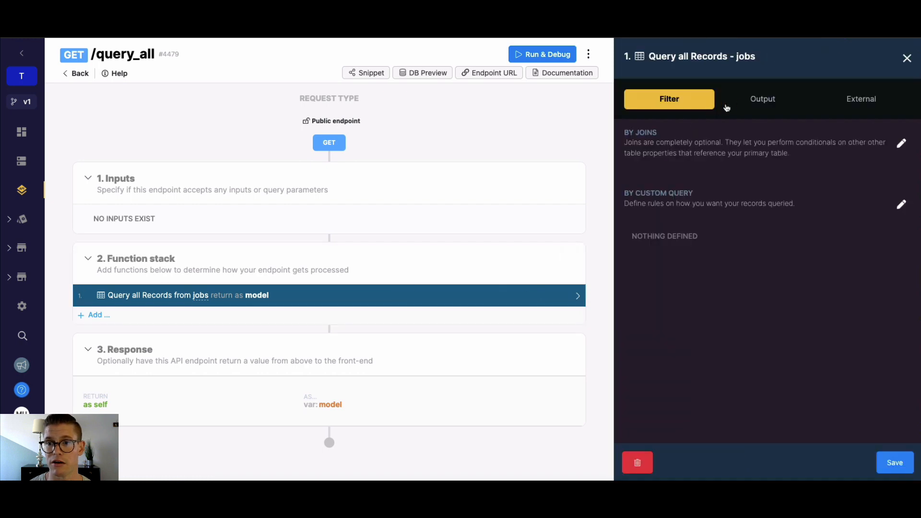
left_click(756, 103)
left_click(895, 214)
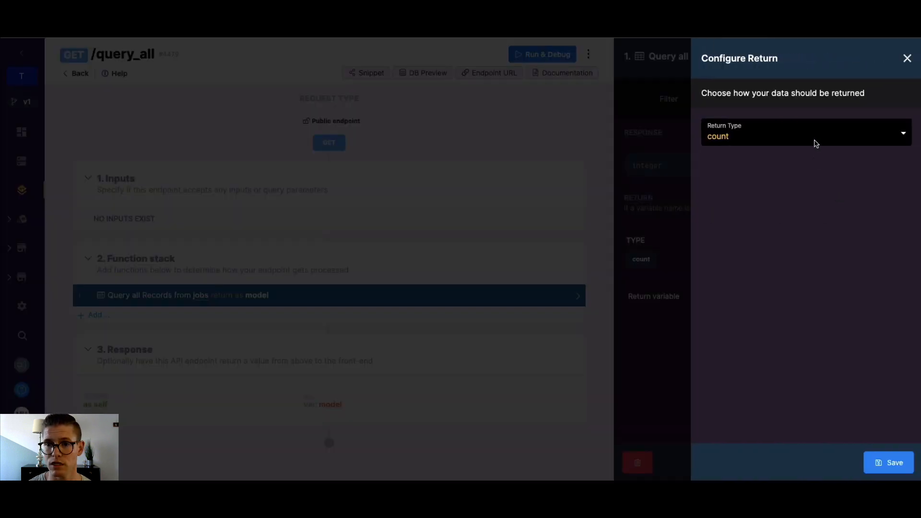
left_click(816, 143)
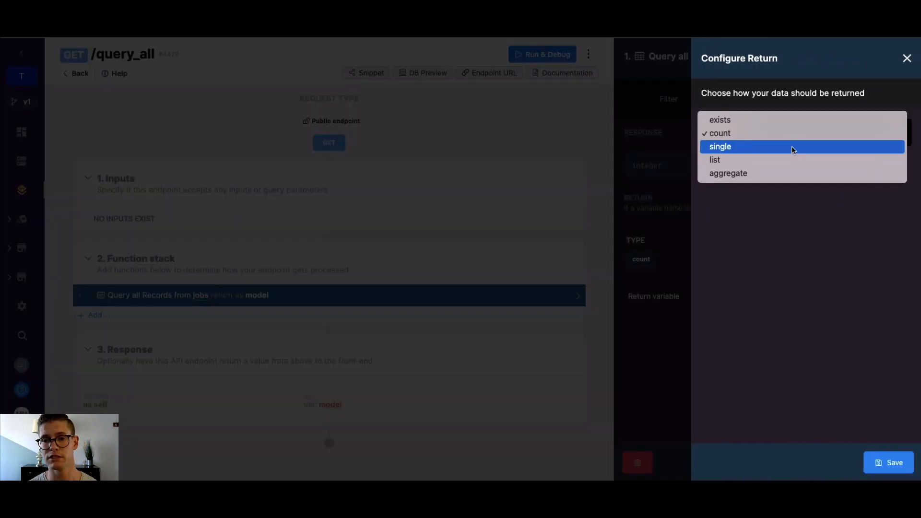
left_click(792, 146)
left_click(881, 463)
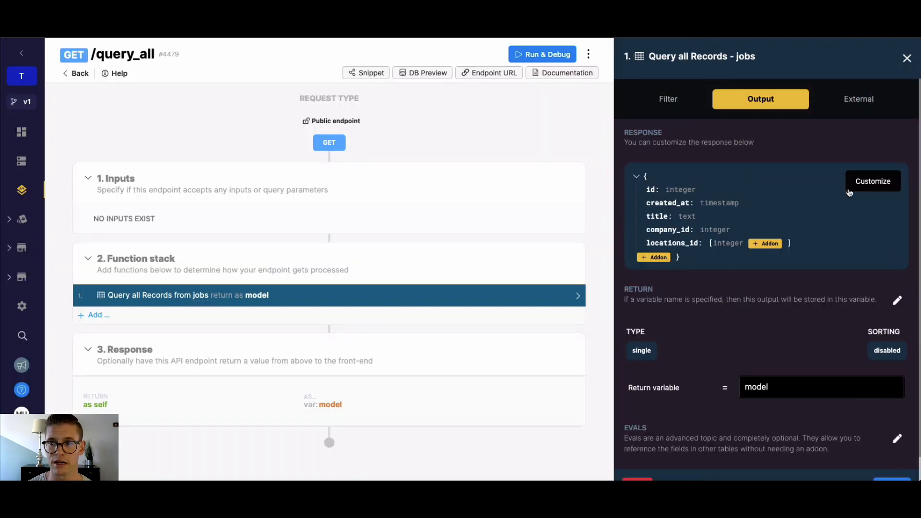
- Switch the jobs query's return type to list and save the return configuration
left_click(895, 301)
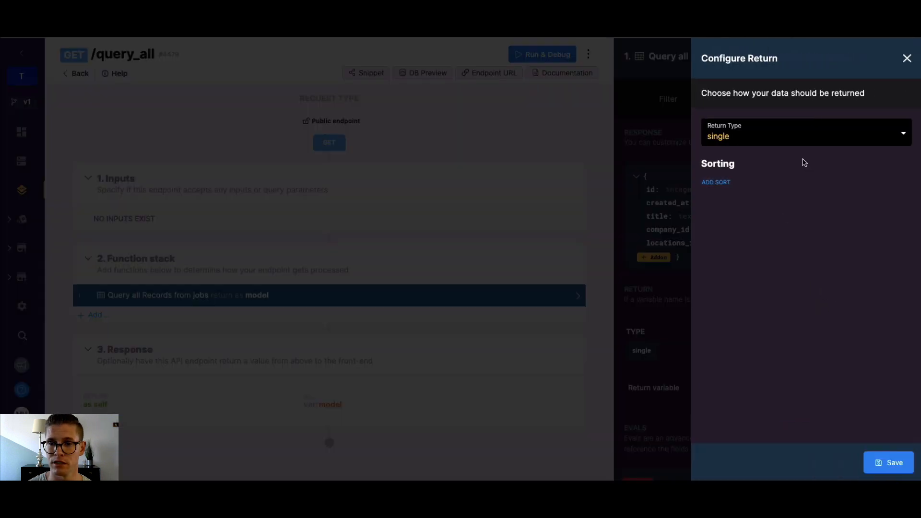
left_click(782, 140)
left_click(719, 146)
left_click(888, 462)
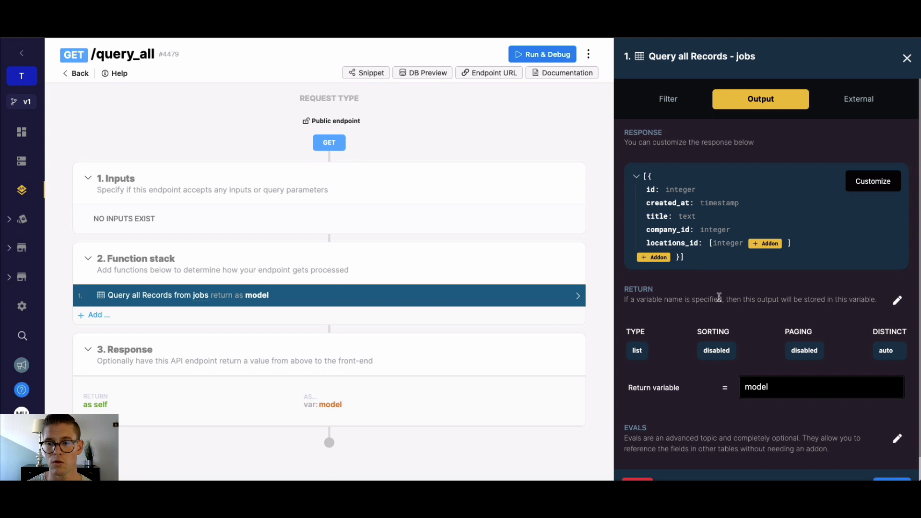
- Switch the jobs query's return type from list back to single and save the return configuration
left_click(897, 301)
left_click(773, 134)
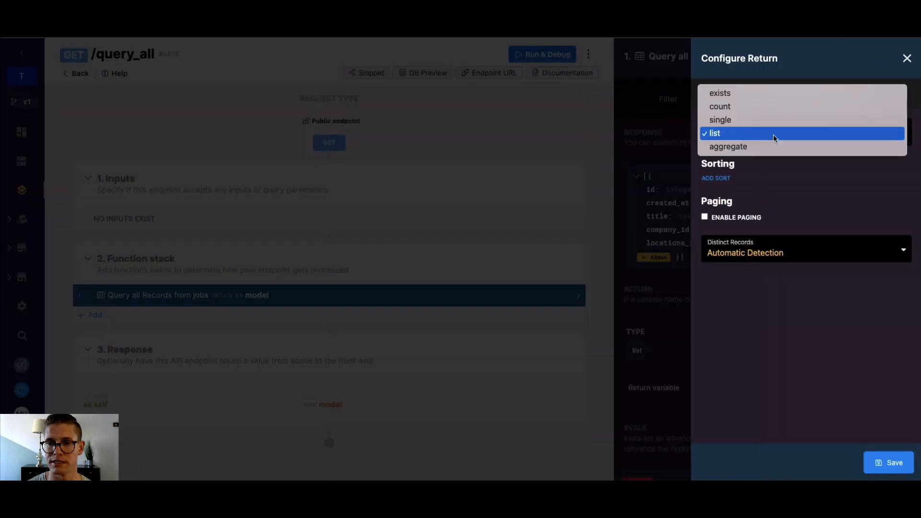
left_click(767, 121)
left_click(888, 462)
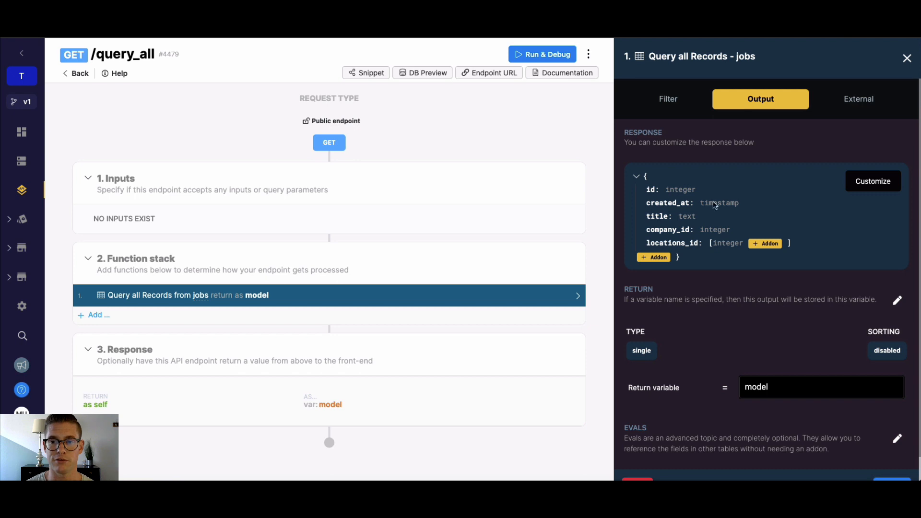
- Add a WHERE conditional and two further AND conditionals to the jobs query's custom query filter
left_click(666, 103)
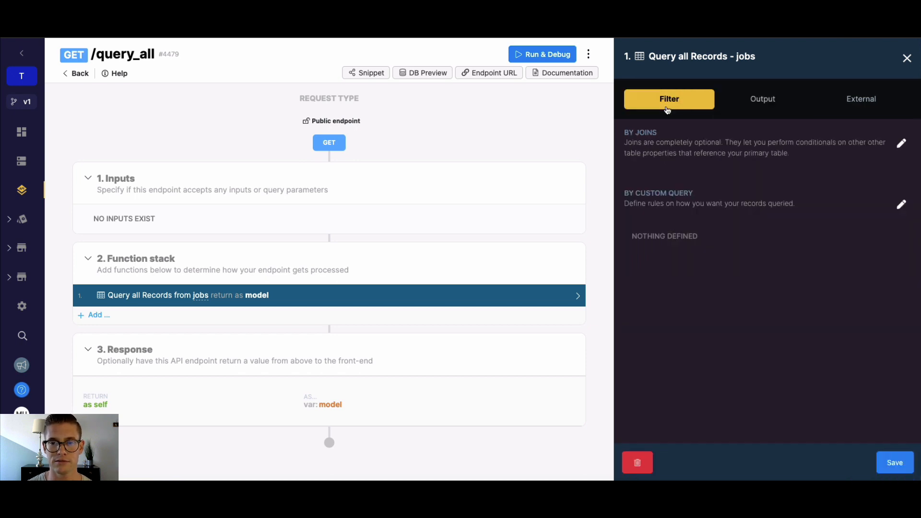
left_click(900, 204)
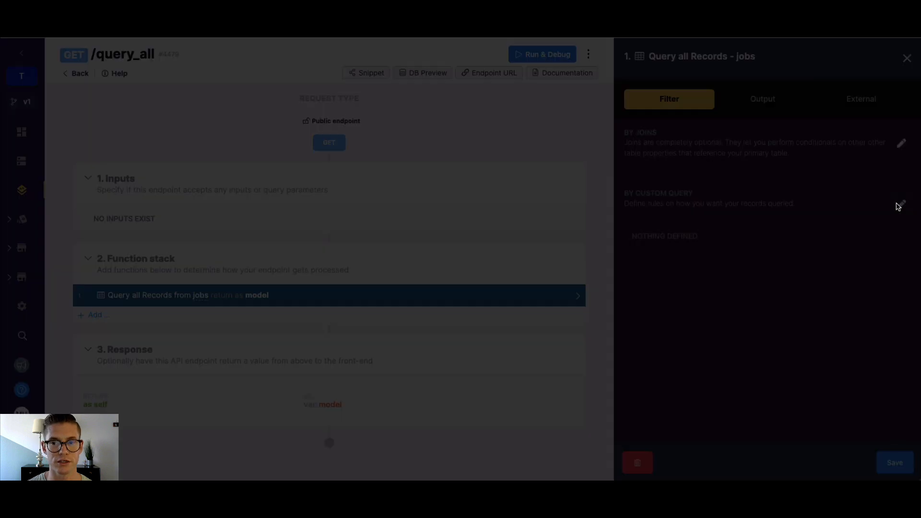
left_click(325, 144)
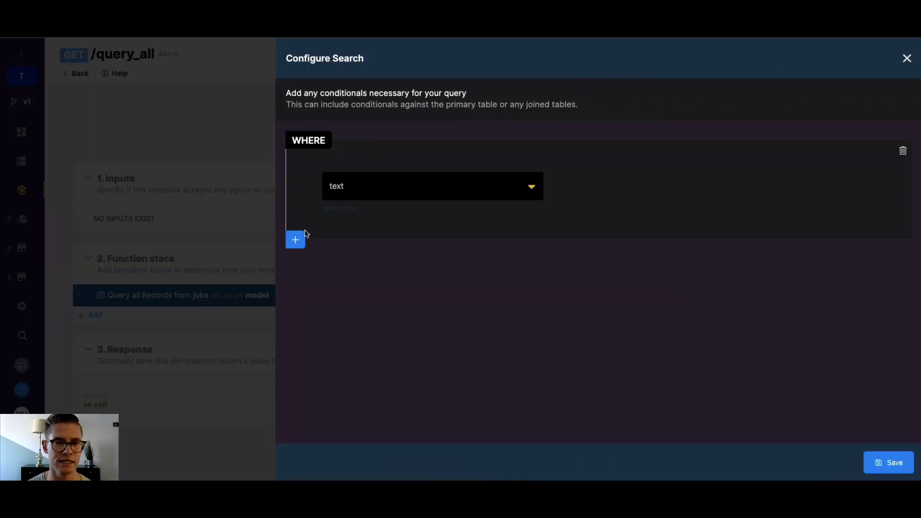
left_click(295, 238)
left_click(310, 260)
left_click(296, 339)
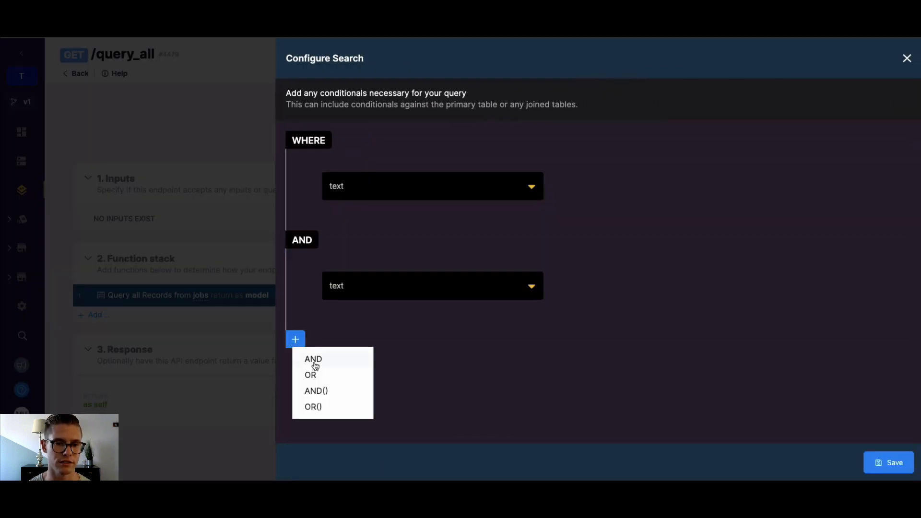
left_click(312, 360)
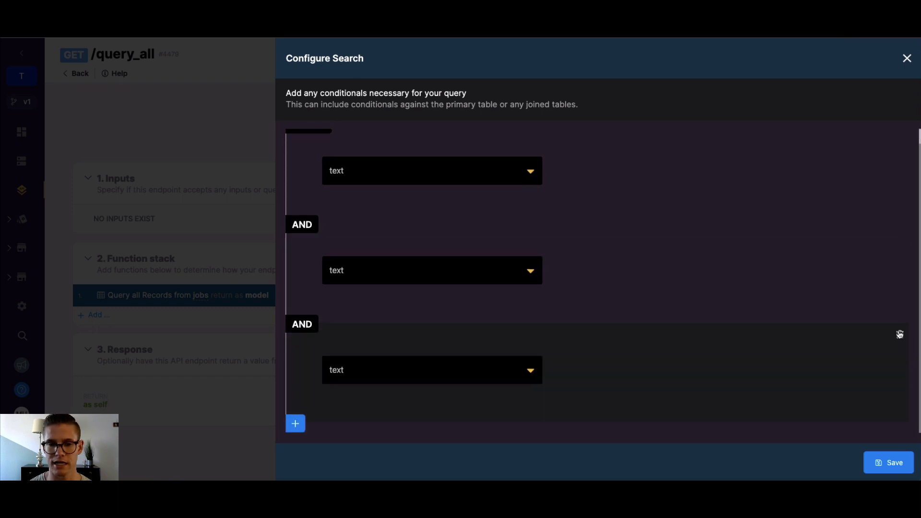
- Delete all three conditionals from the jobs query's custom filter and save the search configuration
left_click(899, 333)
left_click(902, 253)
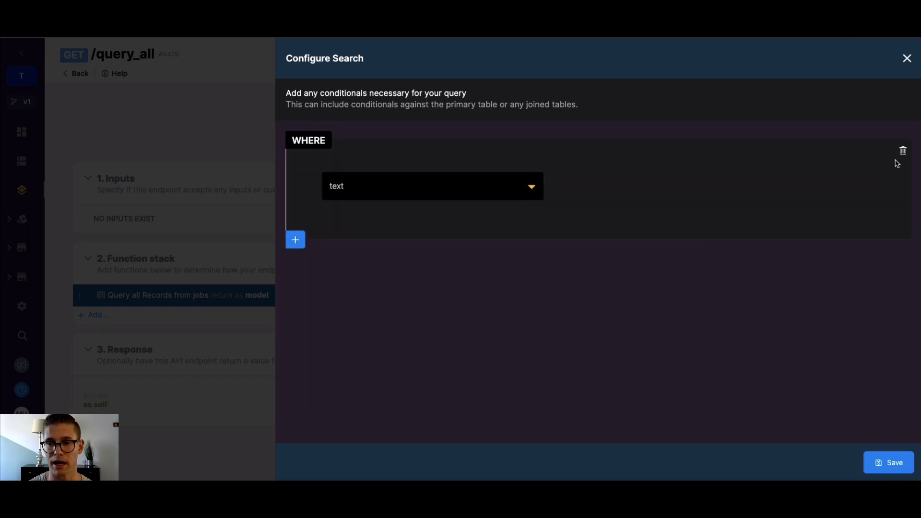
left_click(900, 153)
left_click(885, 463)
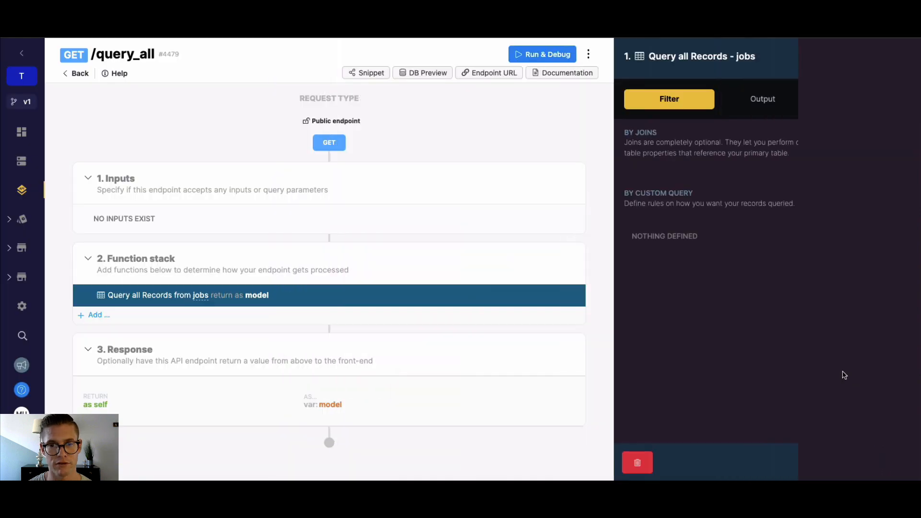
- Set the jobs query's return type to aggregate and group the results by jobs.company_id
left_click(758, 102)
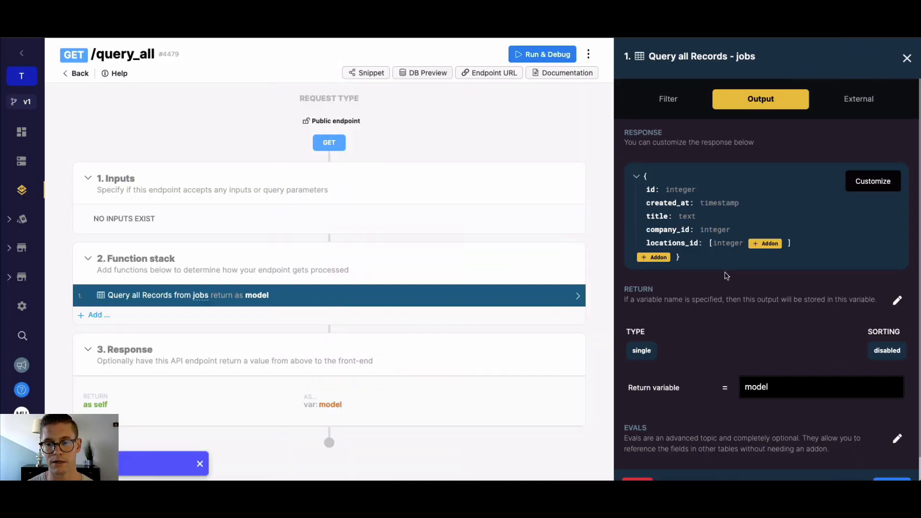
scroll(724, 273, "down", 1)
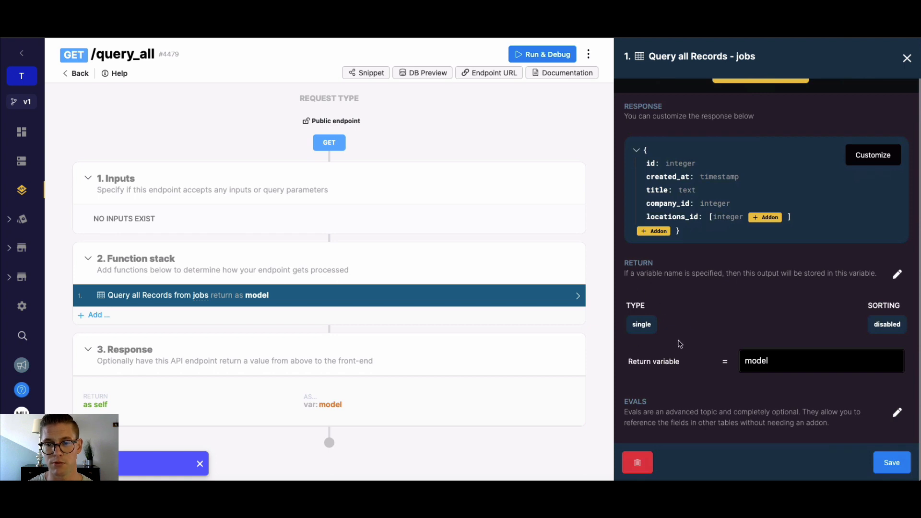
left_click(897, 274)
left_click(770, 131)
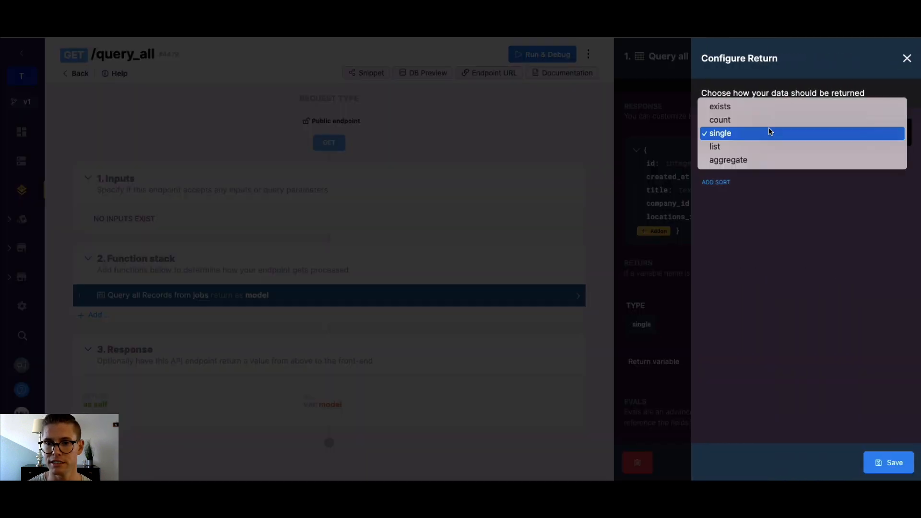
left_click(751, 161)
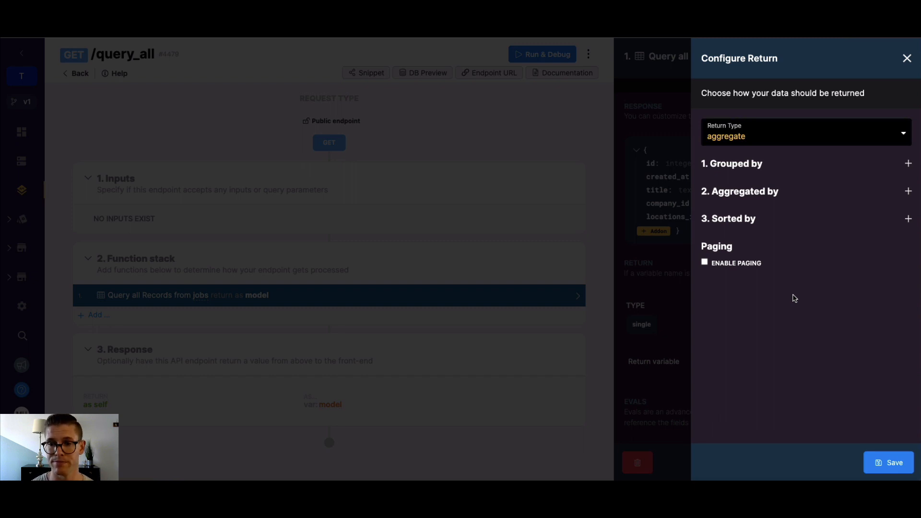
left_click(907, 165)
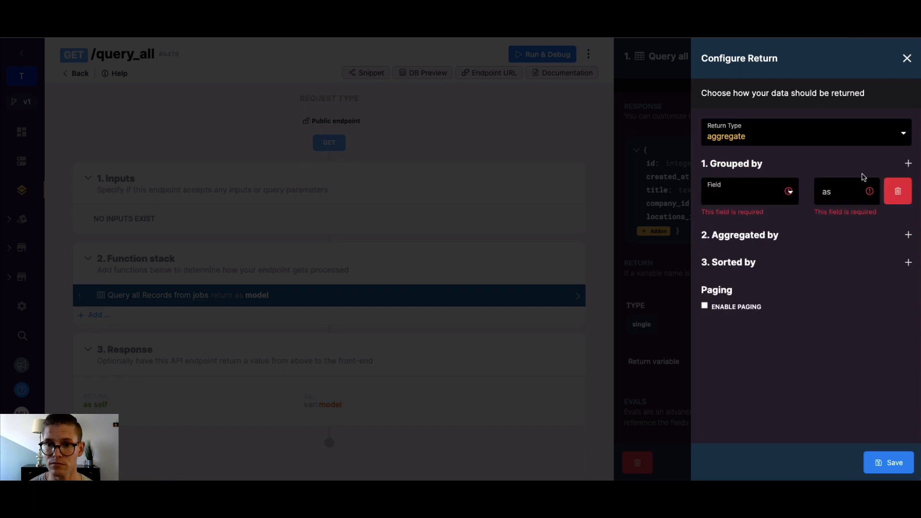
left_click(762, 191)
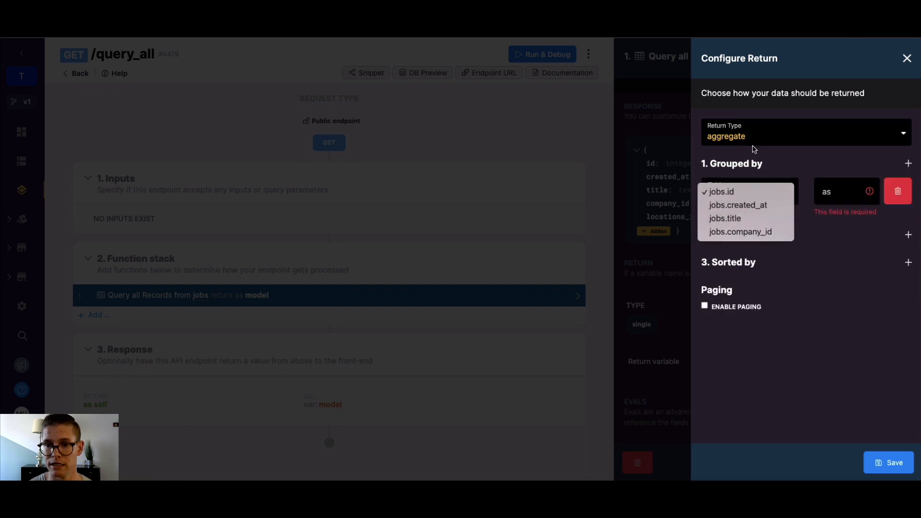
left_click(744, 233)
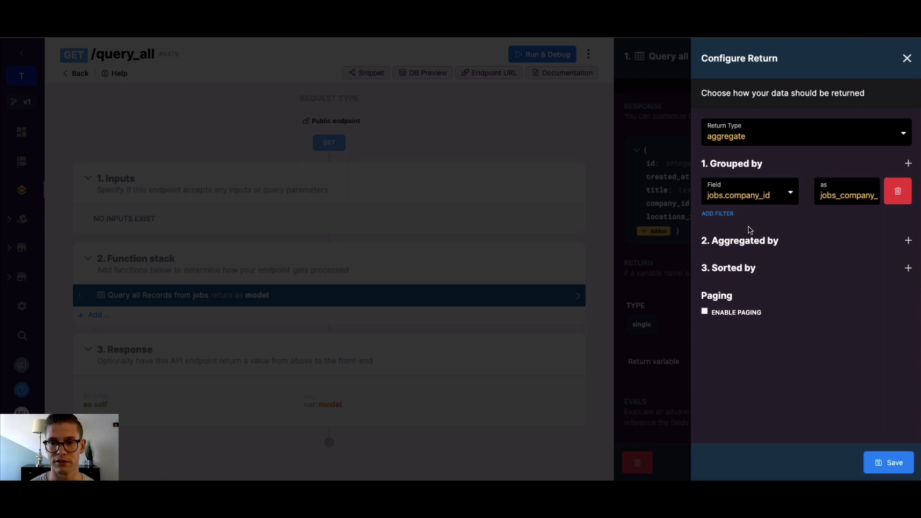
- Aggregate the jobs query by jobs.id using the count aggregator and name the output count
left_click(908, 240)
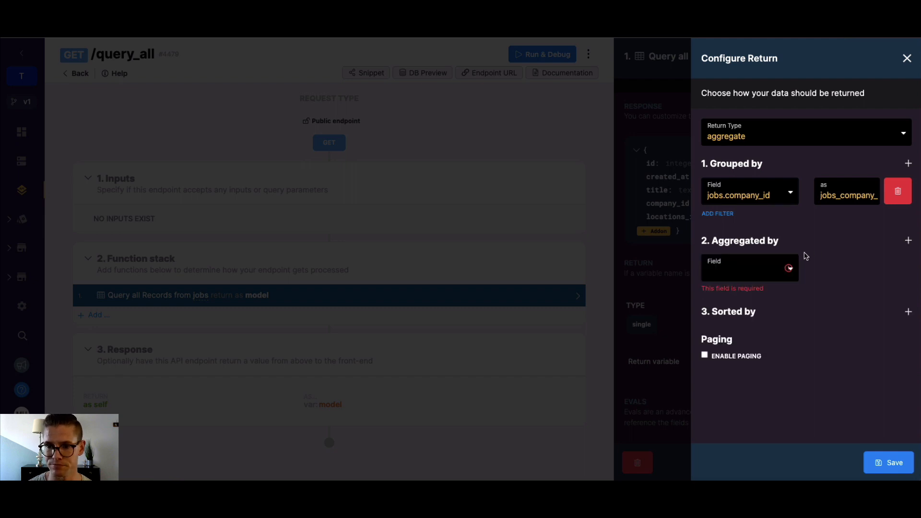
left_click(740, 271)
left_click(739, 274)
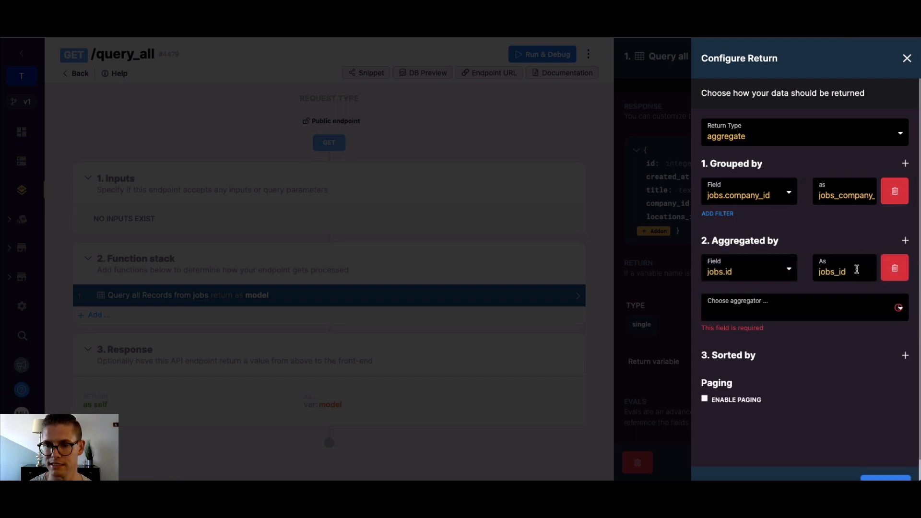
left_click(790, 309)
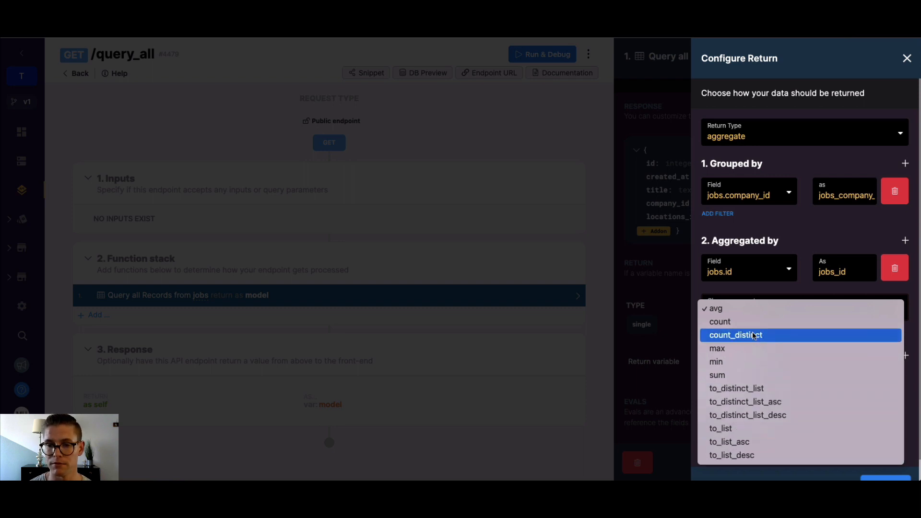
left_click(720, 321)
left_click_drag(852, 269, 808, 272)
type("count")
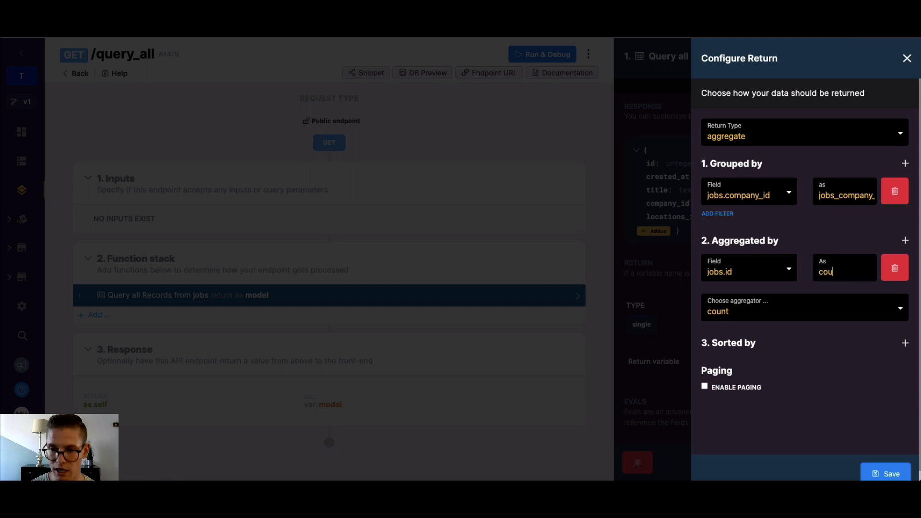
- Save the aggregate return configuration and the jobs query, and run the endpoint
scroll(884, 454, "down", 1)
left_click(883, 462)
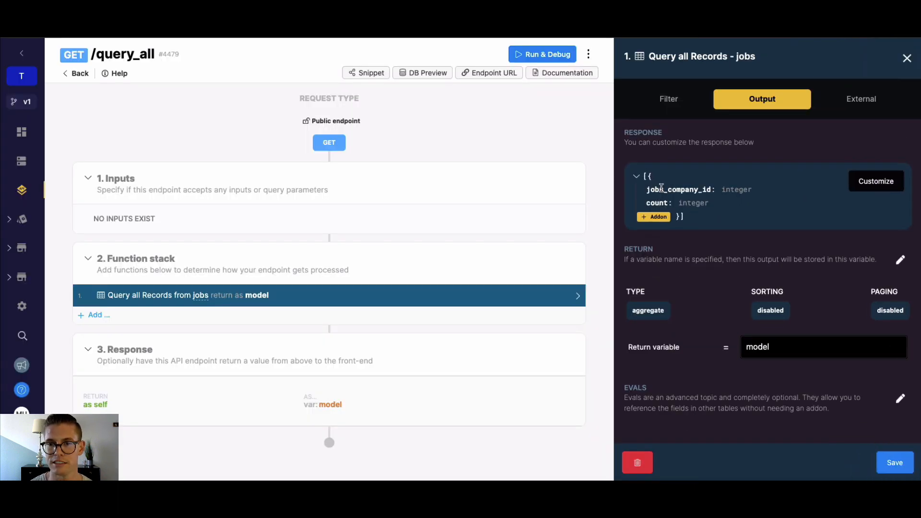
left_click(892, 467)
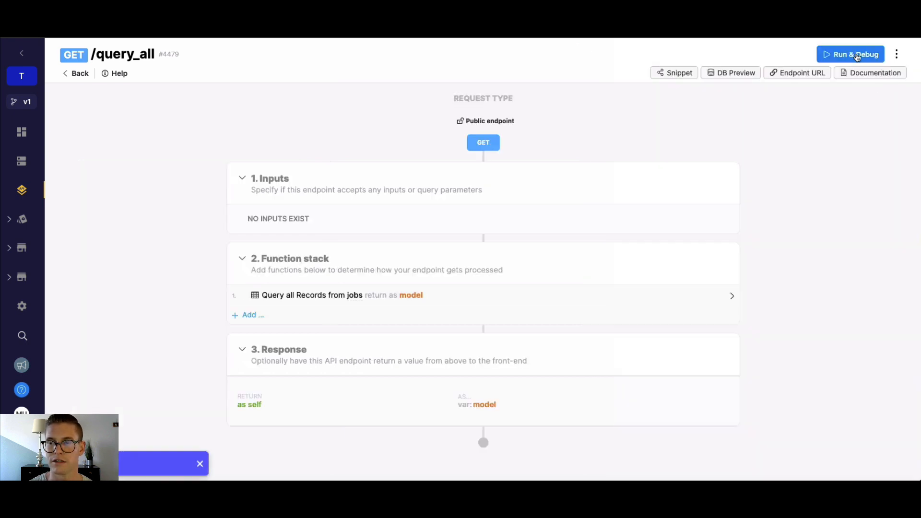
left_click(857, 57)
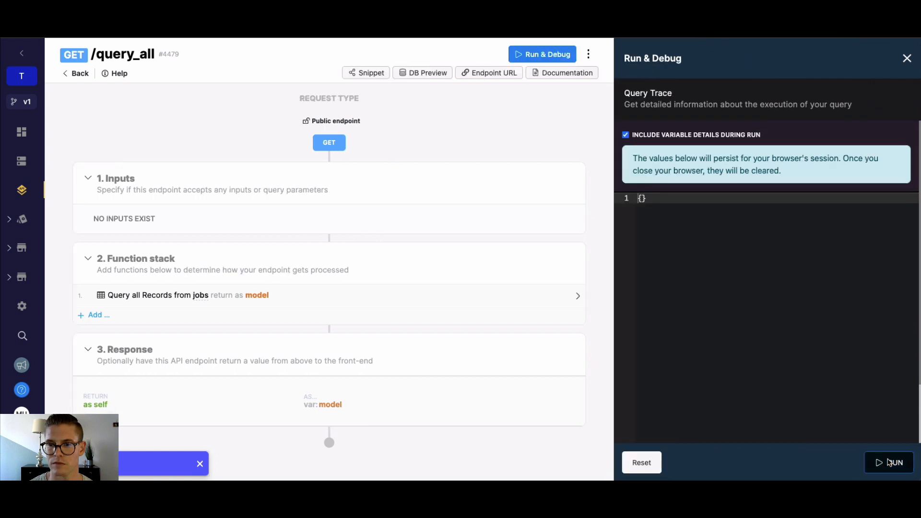
left_click(890, 462)
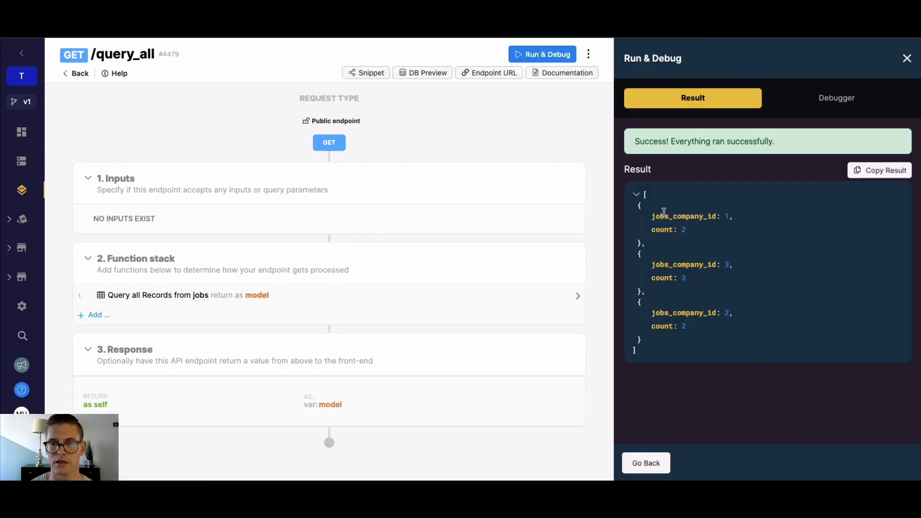
- Reopen the jobs query's return configuration and examine the aggregators available for jobs.id
left_click(312, 300)
left_click(756, 101)
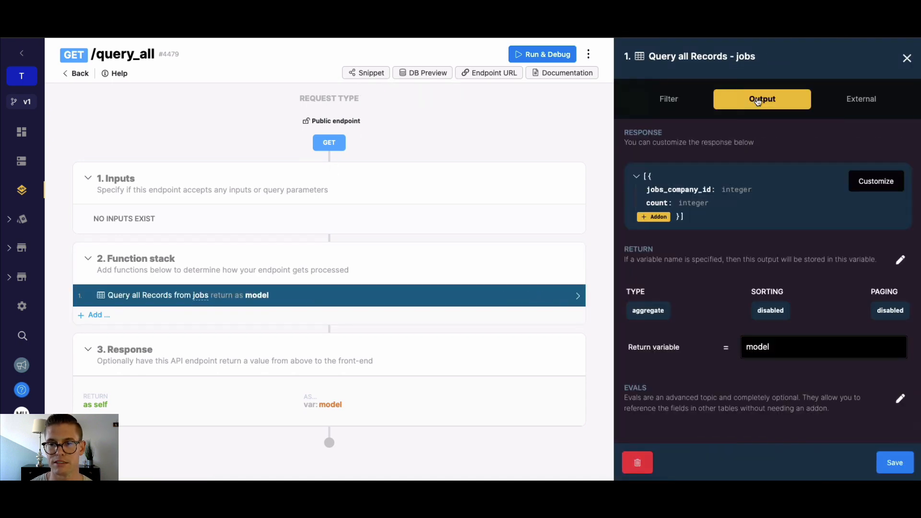
left_click(894, 262)
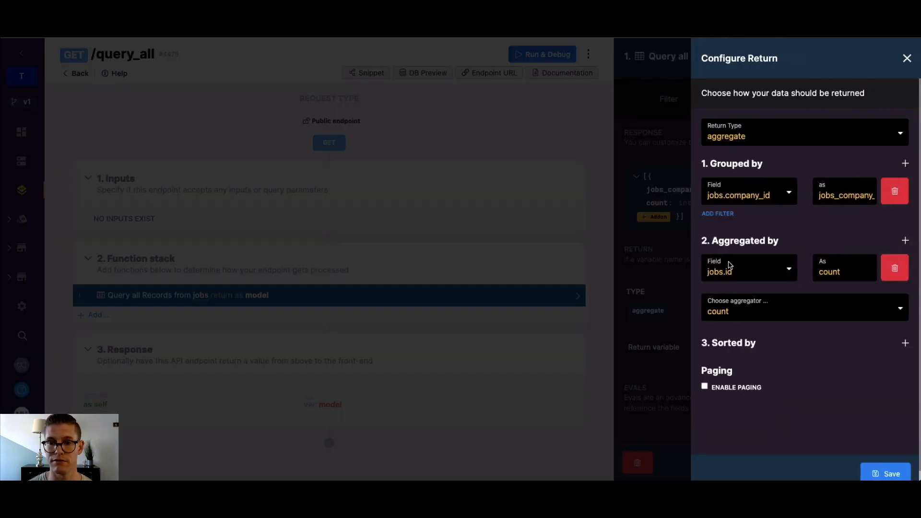
left_click(779, 312)
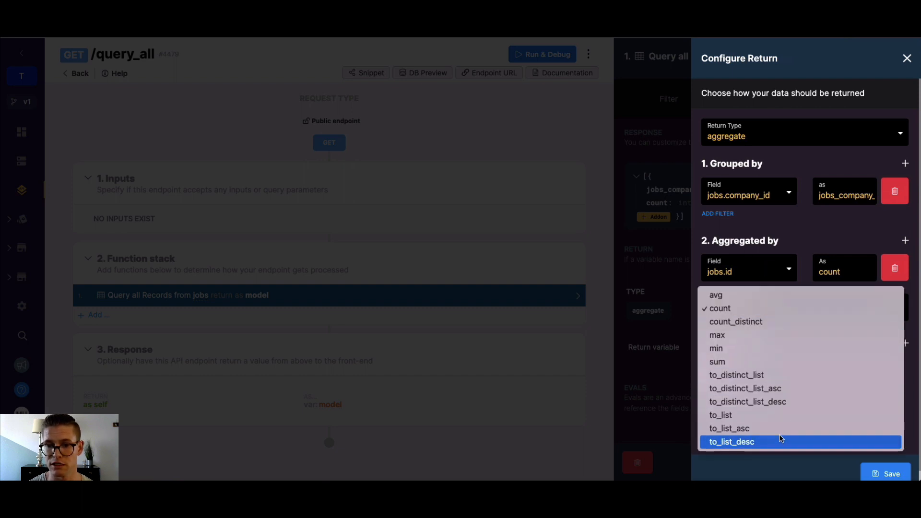
left_click(797, 244)
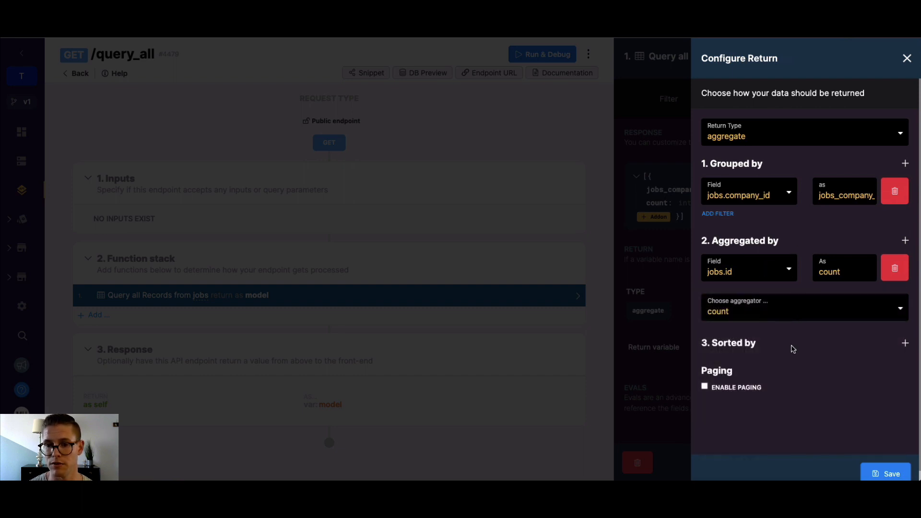
- Clear the sort, aggregation and grouping entries from the return configuration and set the return type to list
left_click(905, 343)
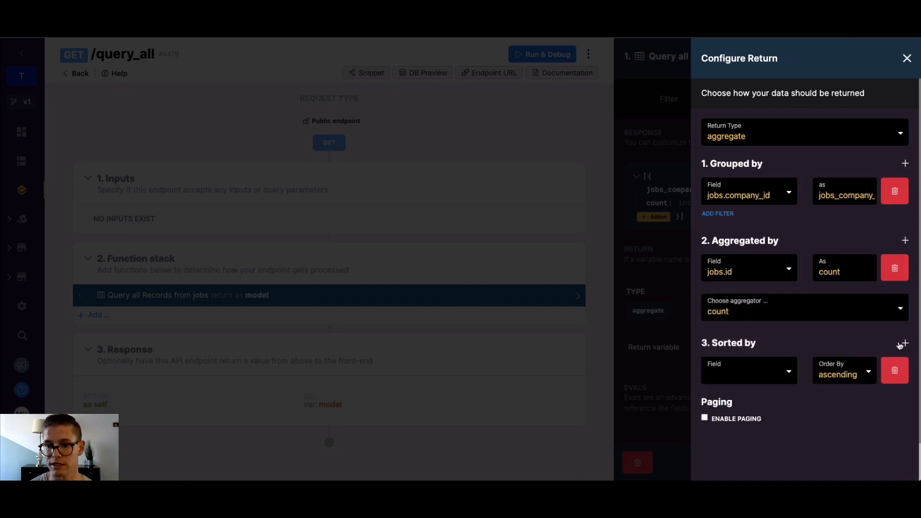
left_click(893, 373)
left_click(893, 267)
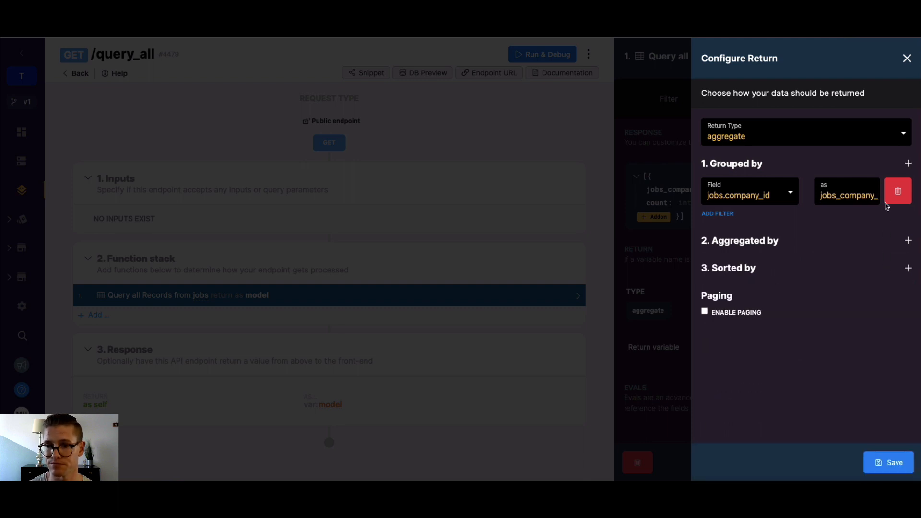
left_click(893, 191)
left_click(823, 140)
left_click(799, 123)
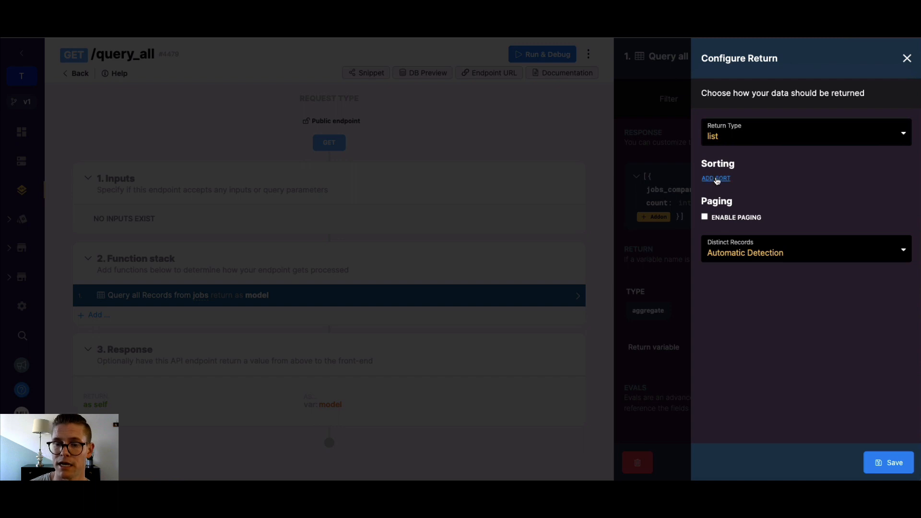
- Try out a sort entry on the list return to view its field and order options, and remove it
left_click(716, 180)
left_click(758, 196)
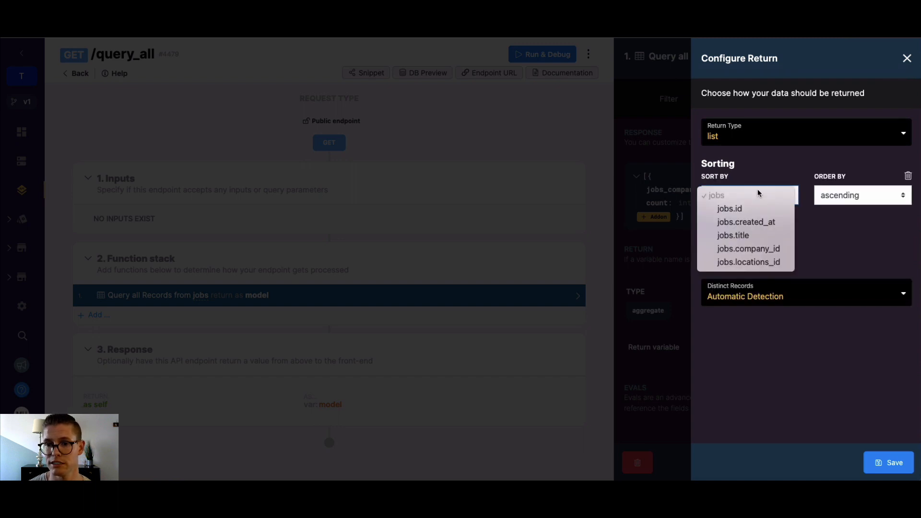
left_click(811, 228)
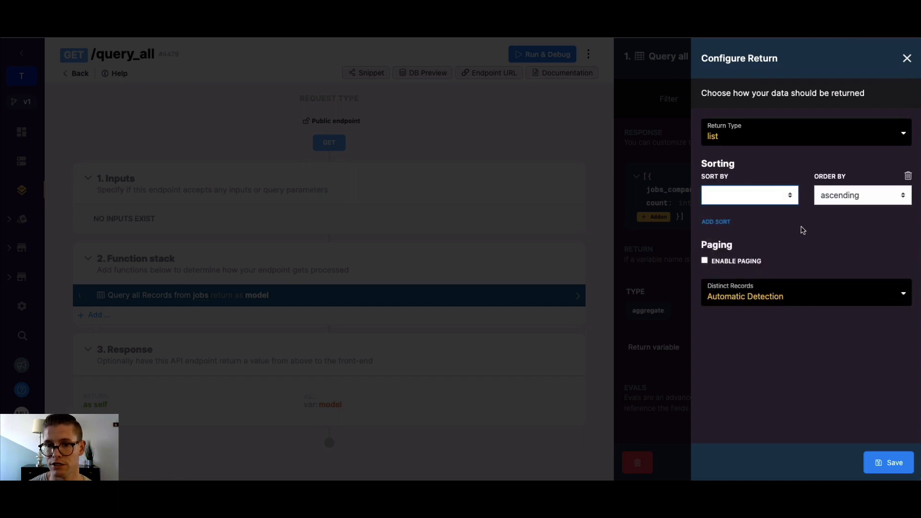
left_click(767, 203)
left_click(843, 200)
left_click(845, 199)
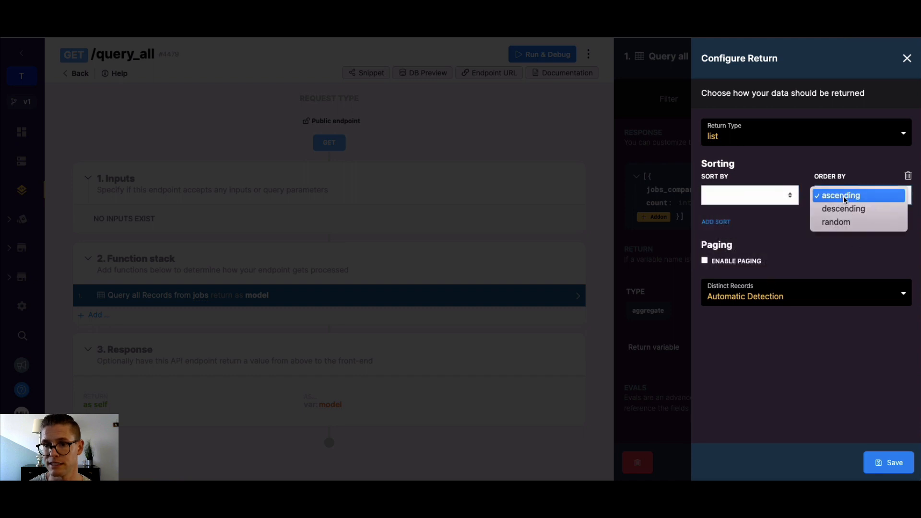
left_click(794, 237)
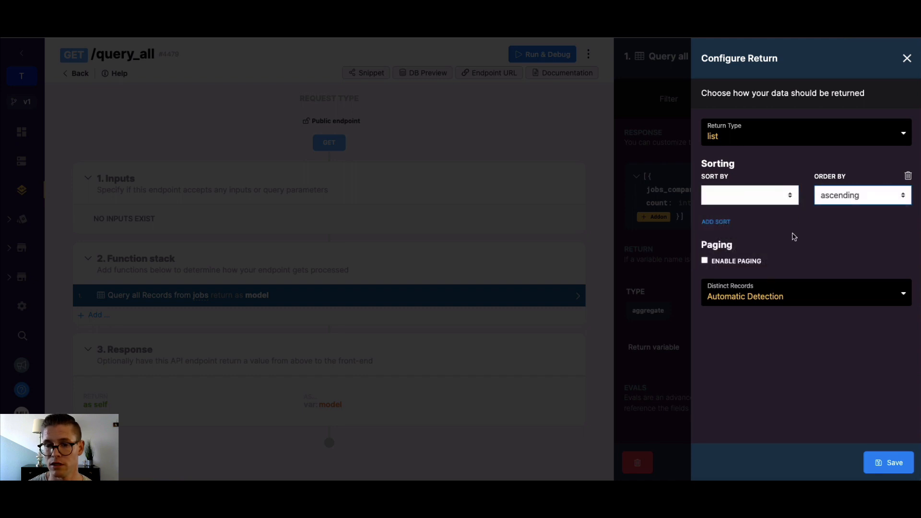
left_click(907, 177)
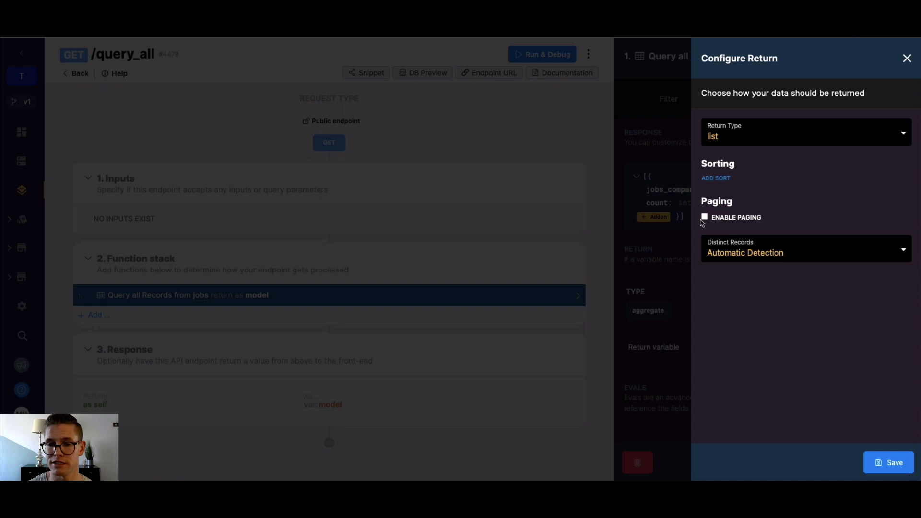
- Enable paging for the list return with 2 records per page and metadata included, and save the return configuration
left_click(704, 218)
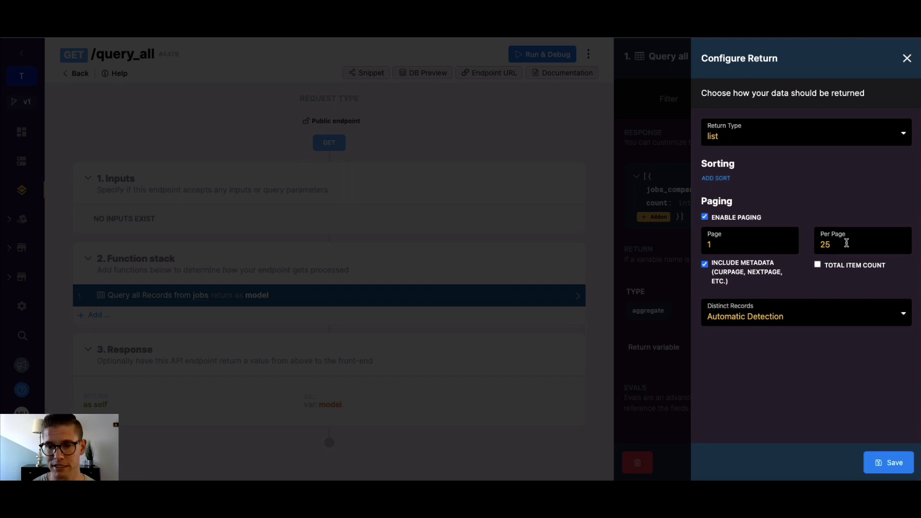
key("BackSpace")
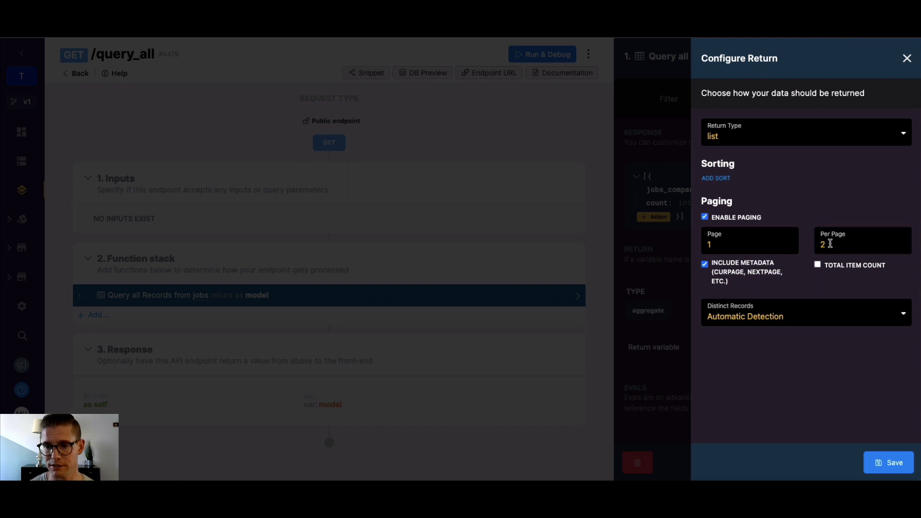
left_click(705, 266)
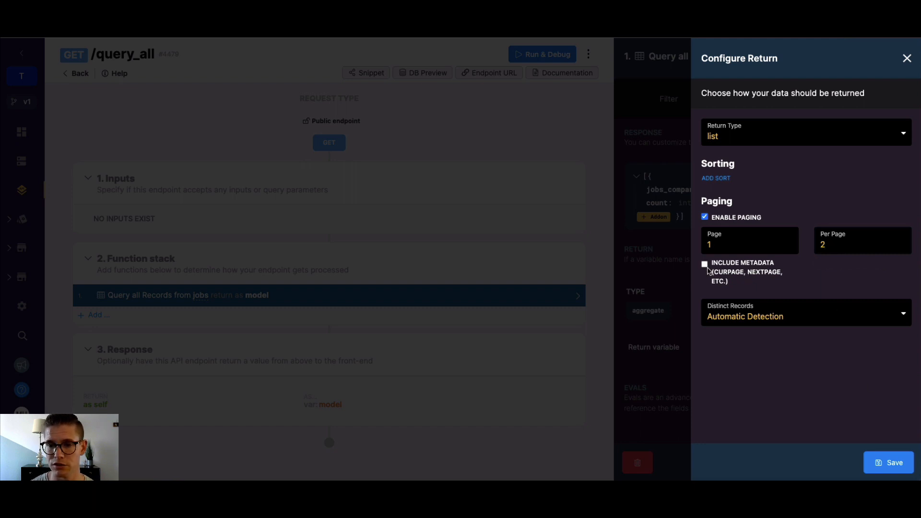
left_click(704, 265)
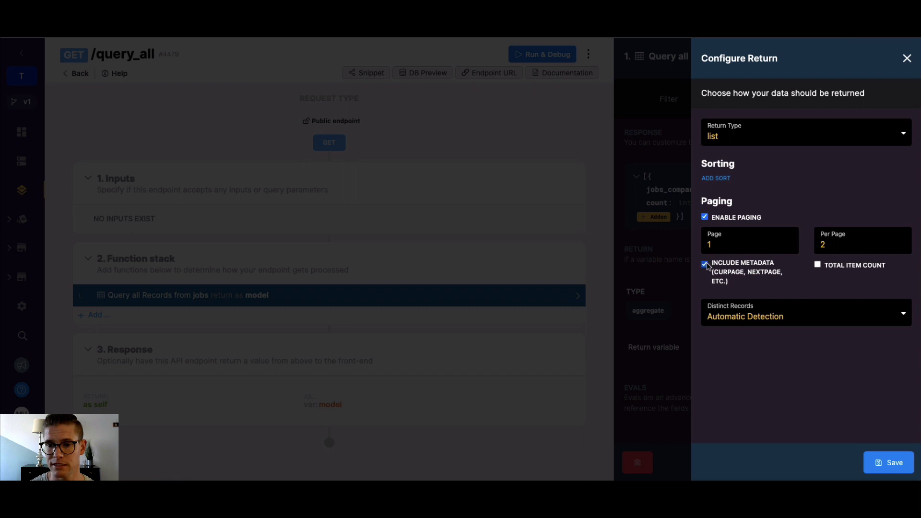
left_click(890, 464)
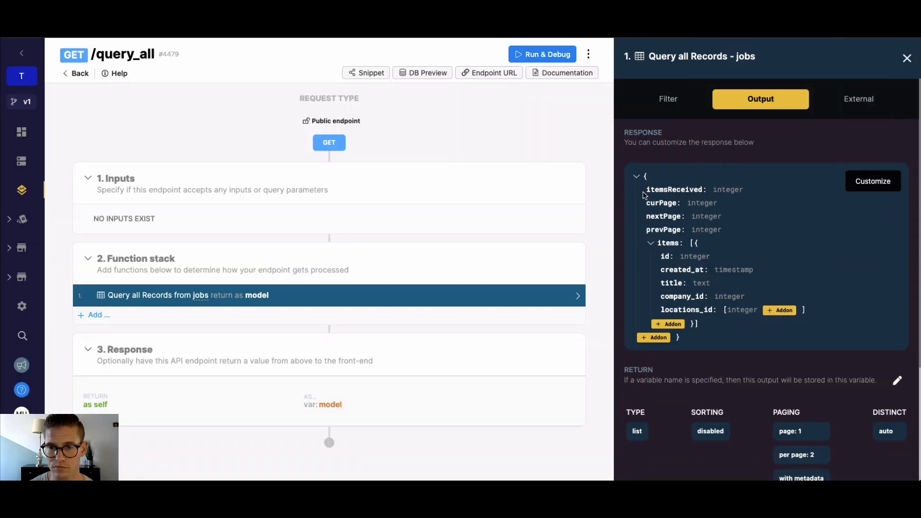
- Examine the paging metadata and the items fields in the jobs query's response structure
left_click_drag(644, 192, 679, 206)
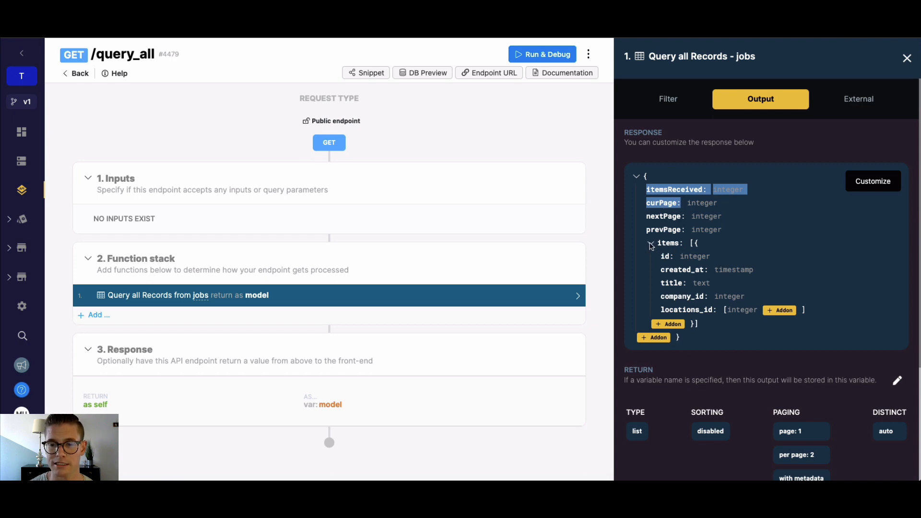
left_click(650, 244)
left_click(650, 244)
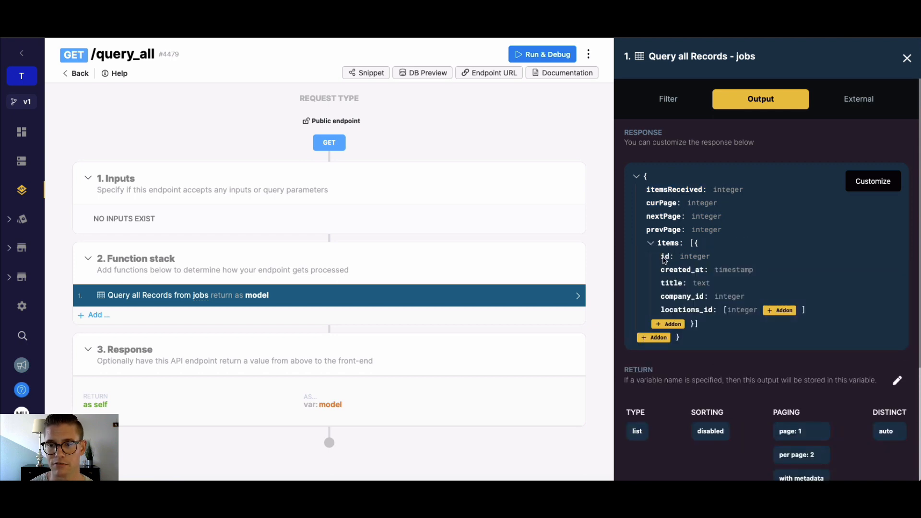
left_click_drag(665, 260, 801, 312)
left_click(801, 312)
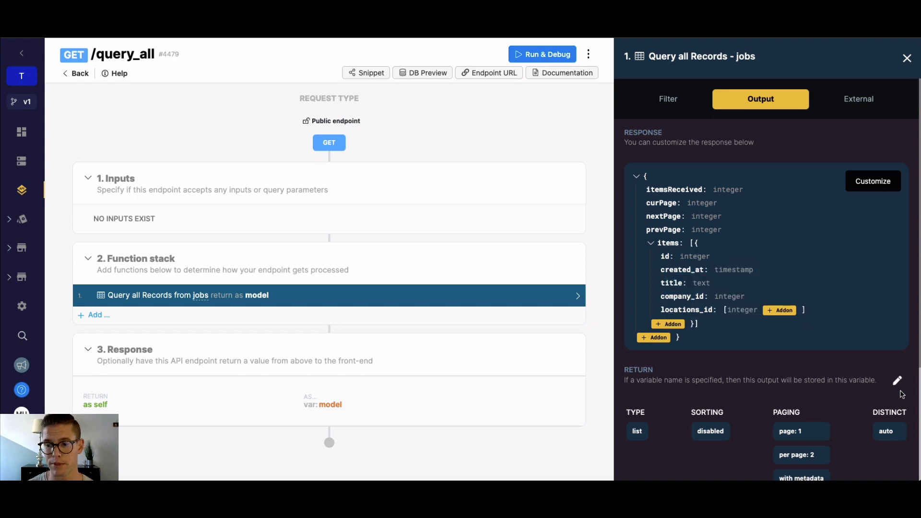
- Save the jobs query with its paging settings and run the endpoint to review the paginated result
left_click(896, 380)
left_click(886, 464)
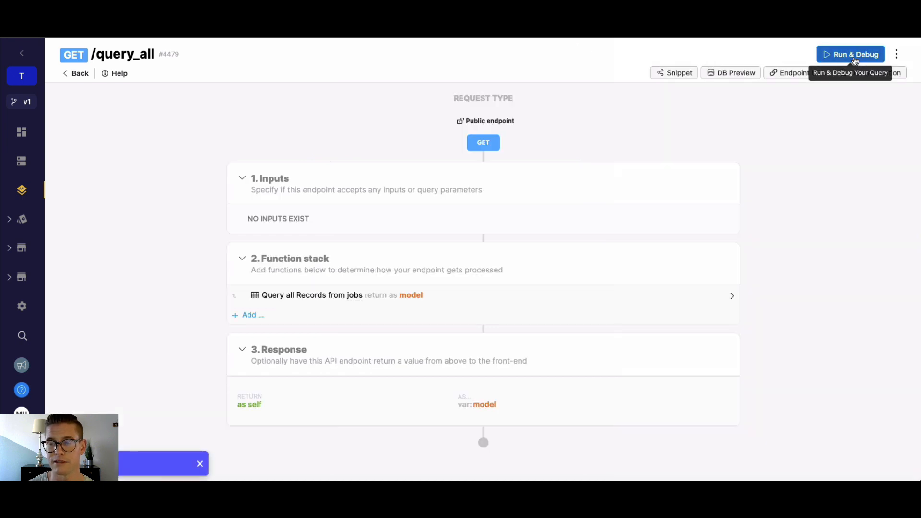
left_click(854, 56)
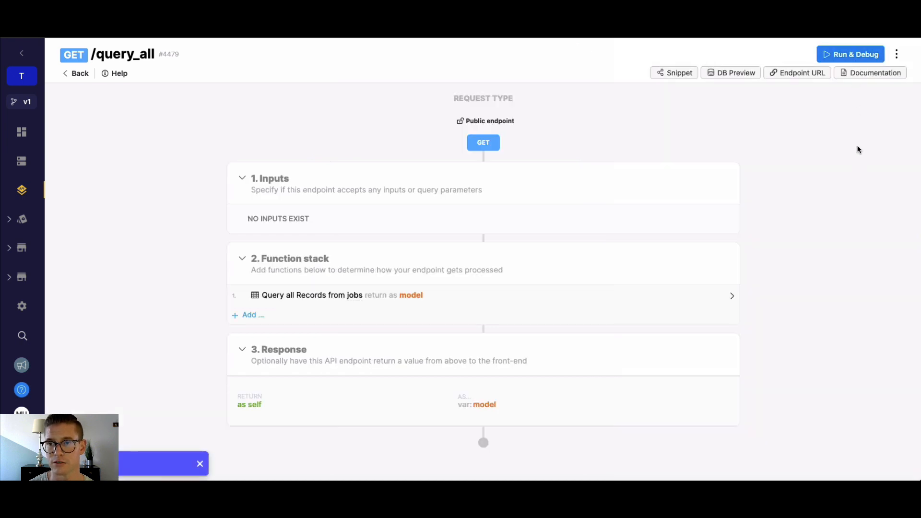
left_click(888, 463)
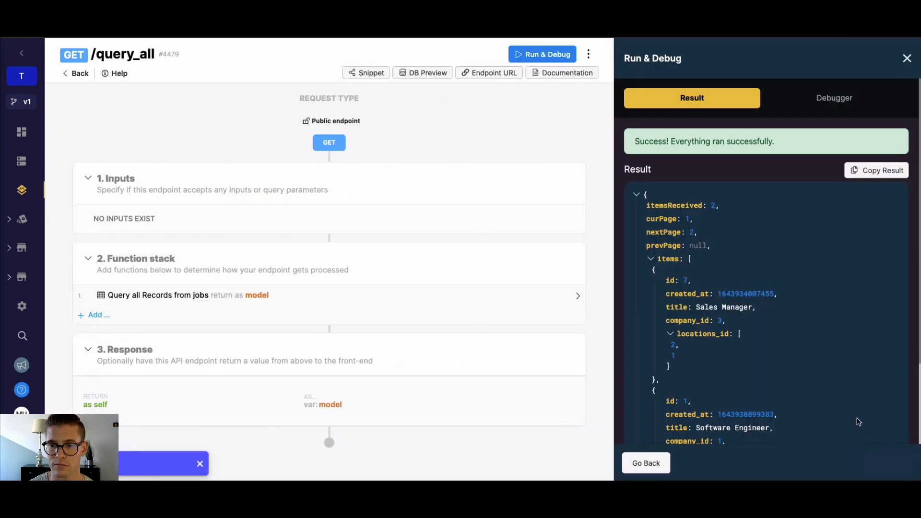
scroll(809, 350, "down", 2)
scroll(805, 343, "down", 3)
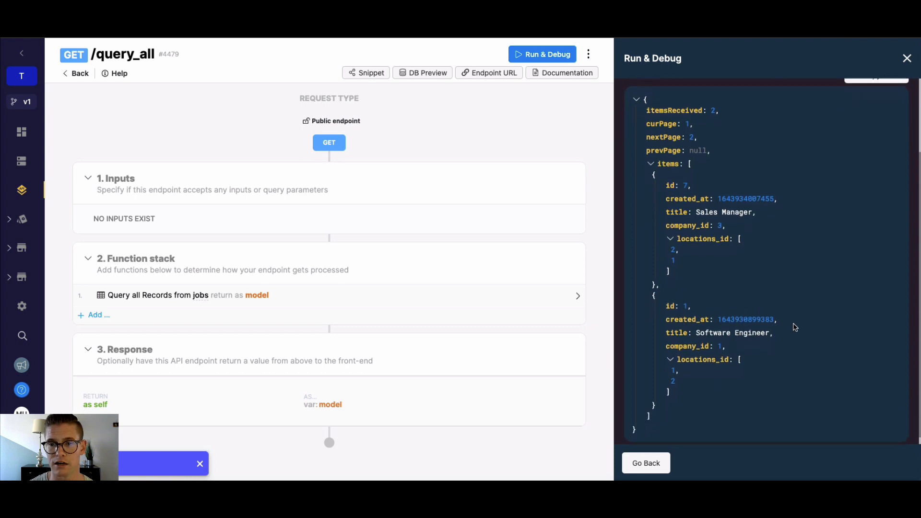
scroll(794, 331, "up", 2)
scroll(794, 331, "down", 2)
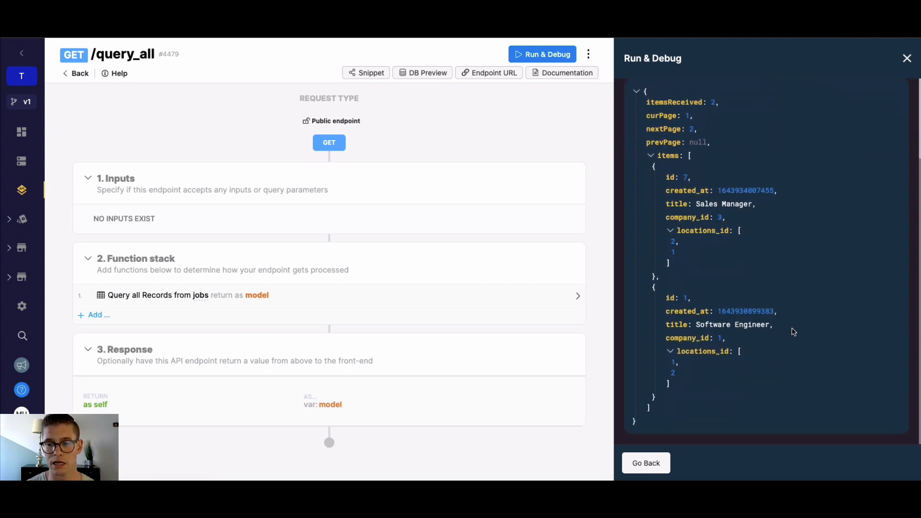
scroll(793, 331, "up", 2)
scroll(790, 331, "down", 2)
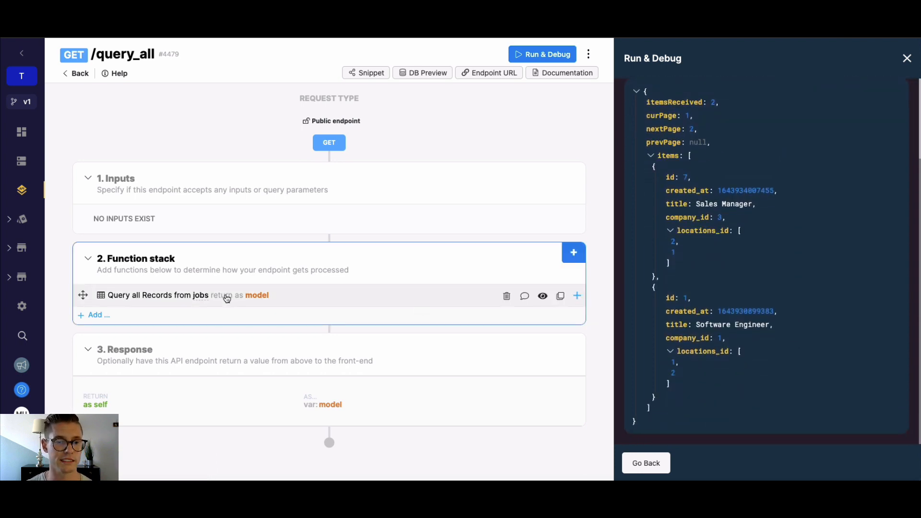
- Reopen the jobs query and review its output response, paging and return settings
left_click(323, 296)
left_click(772, 100)
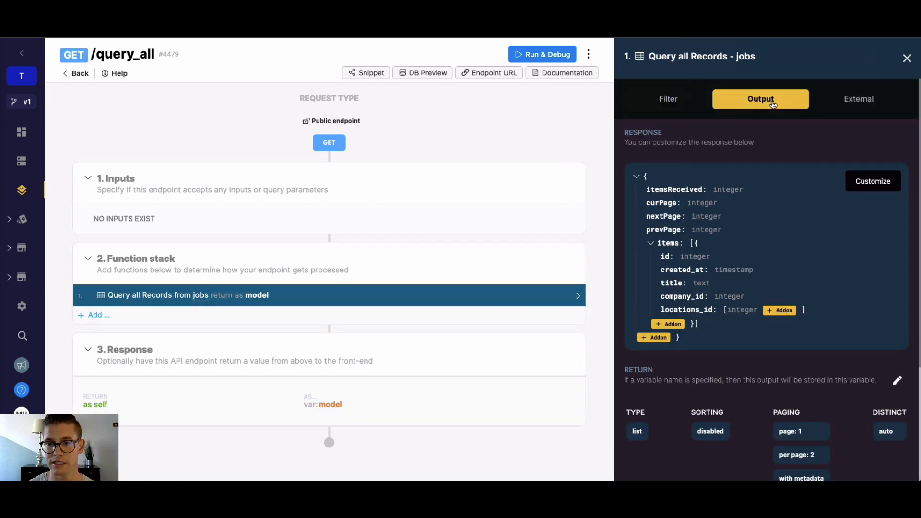
scroll(767, 336, "down", 3)
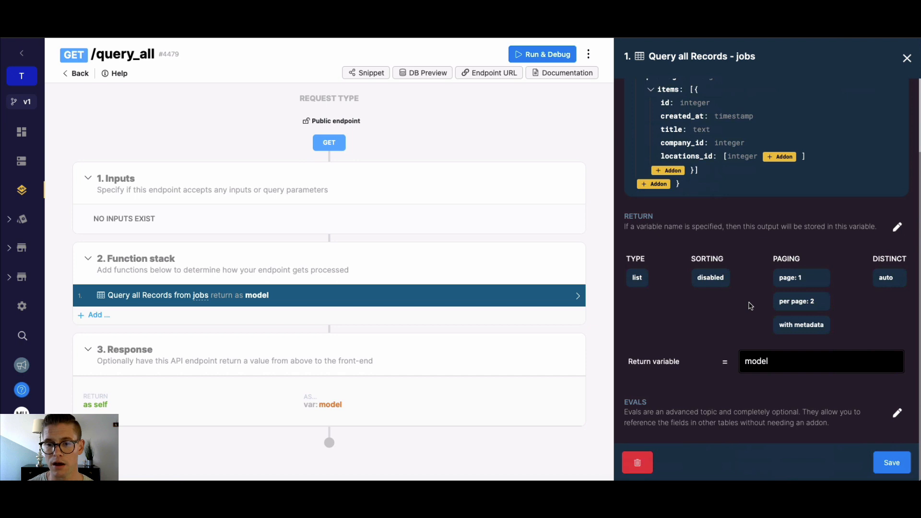
scroll(750, 306, "up", 3)
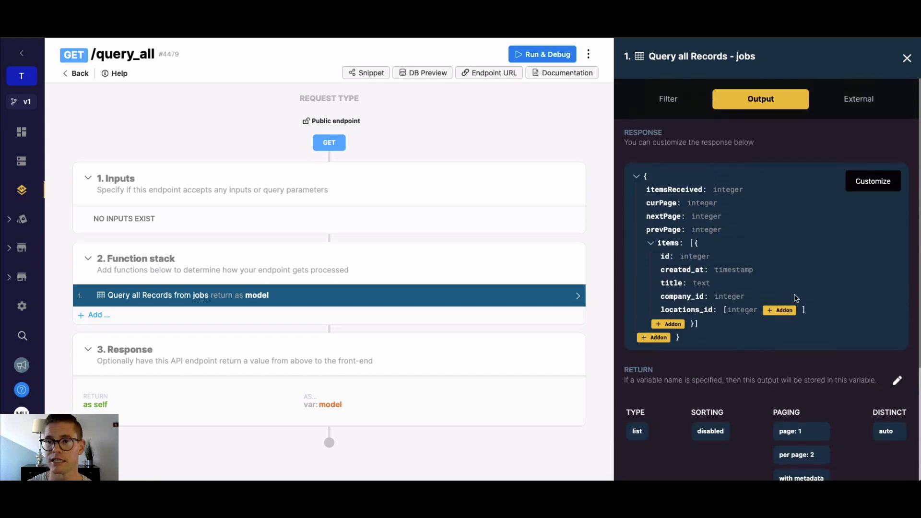
- In the jobs query's external permissions, disallow filtering additions and sorting override, allow per page override alongside page override, and save the query
left_click(854, 103)
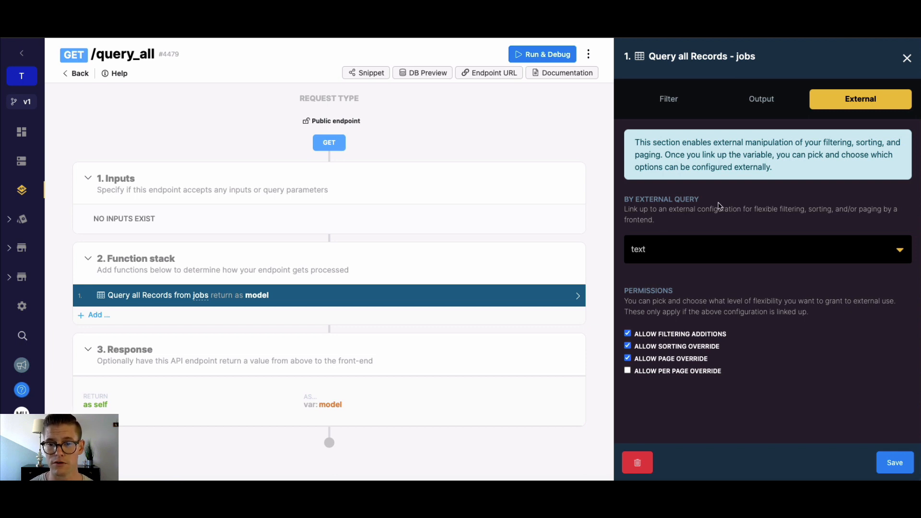
left_click(627, 347)
left_click(627, 333)
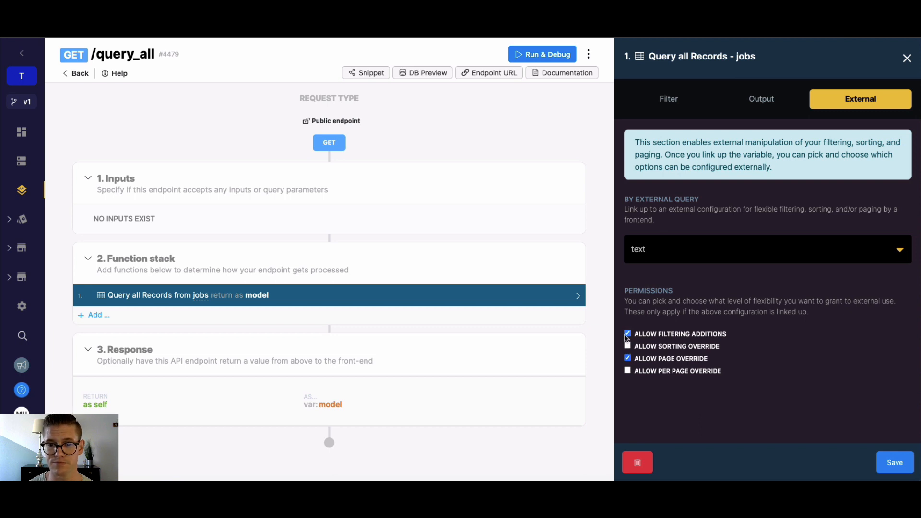
left_click(627, 372)
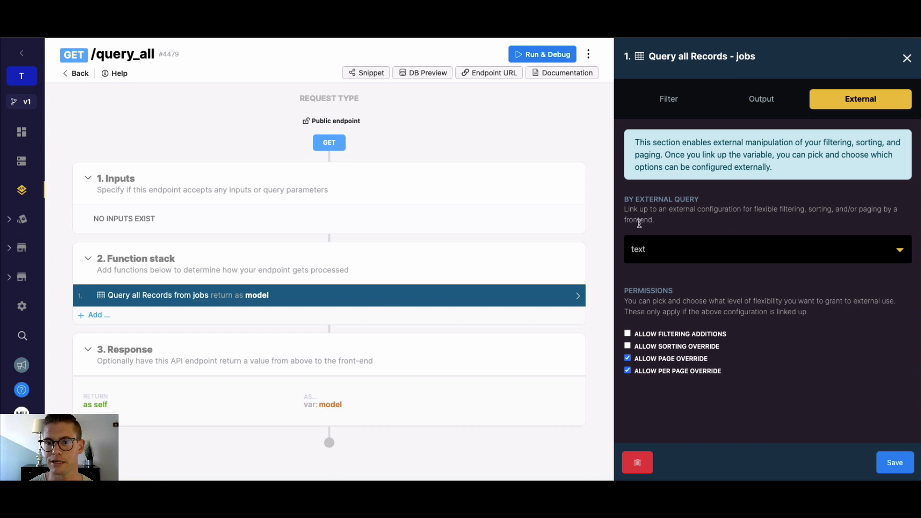
left_click_drag(626, 211, 734, 221)
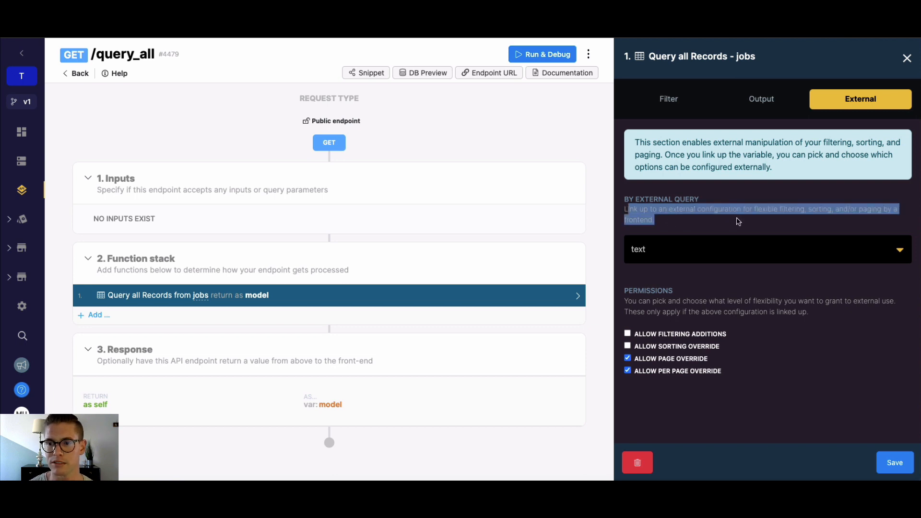
left_click(738, 221)
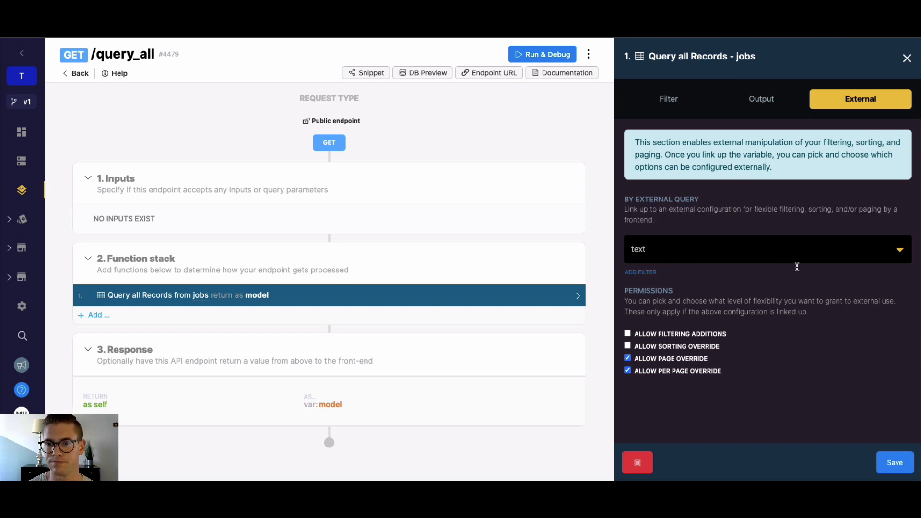
left_click(895, 463)
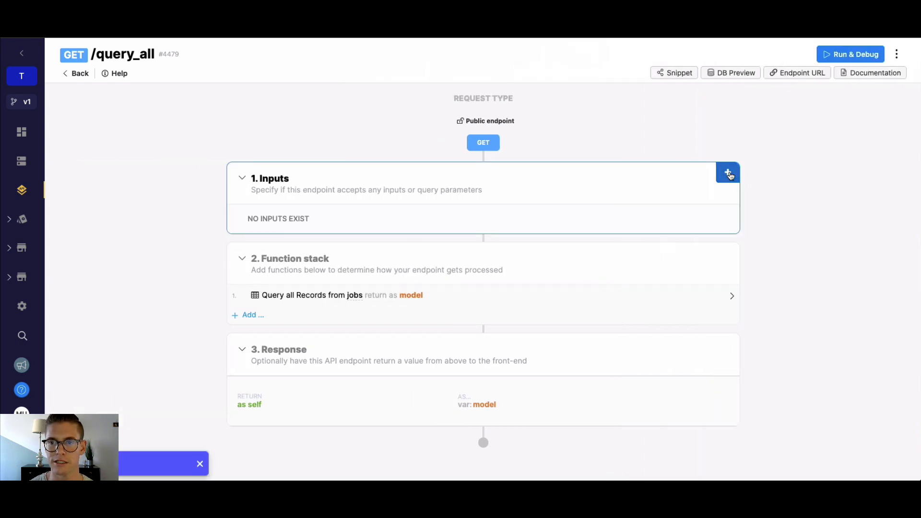
- Add a JSON input named external_paging to the endpoint and save it
left_click(727, 173)
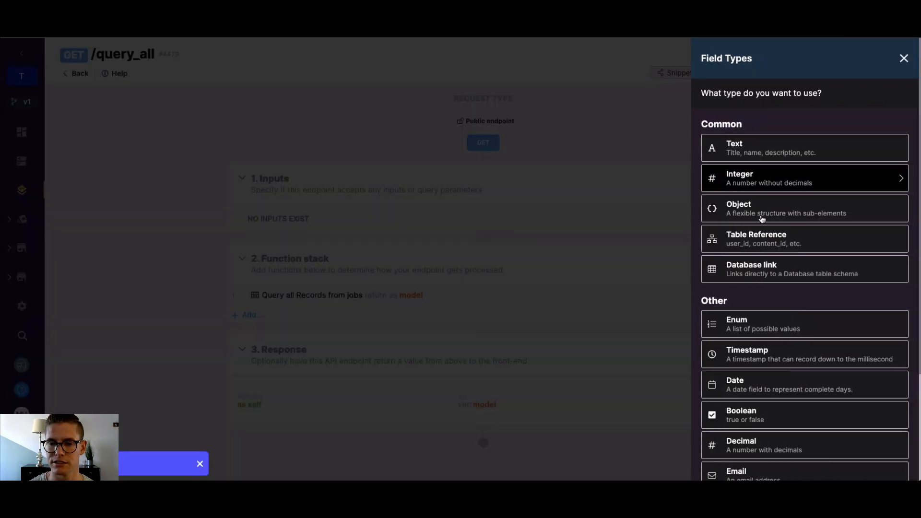
scroll(805, 323, "down", 3)
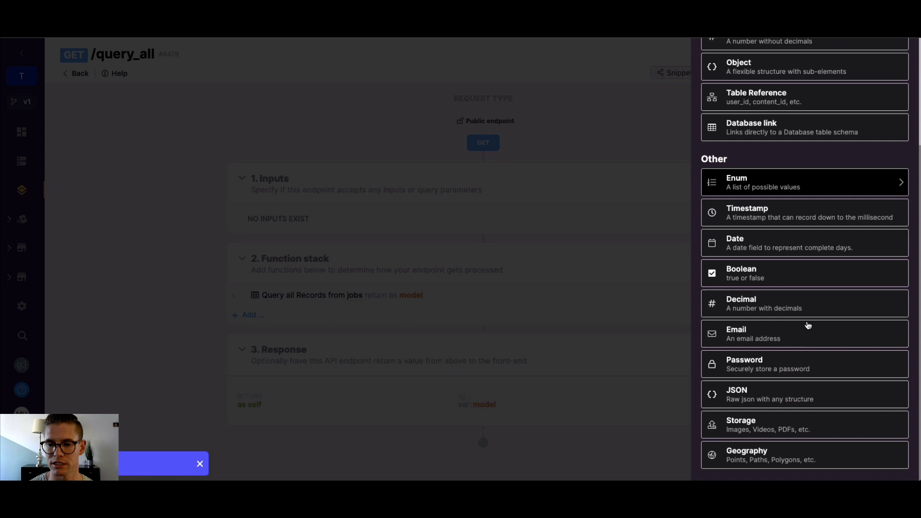
left_click(783, 391)
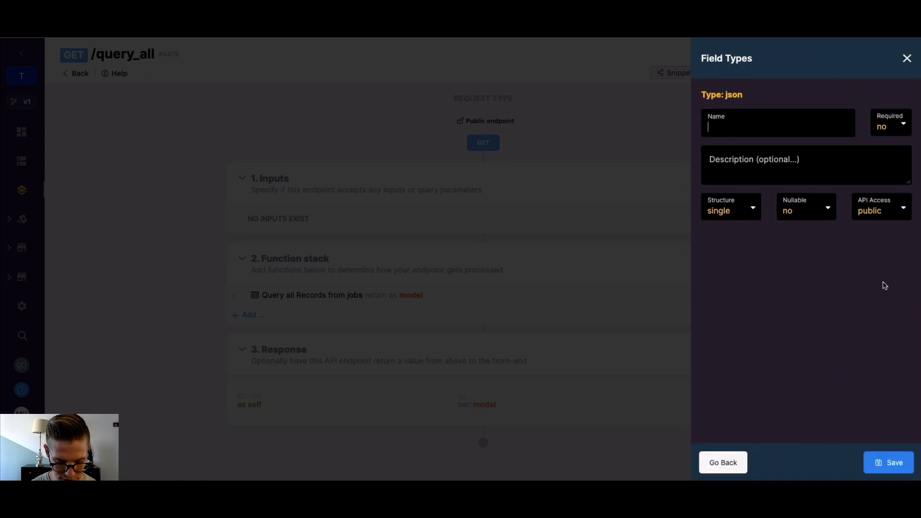
type("external")
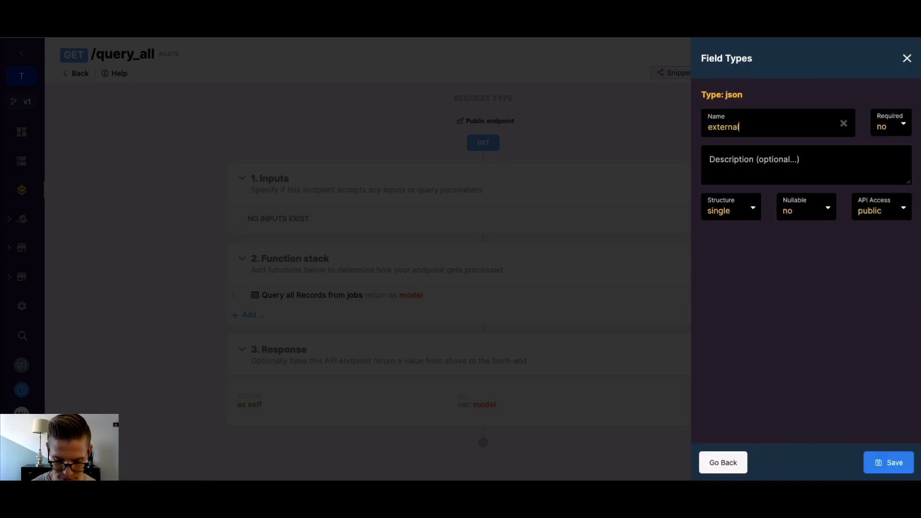
type("_paging")
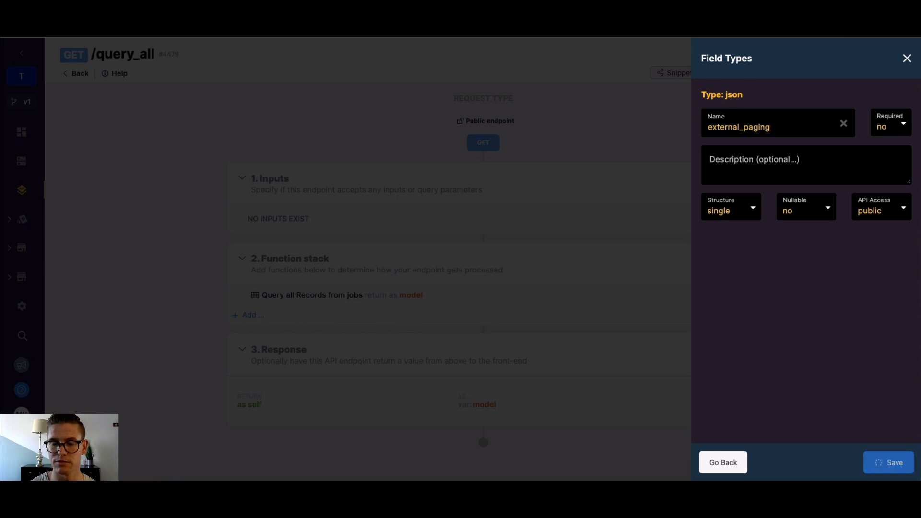
left_click(888, 462)
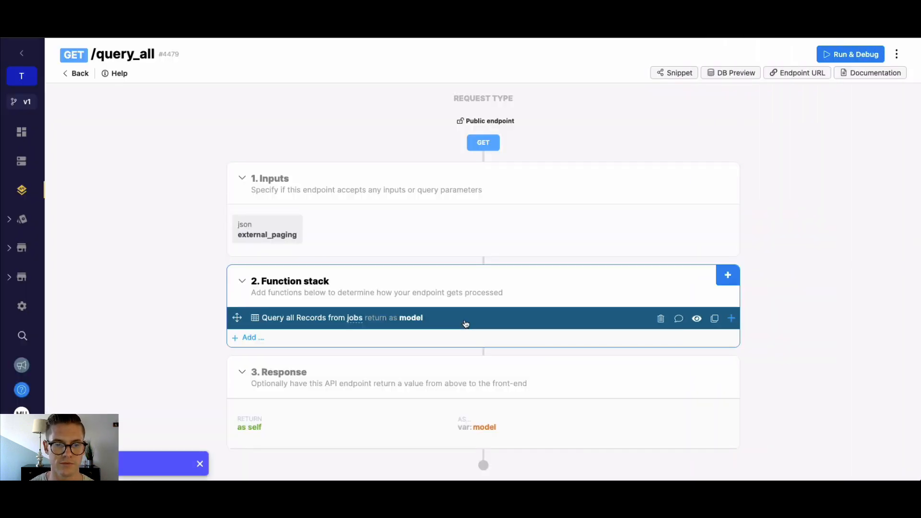
- Link the jobs query's external query configuration to the external_paging input and save the query
left_click(467, 321)
left_click(763, 100)
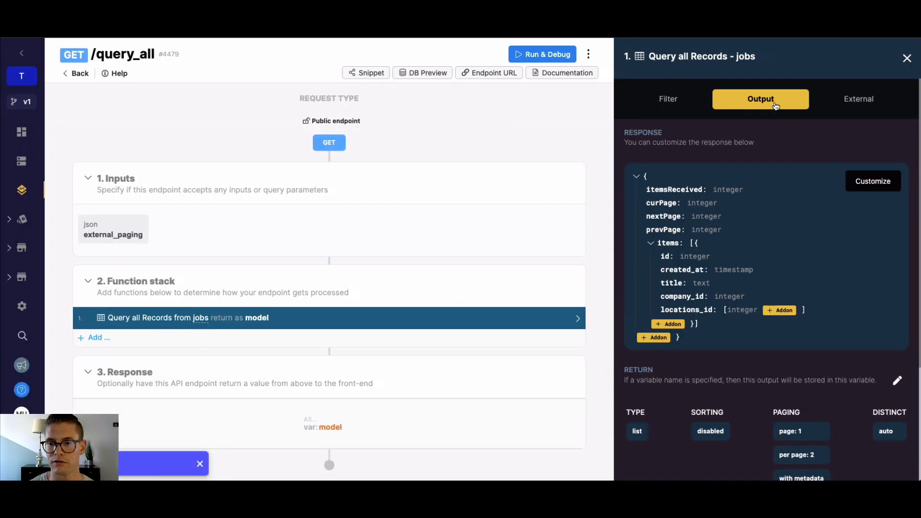
left_click(850, 105)
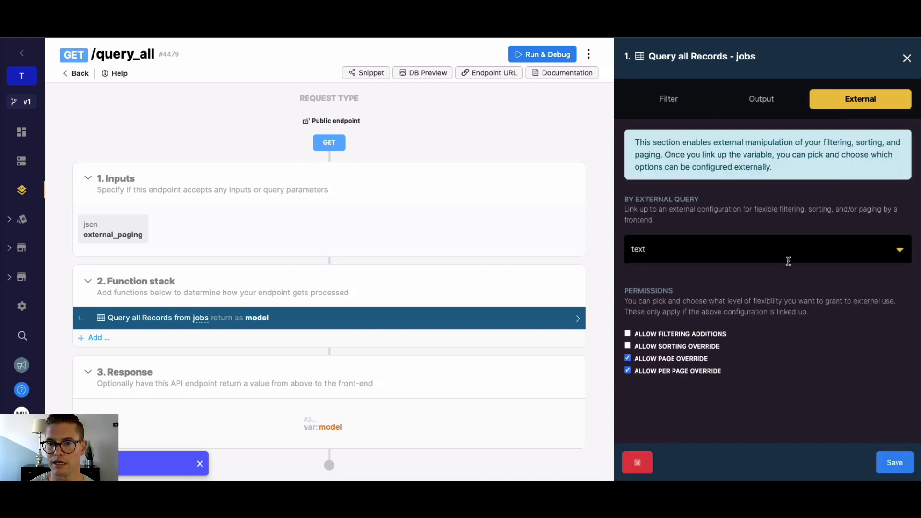
left_click(775, 250)
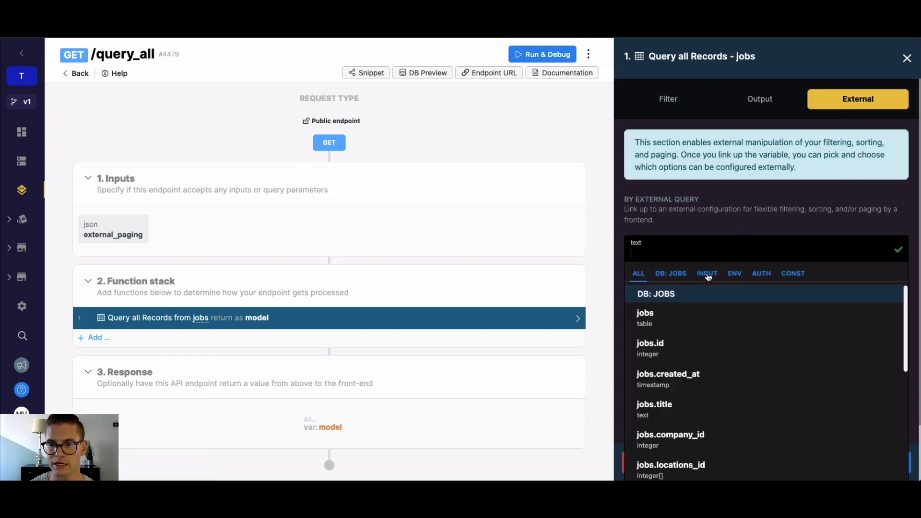
left_click(706, 274)
left_click(697, 318)
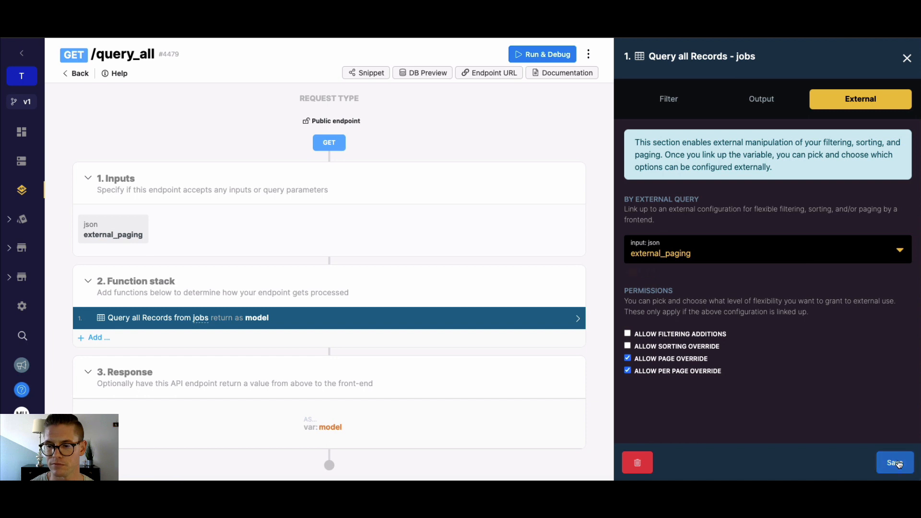
left_click(893, 461)
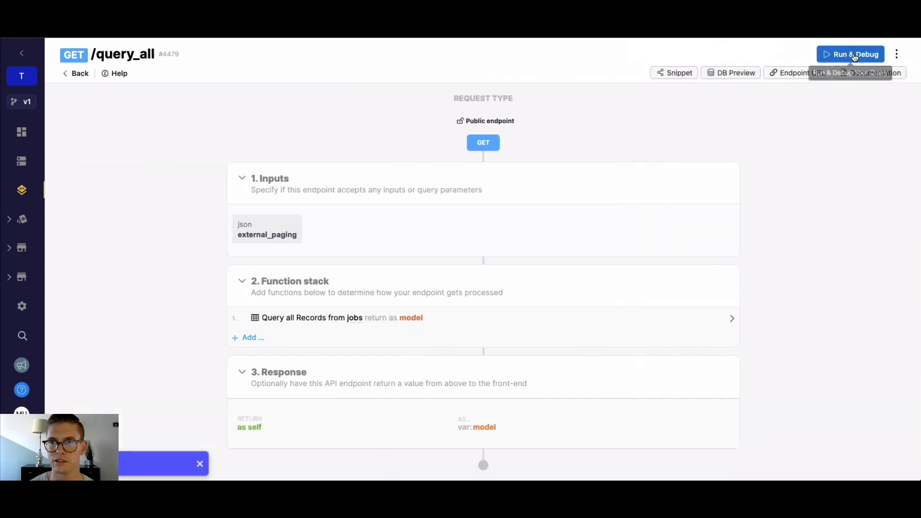
- Run the endpoint with external_paging set to {"page": 2, "per_page": 3}
left_click(853, 56)
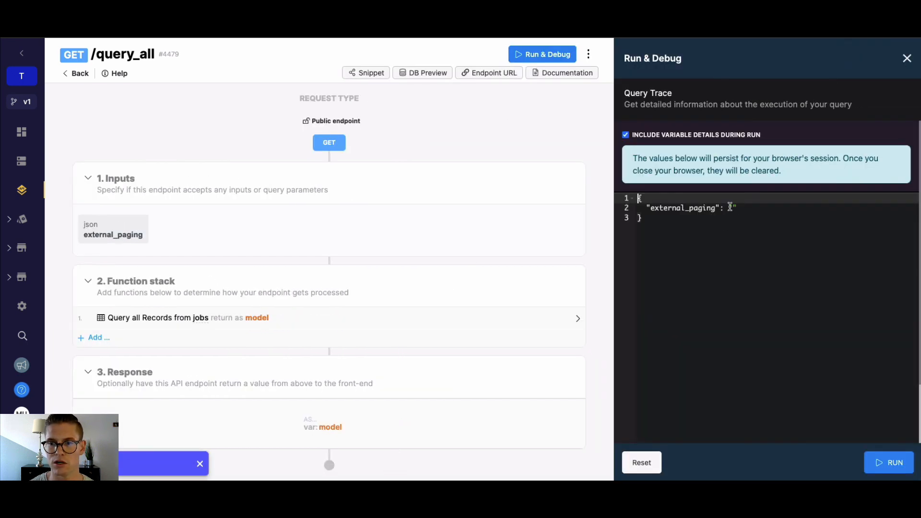
left_click(772, 208)
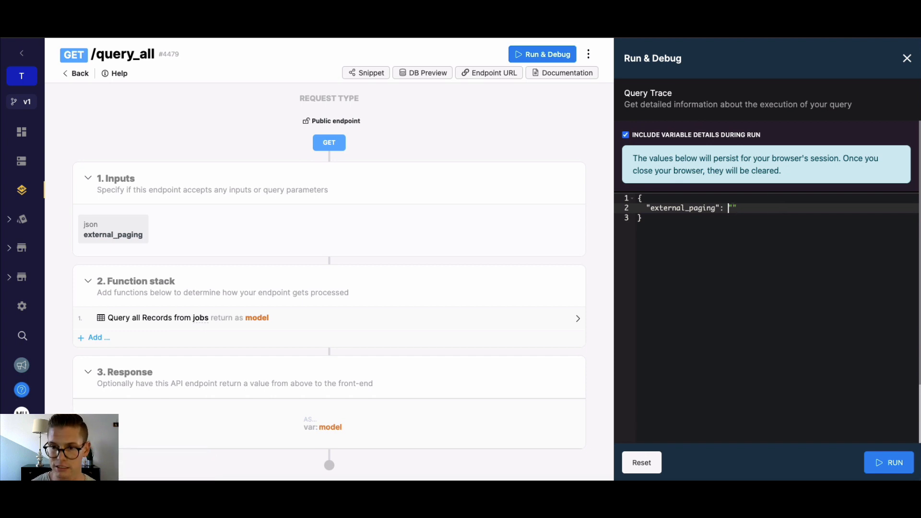
key("BackSpace")
key("BackSpace")
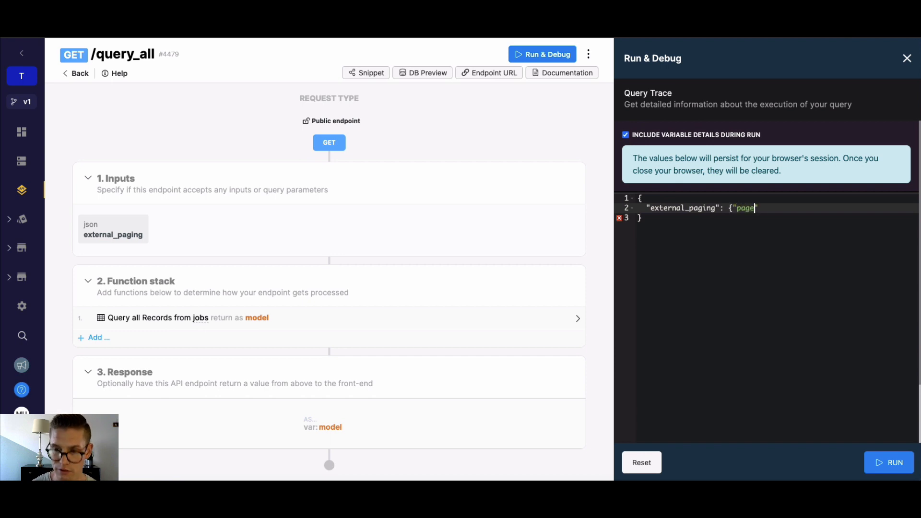
type("{\"page\":")
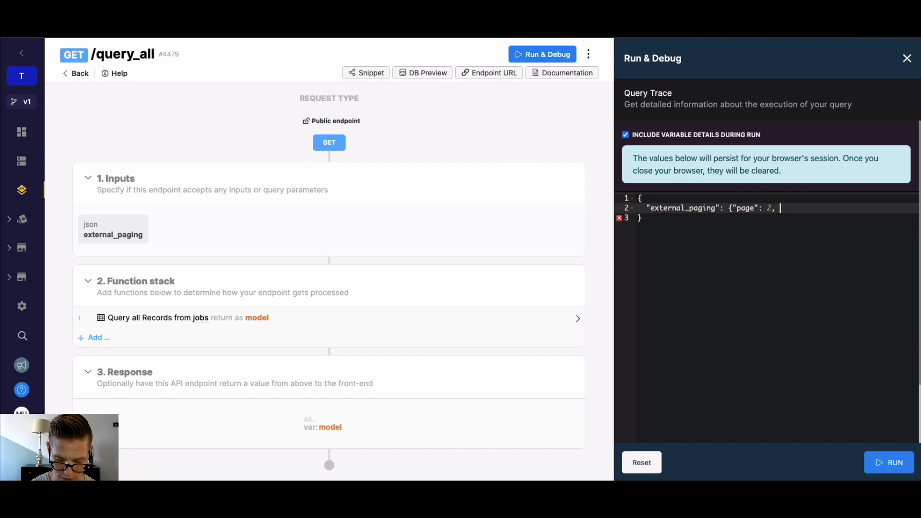
type("2, \"")
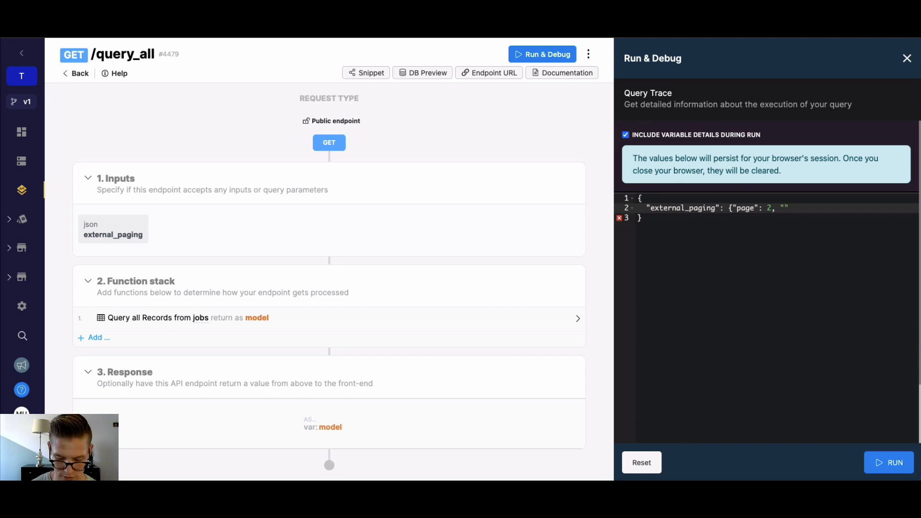
type("per_page")
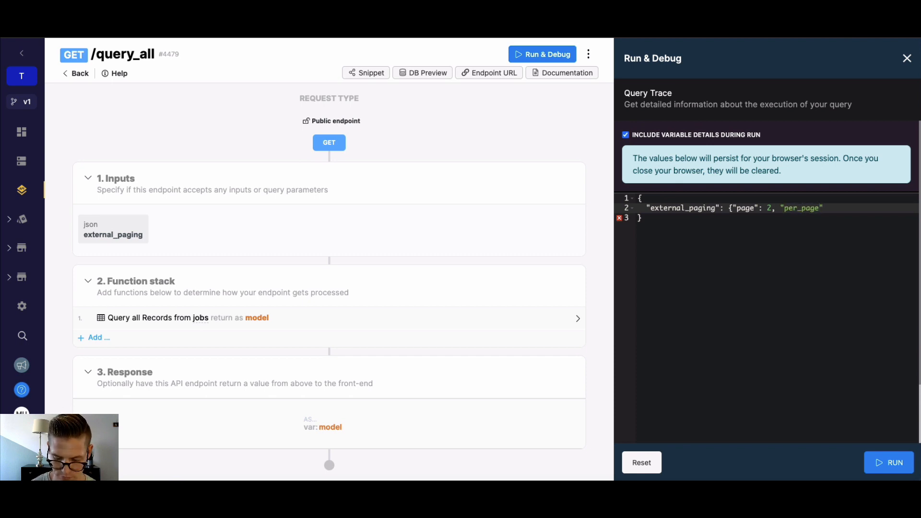
type("\": 3")
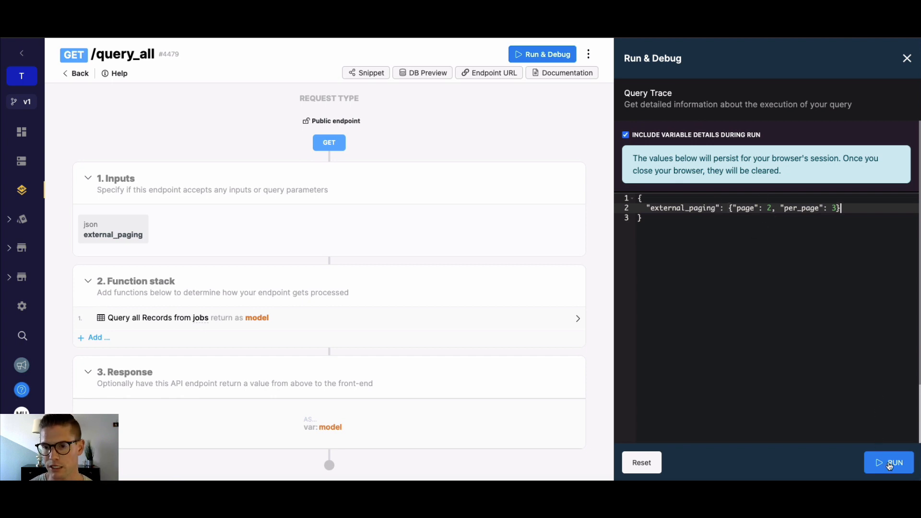
left_click(888, 462)
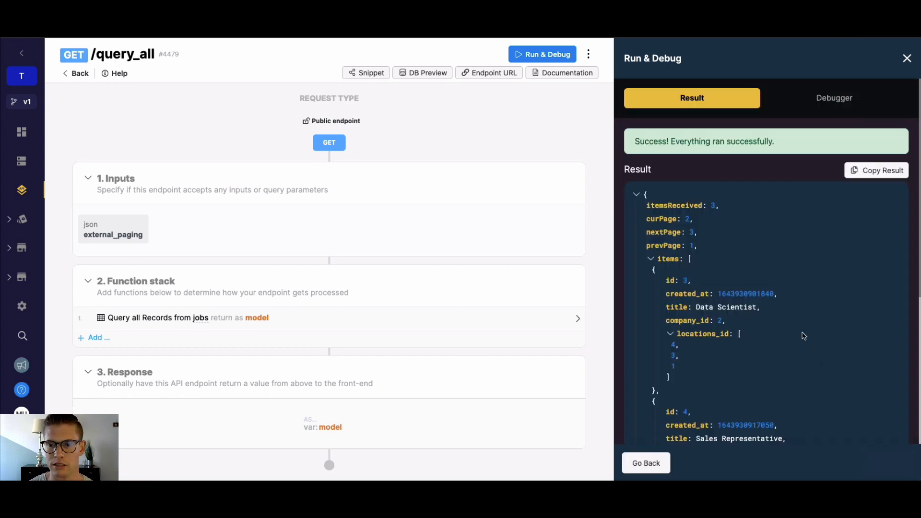
- Examine the run result's paging metadata and the returned job items
scroll(802, 320, "down", 8)
scroll(801, 318, "up", 8)
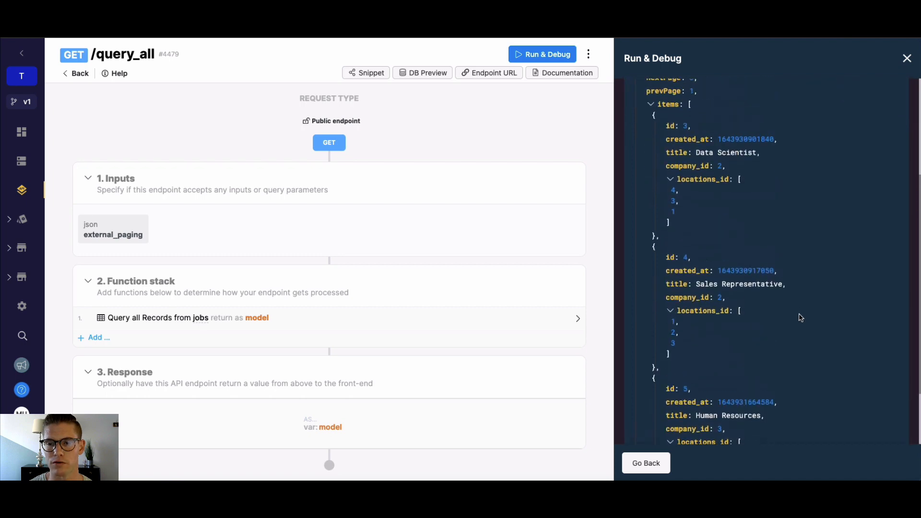
scroll(799, 318, "down", 6)
scroll(798, 318, "up", 5)
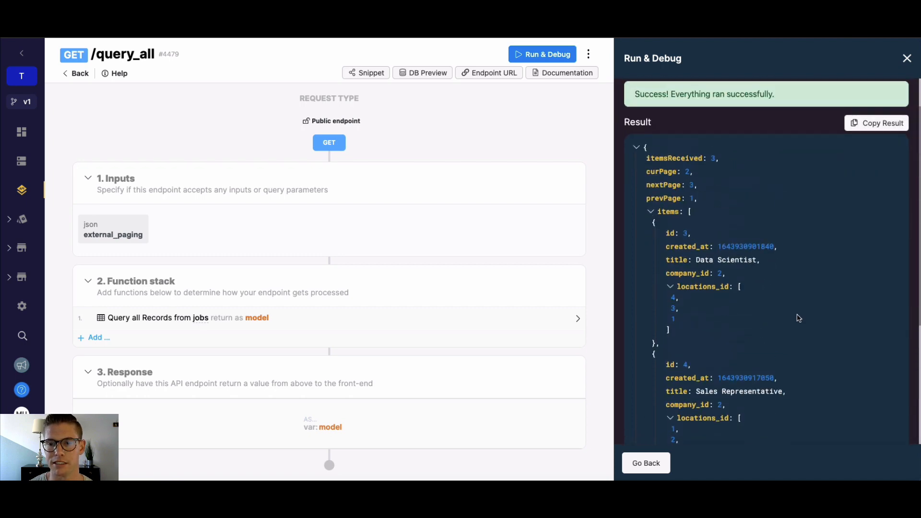
scroll(799, 318, "down", 5)
scroll(799, 318, "up", 3)
scroll(798, 318, "down", 1)
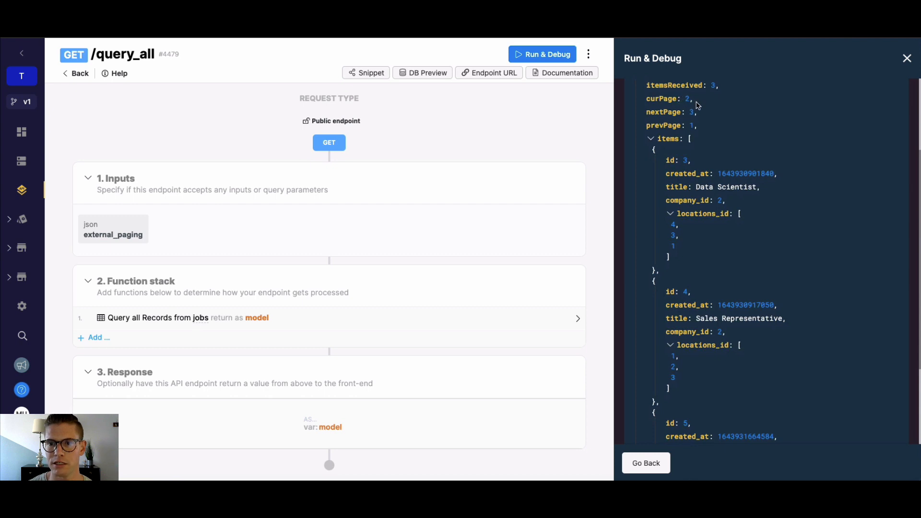
scroll(744, 192, "down", 1)
scroll(744, 192, "down", 5)
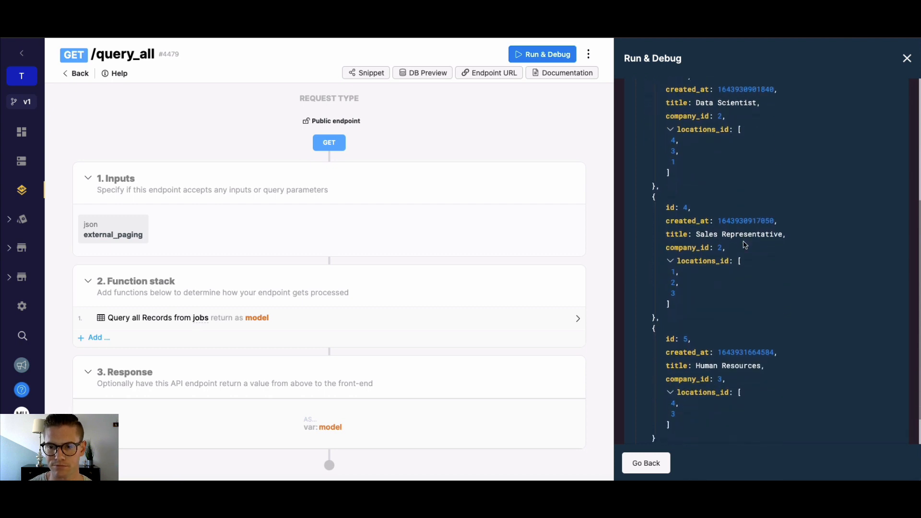
scroll(744, 246, "up", 10)
scroll(710, 261, "down", 5)
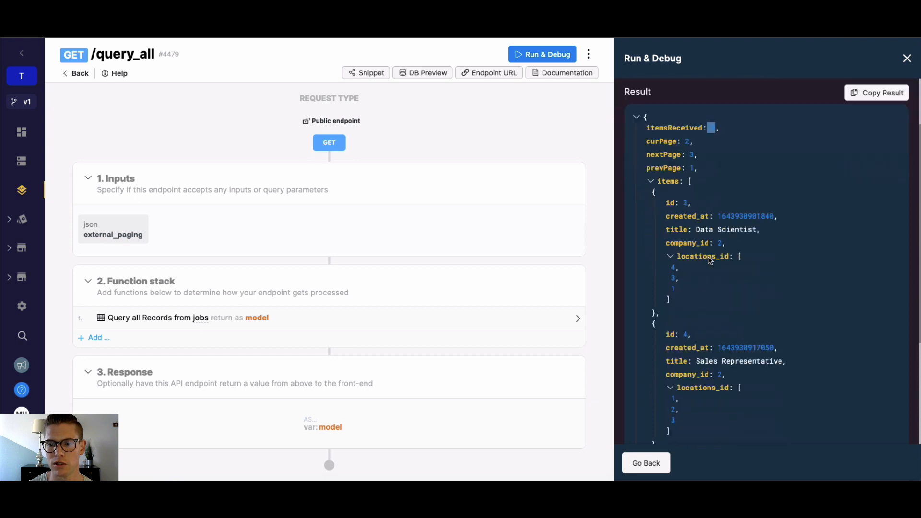
scroll(719, 285, "up", 2)
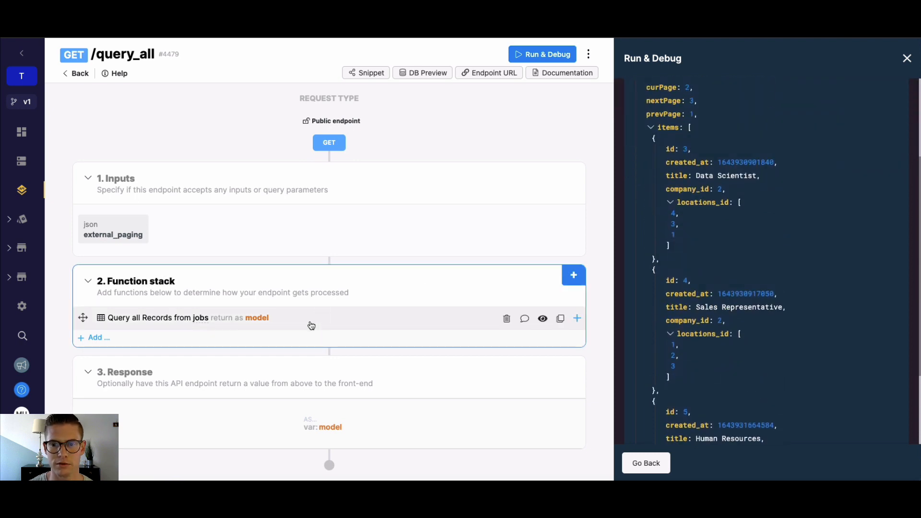
- Rerun the endpoint with the external_paging page value set to 1 and review the returned jobs
left_click(315, 321)
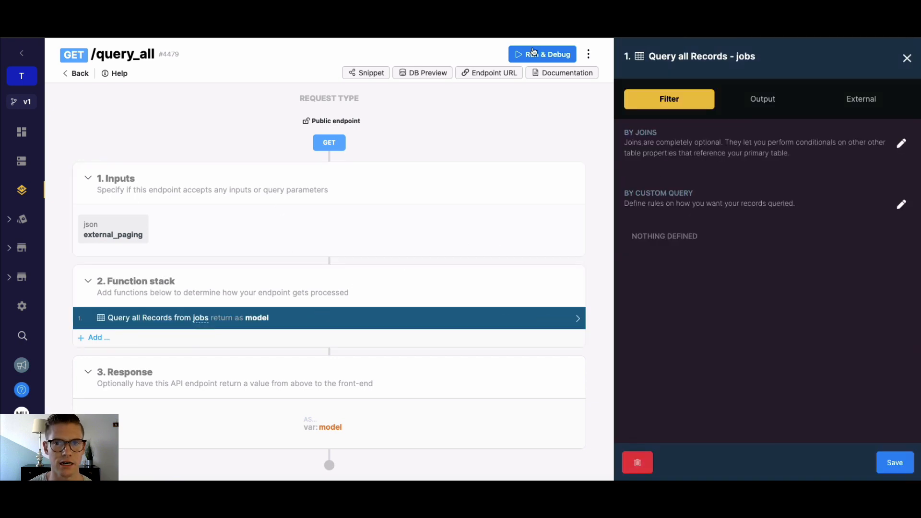
left_click(543, 55)
left_click(691, 218)
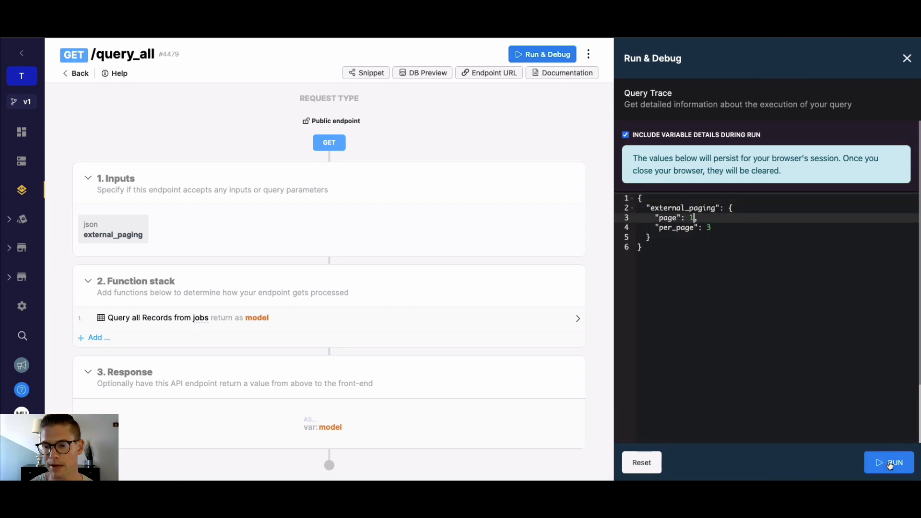
left_click(889, 462)
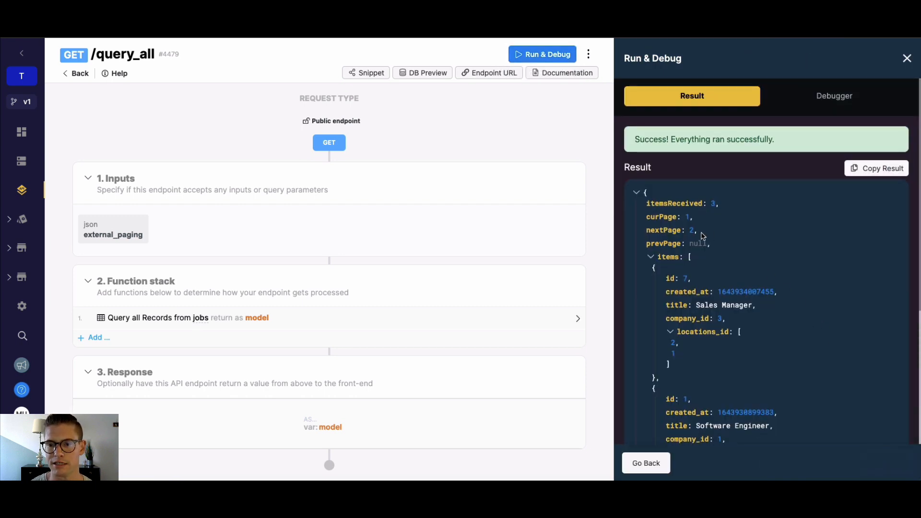
scroll(700, 236, "down", 5)
scroll(735, 289, "up", 6)
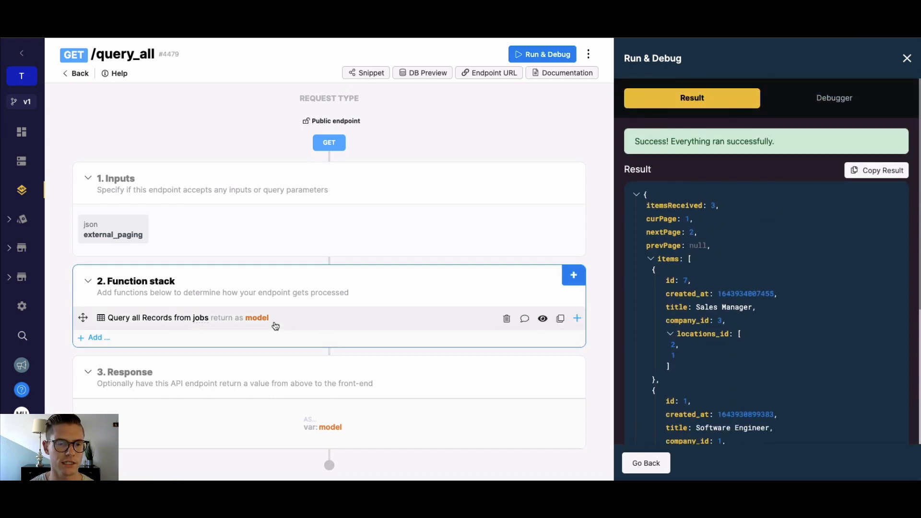
- Check the jobs query's external paging configuration and delete the external_paging input from the endpoint
left_click(303, 320)
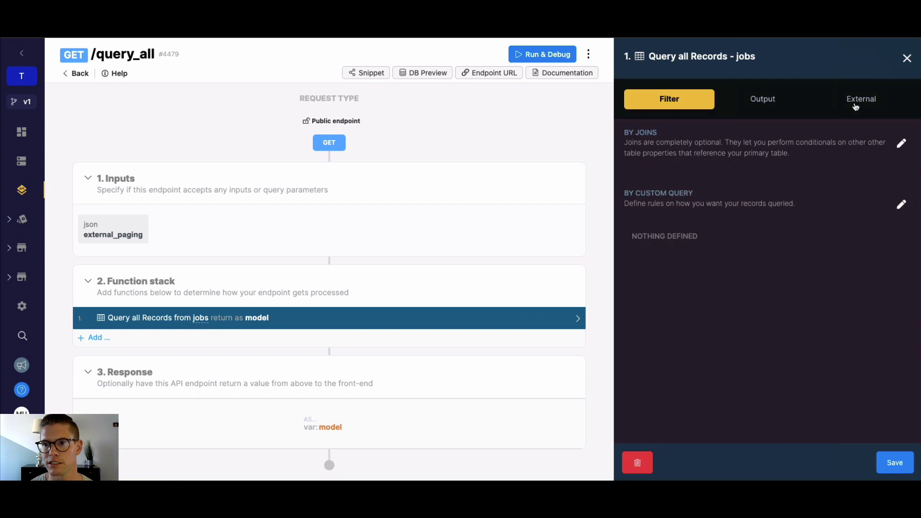
left_click(856, 103)
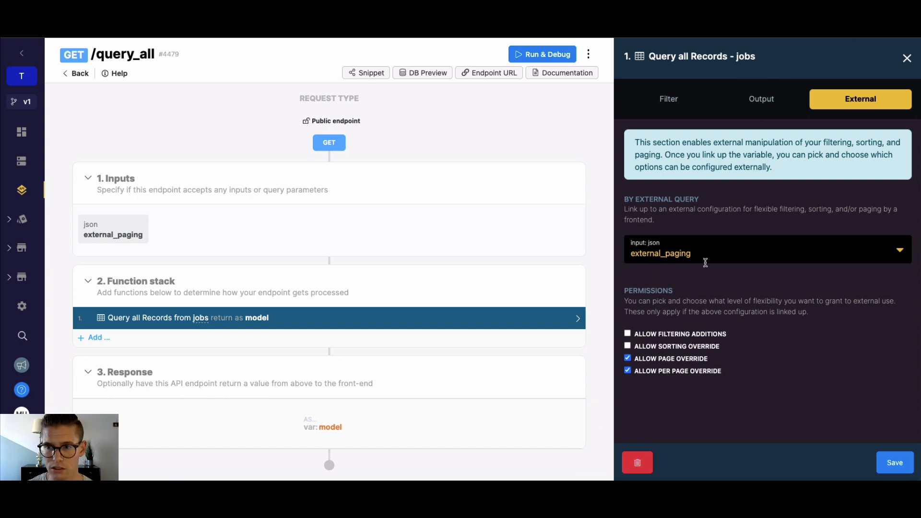
left_click(121, 231)
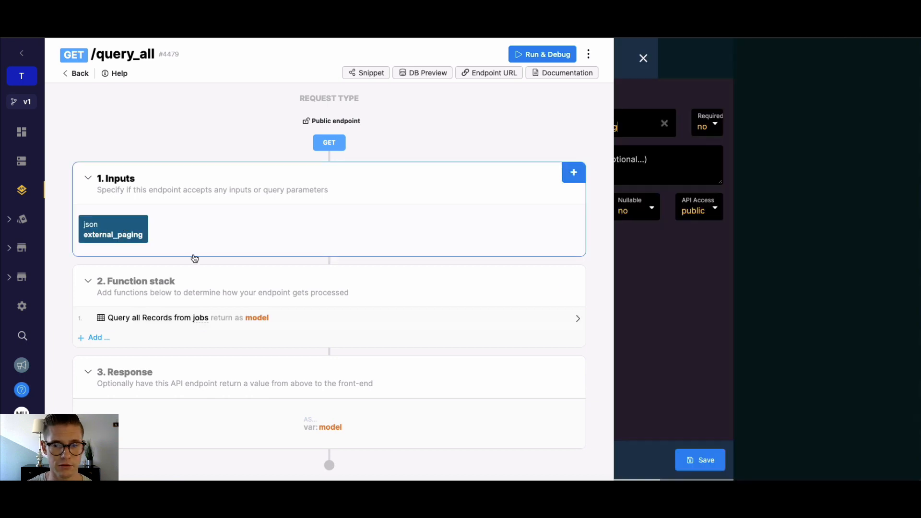
left_click(636, 461)
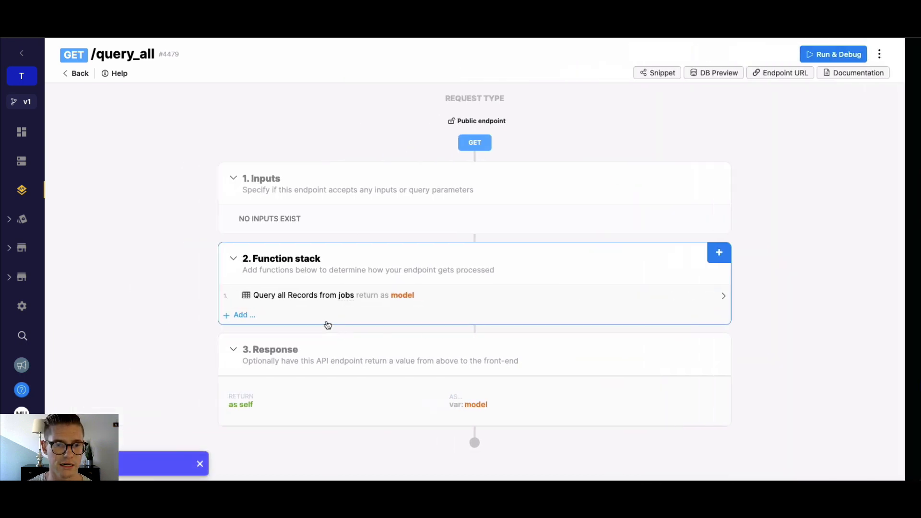
- Disable paging in the jobs query's return configuration and save the query
left_click(360, 297)
left_click(763, 100)
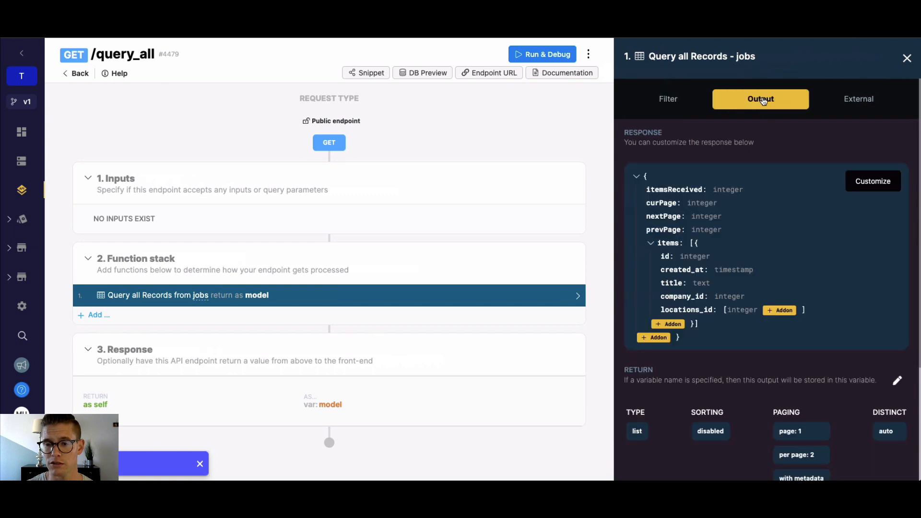
scroll(759, 269, "down", 3)
scroll(745, 299, "up", 3)
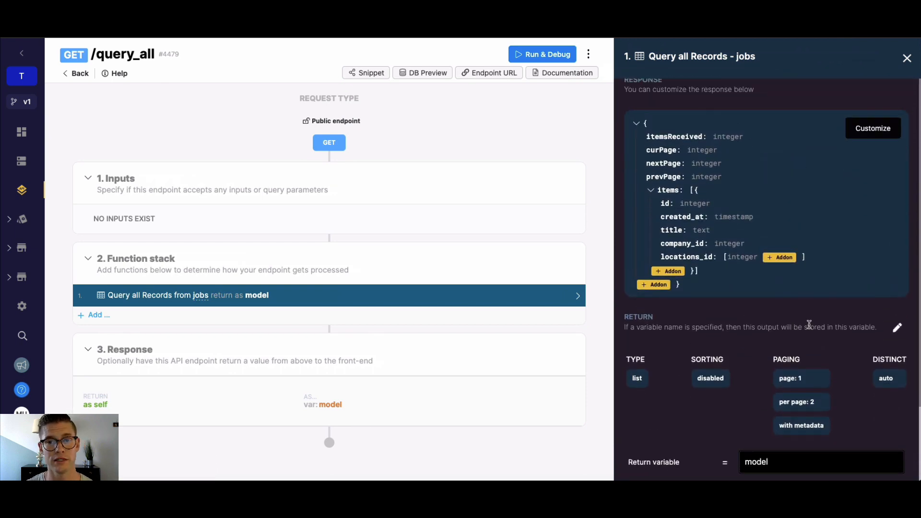
left_click(896, 327)
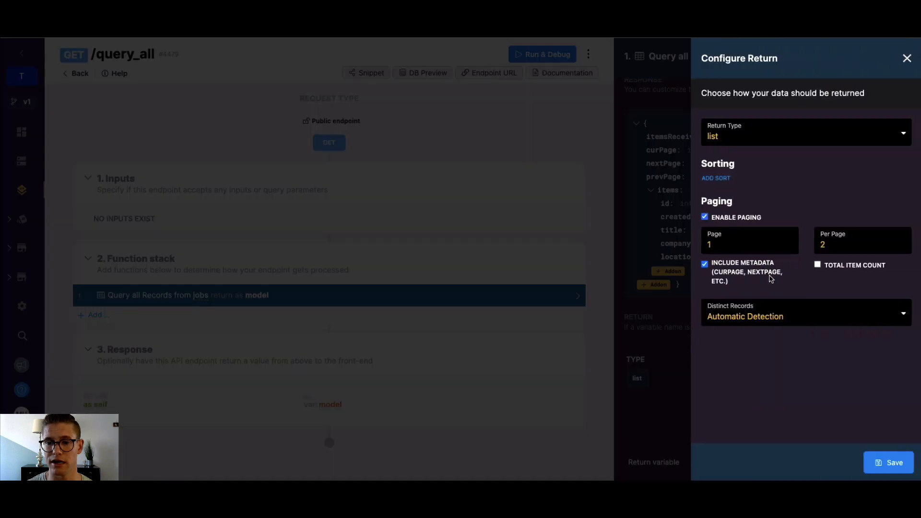
left_click(906, 59)
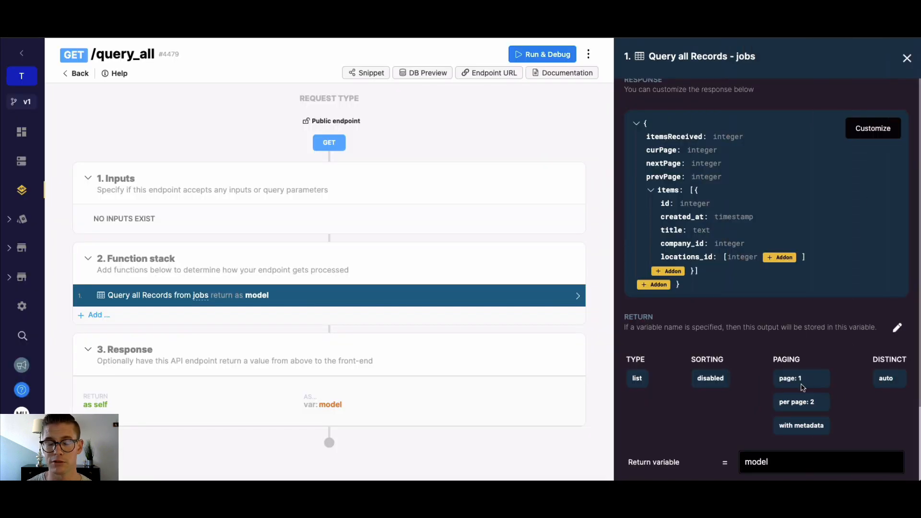
left_click(893, 332)
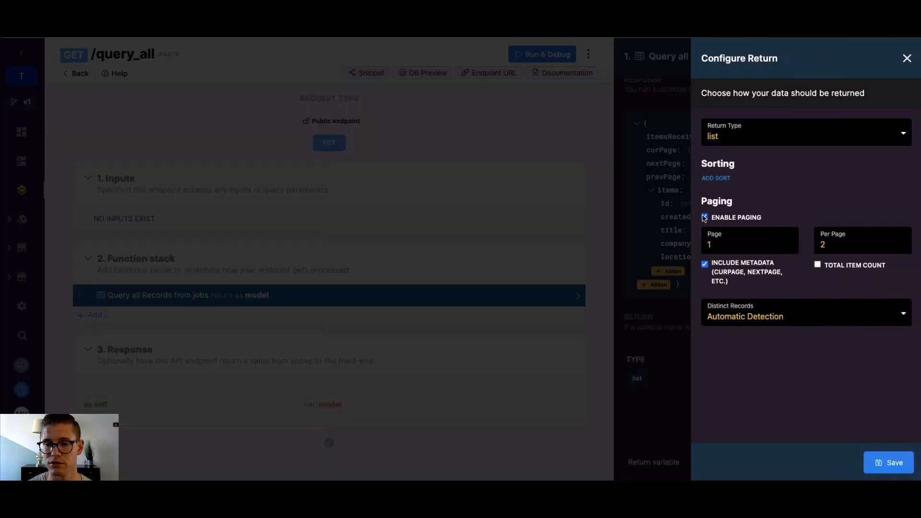
left_click(704, 217)
left_click(891, 464)
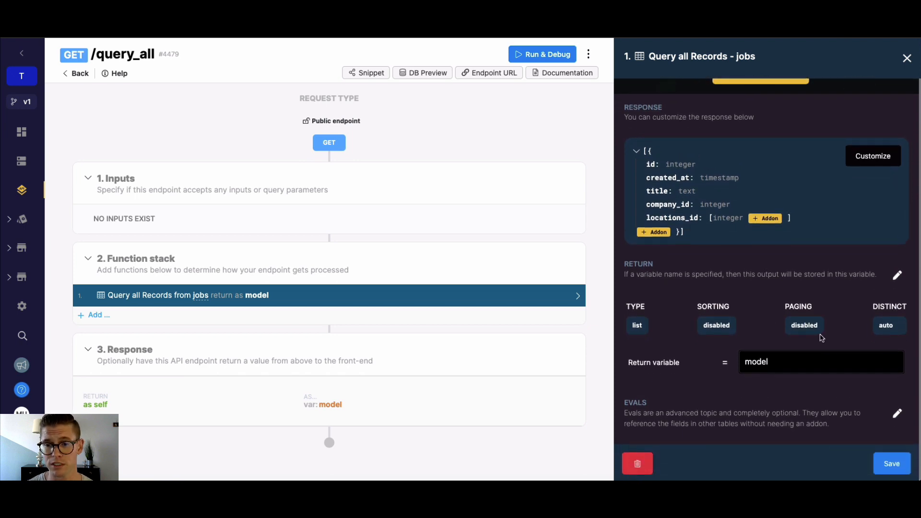
left_click(891, 466)
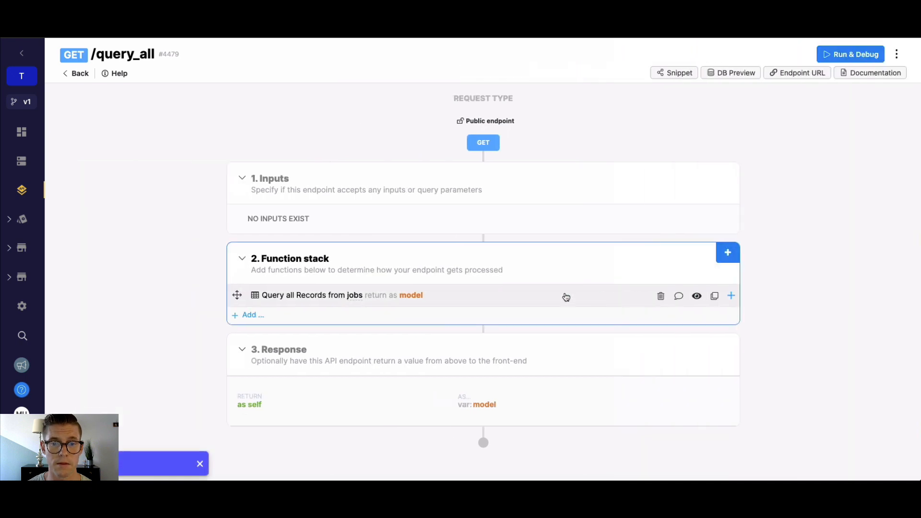
- Start a join on the jobs query with the company table, keeping the join type inner
left_click(579, 304)
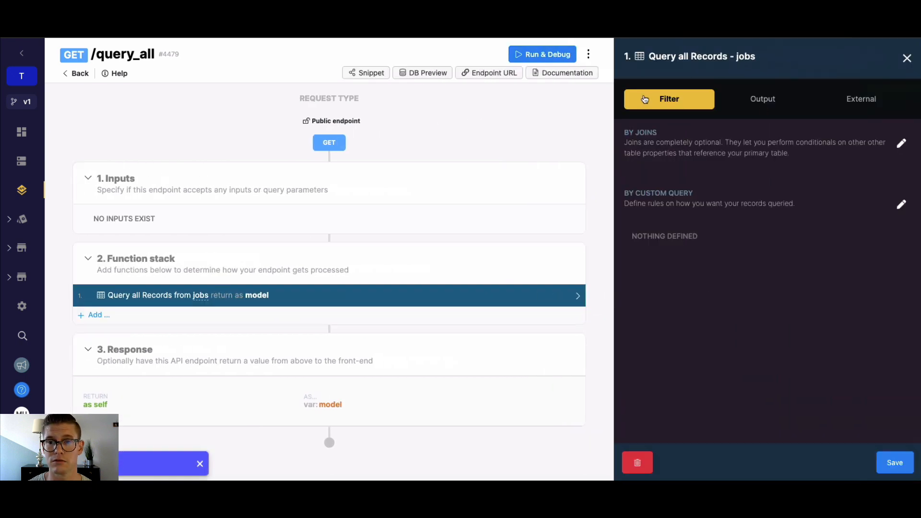
left_click(901, 144)
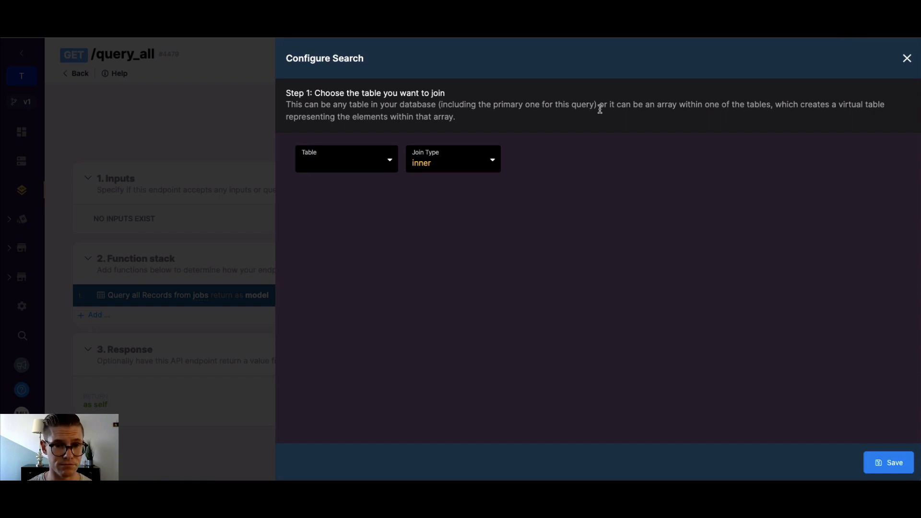
left_click(376, 161)
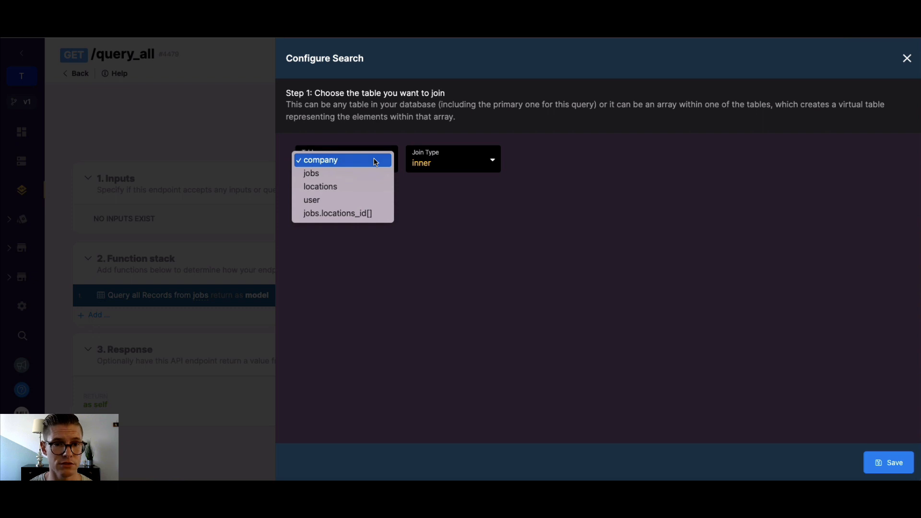
left_click(354, 161)
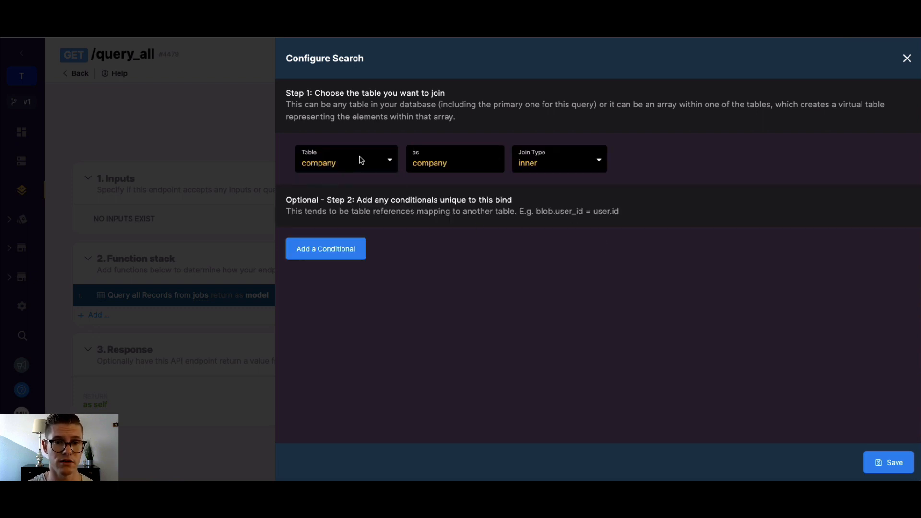
left_click(584, 171)
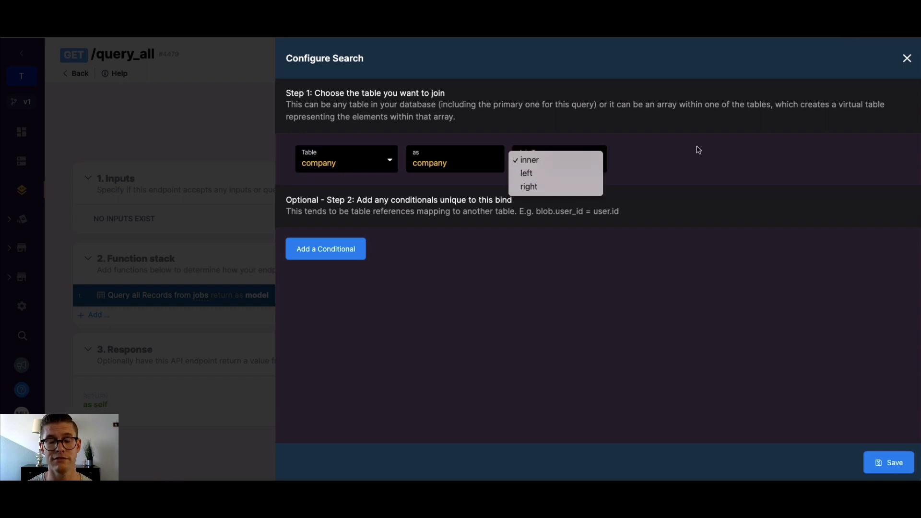
left_click(722, 180)
- Add a join condition where jobs.company_id = company.id
left_click(318, 254)
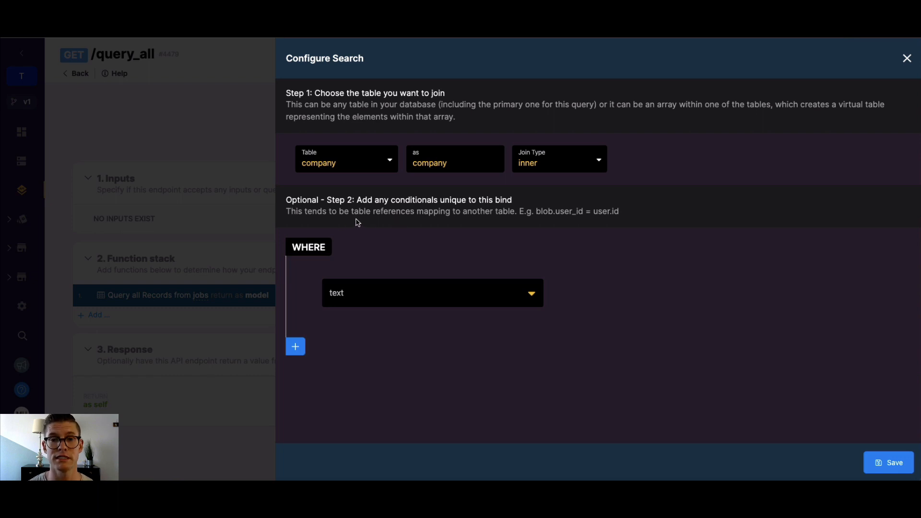
left_click(444, 295)
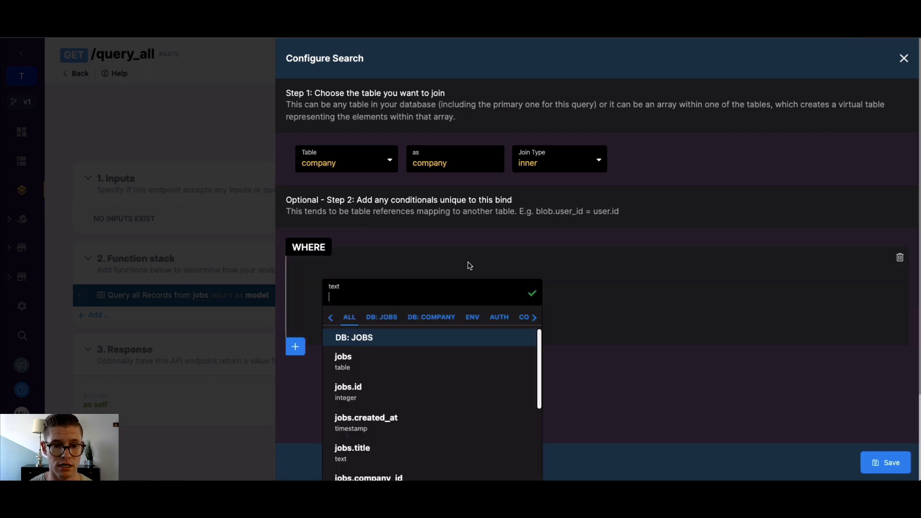
scroll(379, 374, "down", 2)
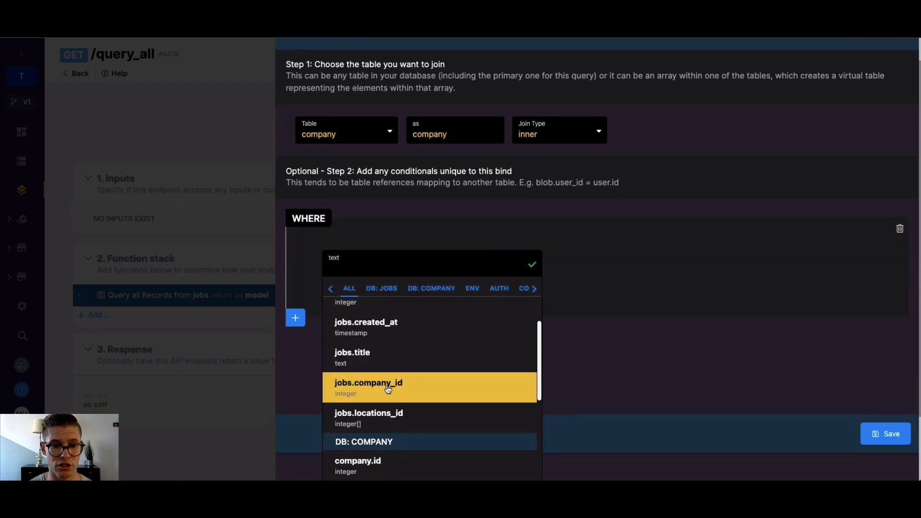
left_click(385, 384)
left_click(767, 305)
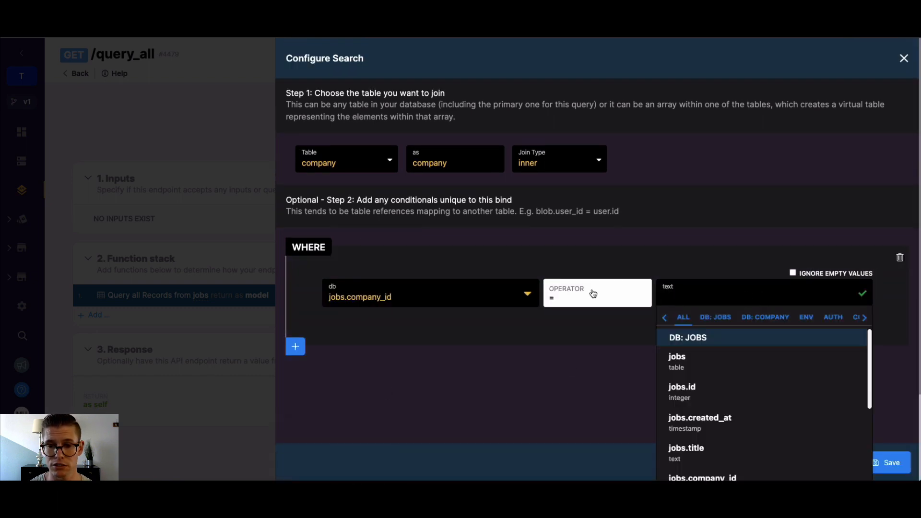
scroll(603, 294, "down", 2)
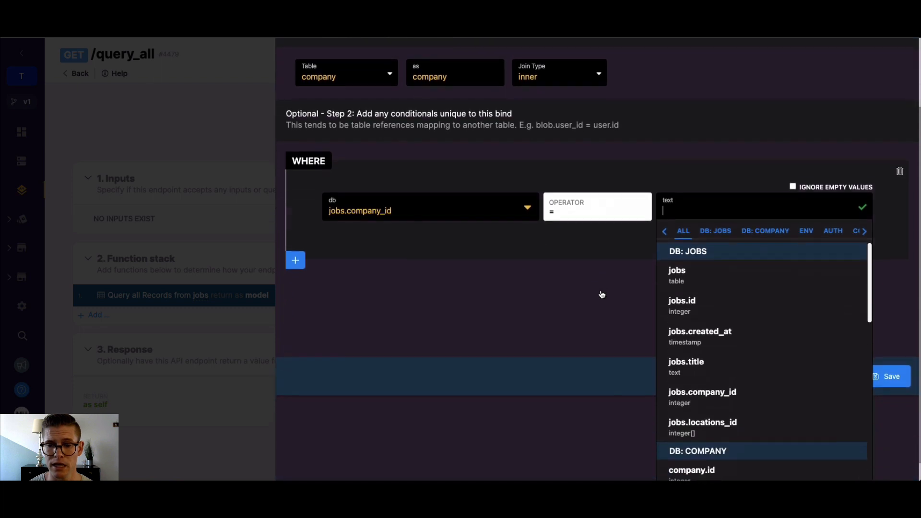
left_click(761, 232)
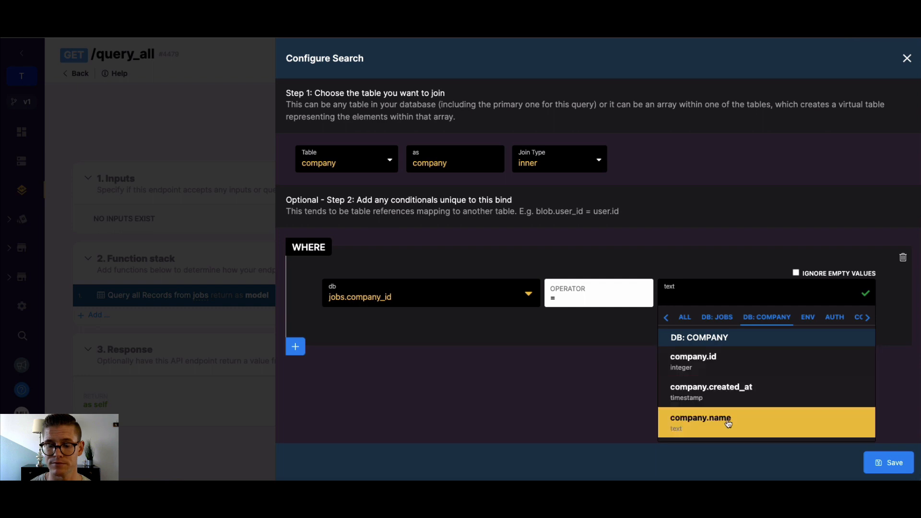
left_click(701, 363)
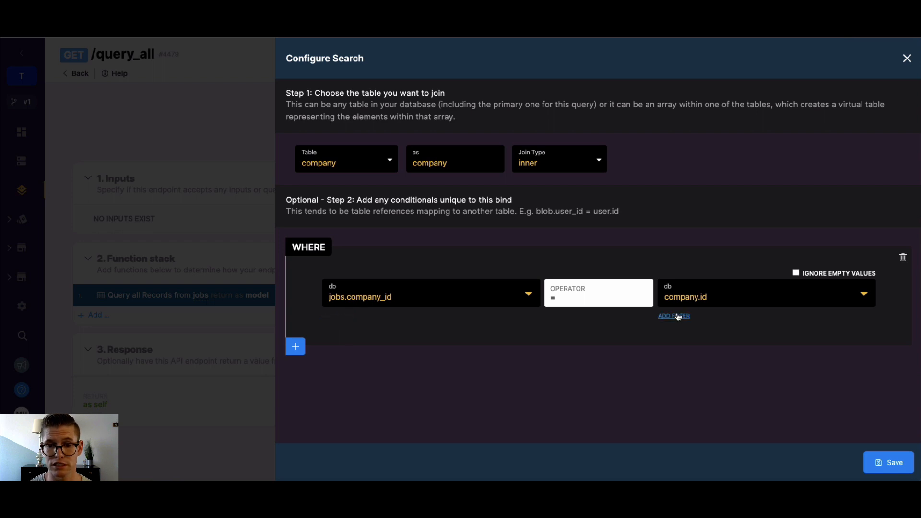
- Examine the comparison operators available for the join condition and the AND/OR options for adding further conditions
left_click(608, 298)
scroll(602, 366, "down", 3)
scroll(607, 347, "up", 2)
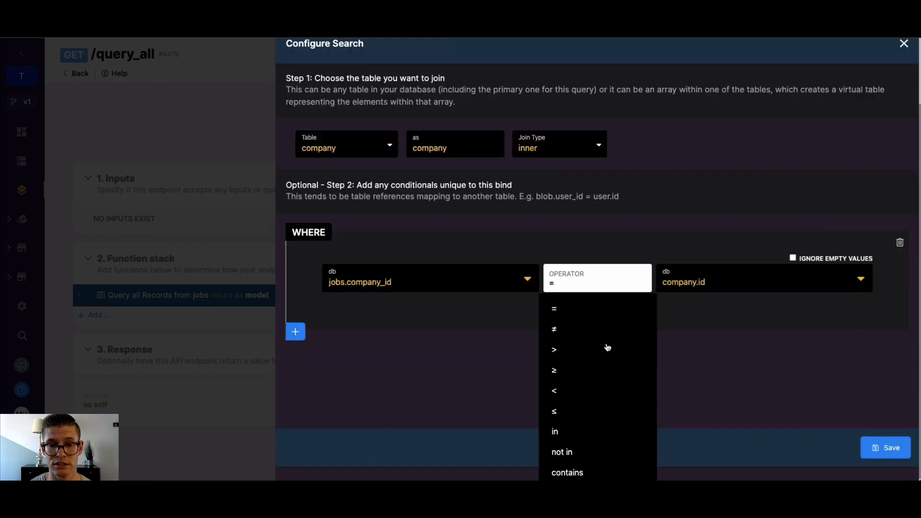
scroll(606, 343, "down", 2)
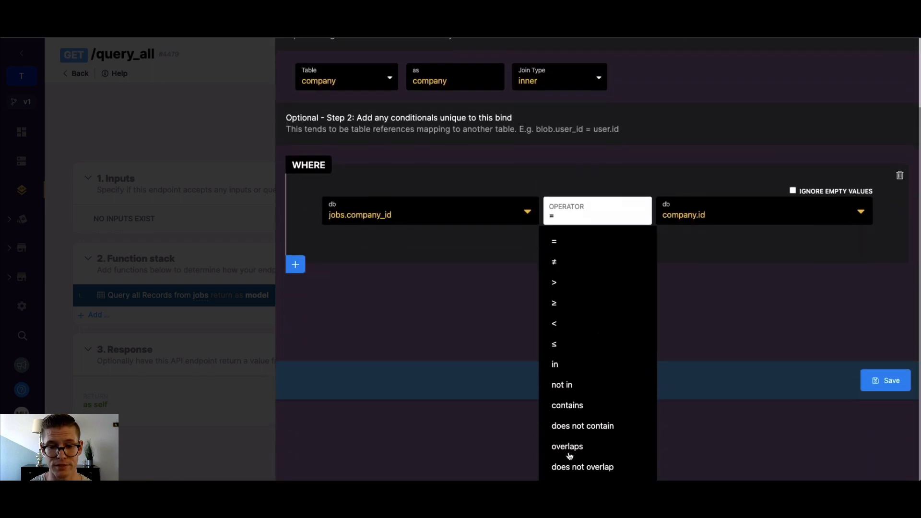
scroll(688, 353, "up", 3)
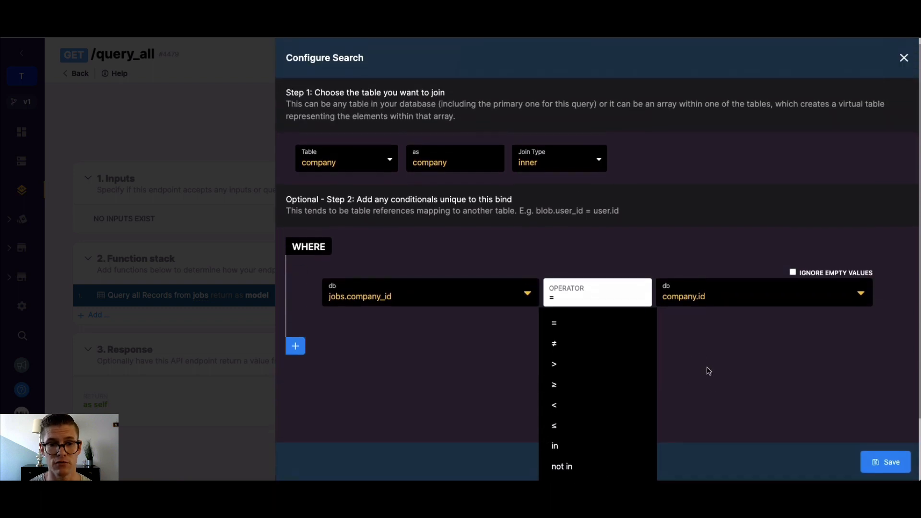
left_click(711, 389)
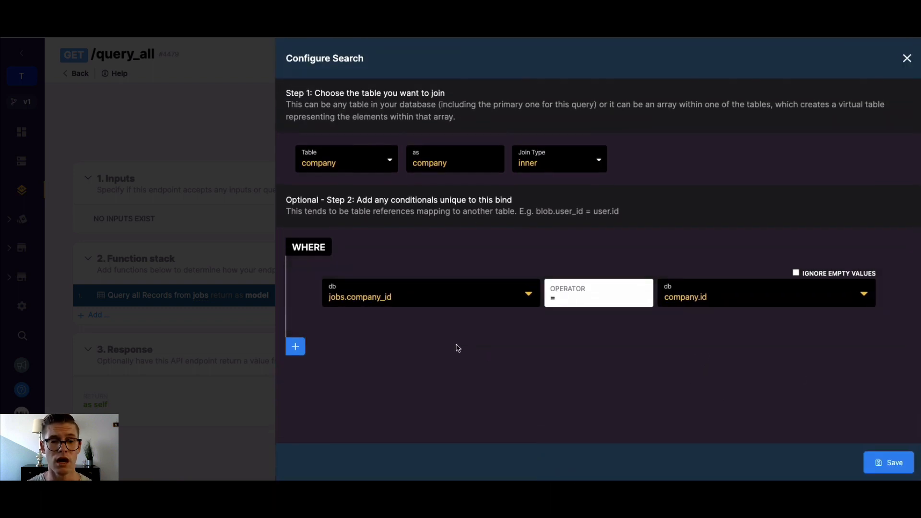
left_click(295, 347)
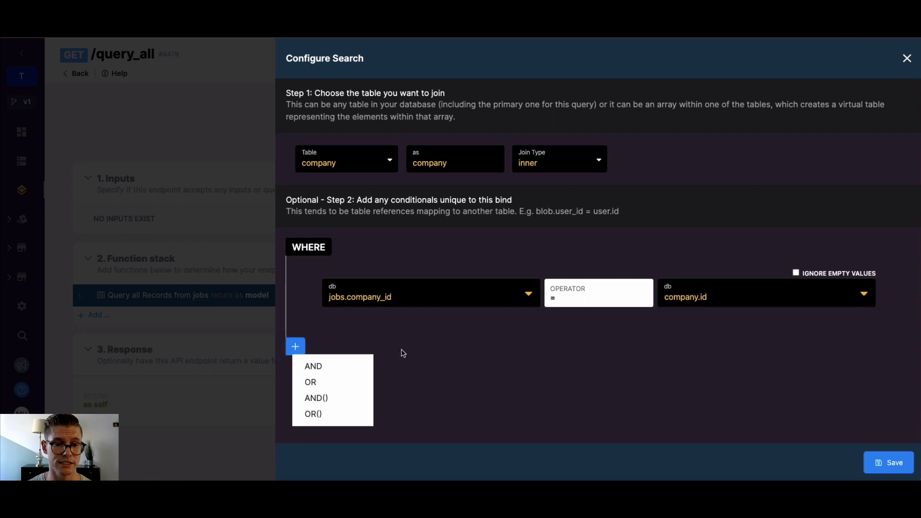
left_click(600, 390)
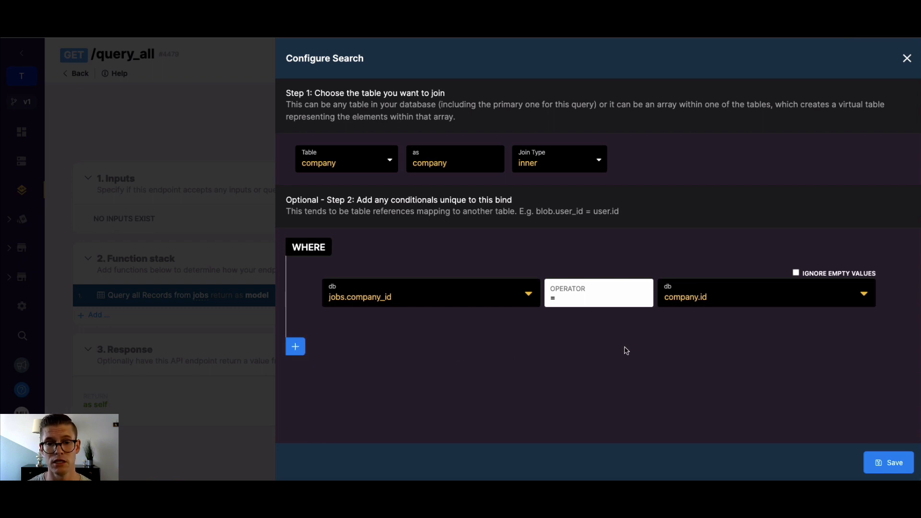
- Save the company join and the updated jobs query
left_click(909, 472)
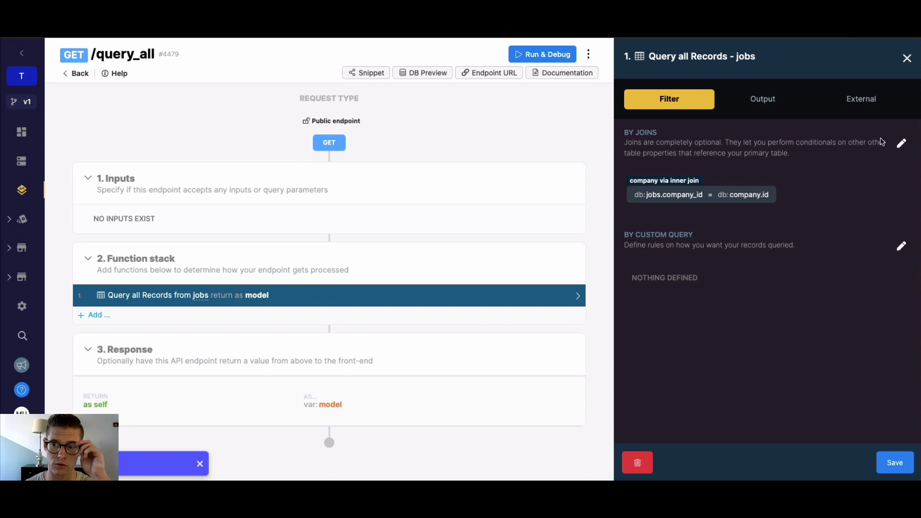
left_click(900, 145)
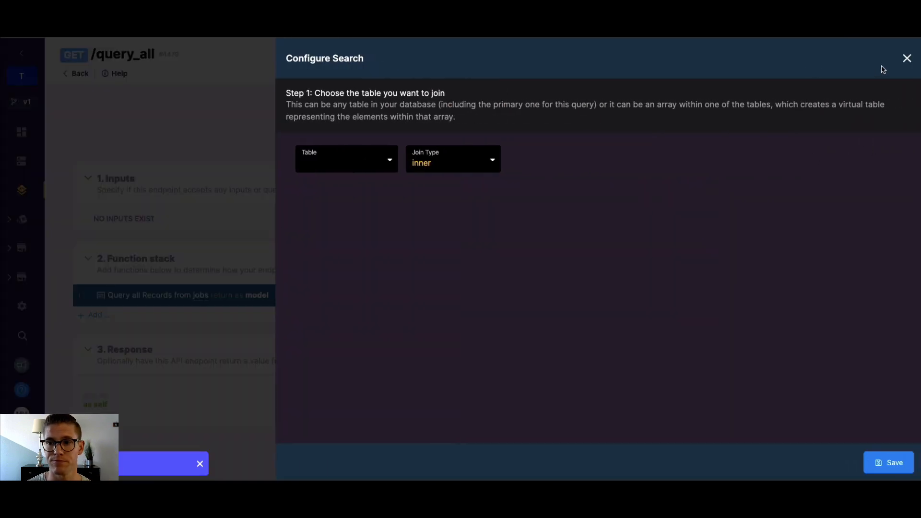
left_click(905, 59)
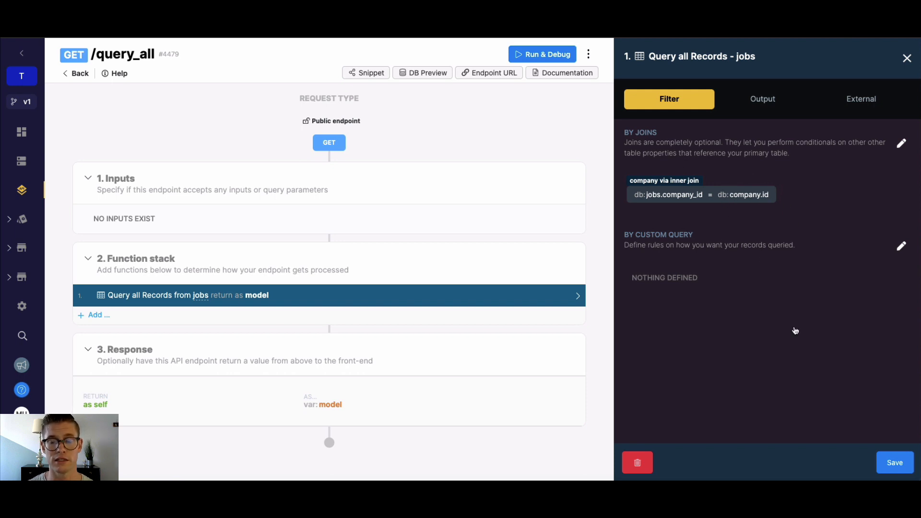
left_click(894, 463)
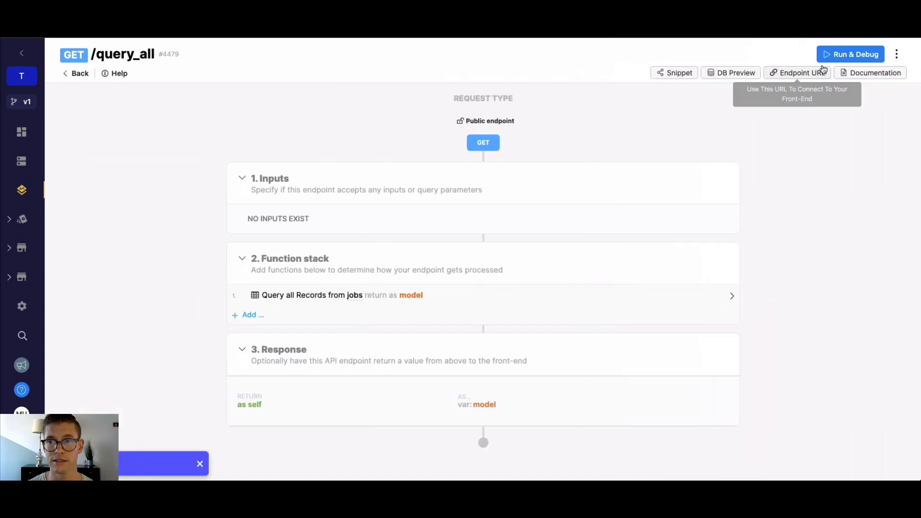
- Run the endpoint without inputs and review the returned job records
left_click(849, 54)
left_click(893, 464)
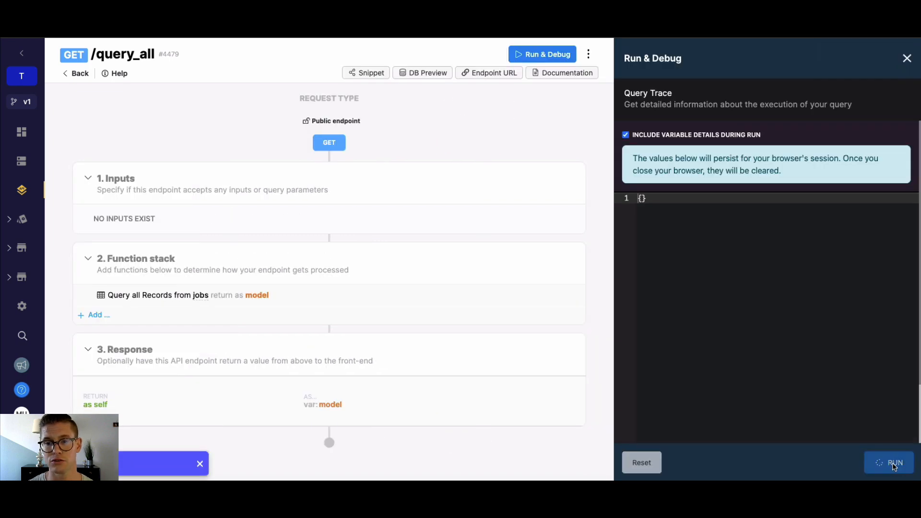
scroll(779, 301, "down", 10)
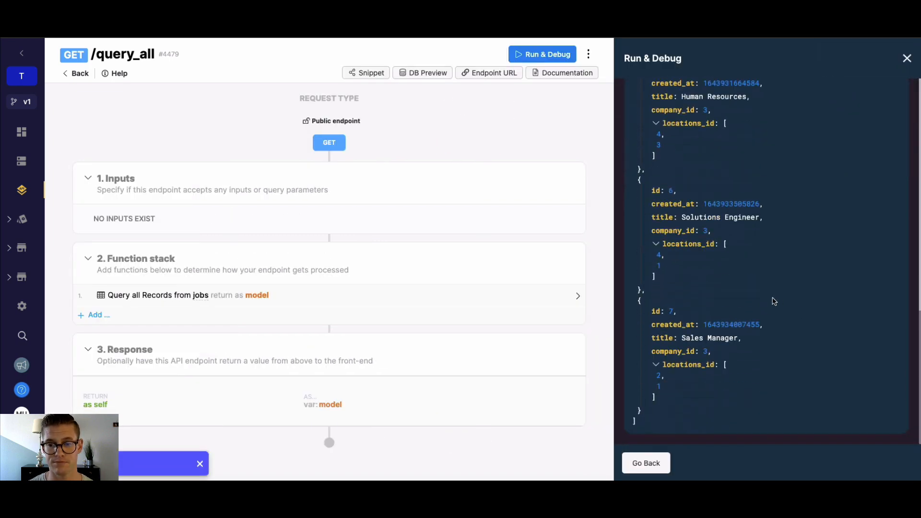
- Add a custom query conditional on the company.name field to the jobs query
scroll(774, 301, "up", 10)
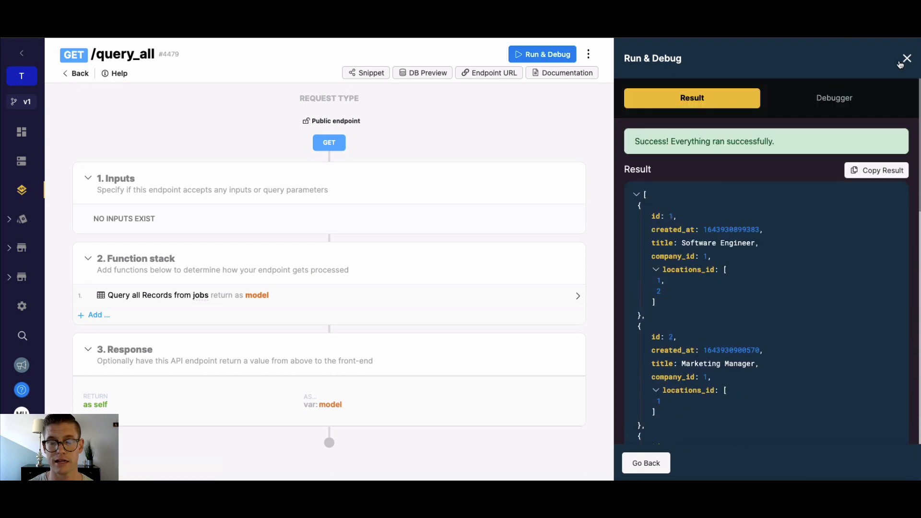
left_click(906, 59)
left_click(386, 302)
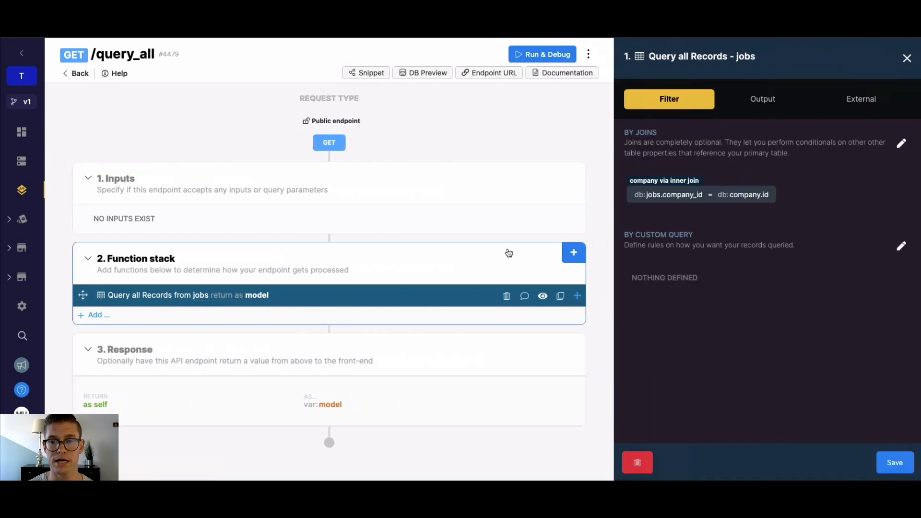
left_click(899, 248)
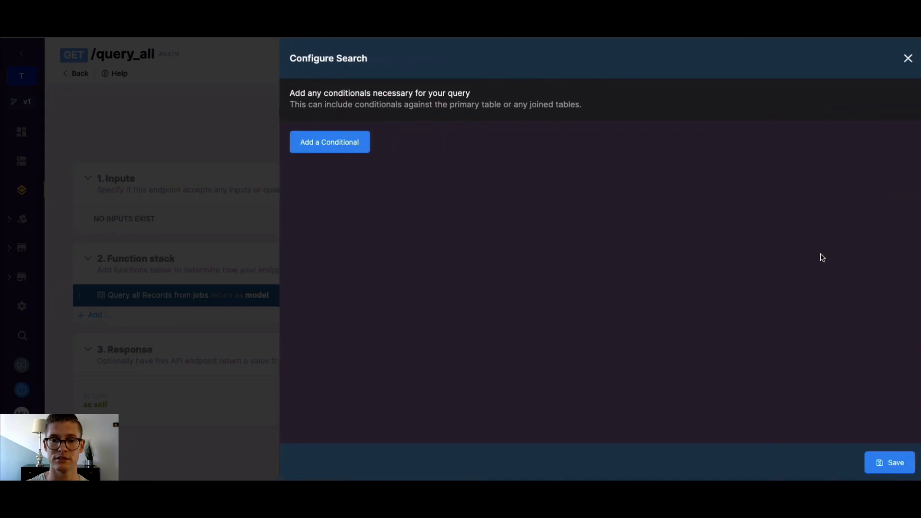
left_click(326, 146)
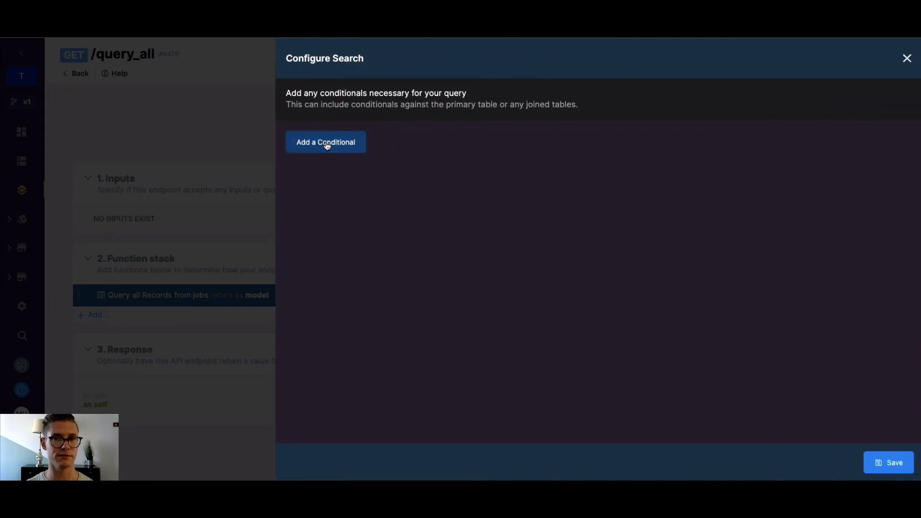
left_click(478, 185)
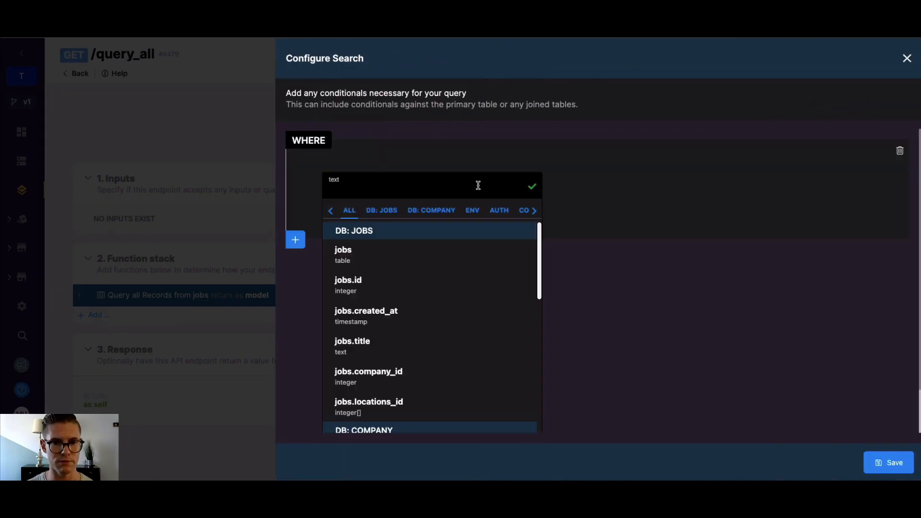
left_click(426, 211)
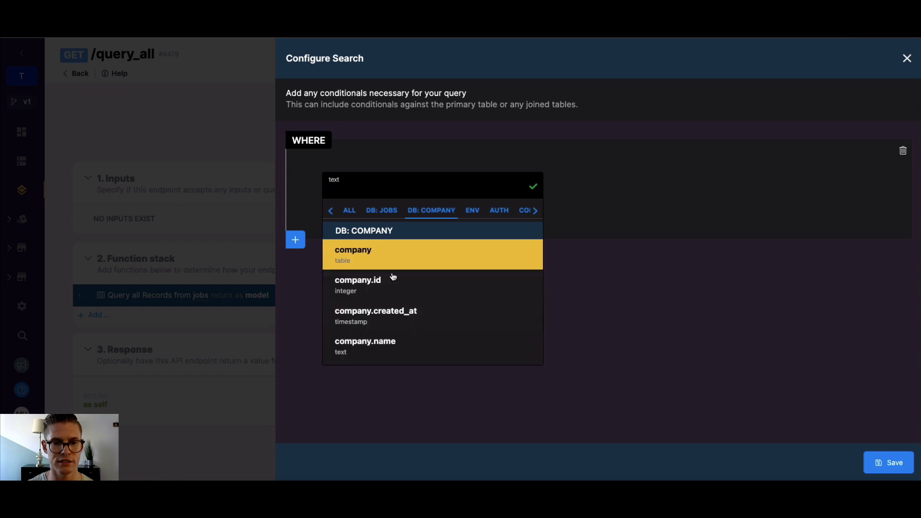
left_click(392, 355)
- Set the conditional to match the text Xano, and save the search and the jobs query
left_click(721, 189)
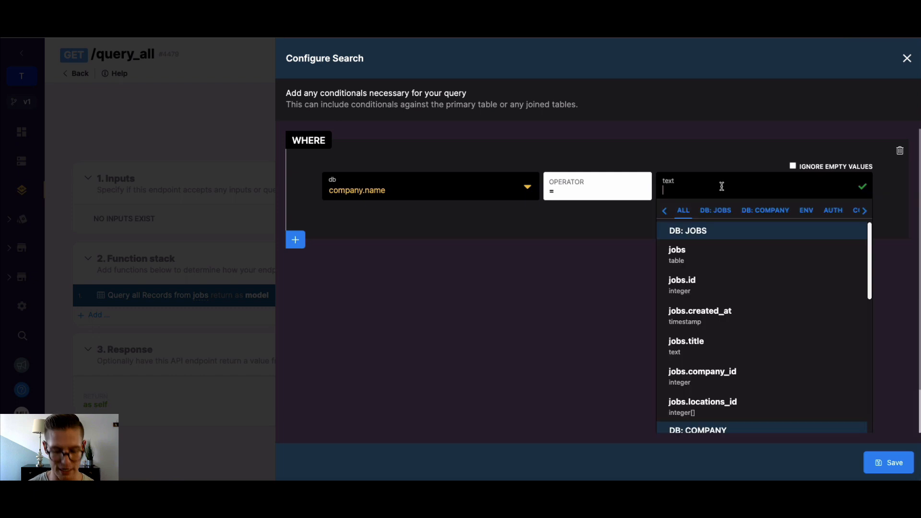
type("Xano")
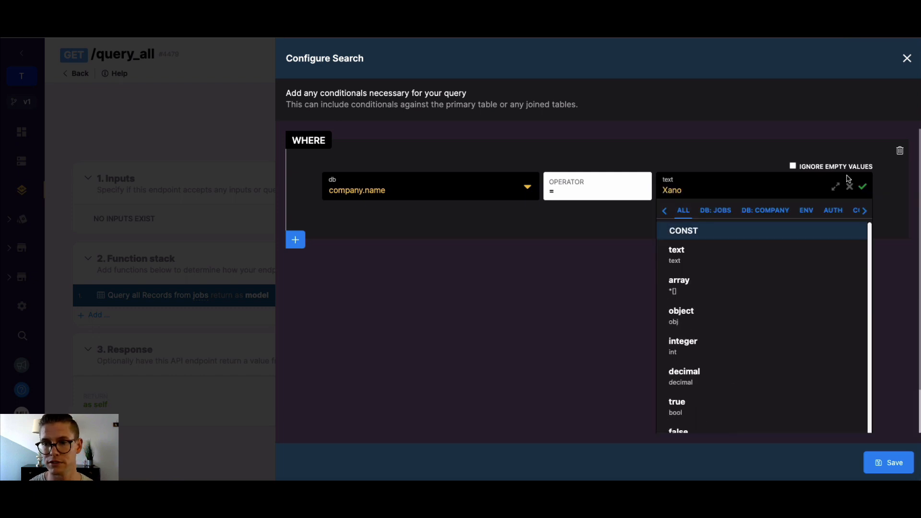
left_click(861, 186)
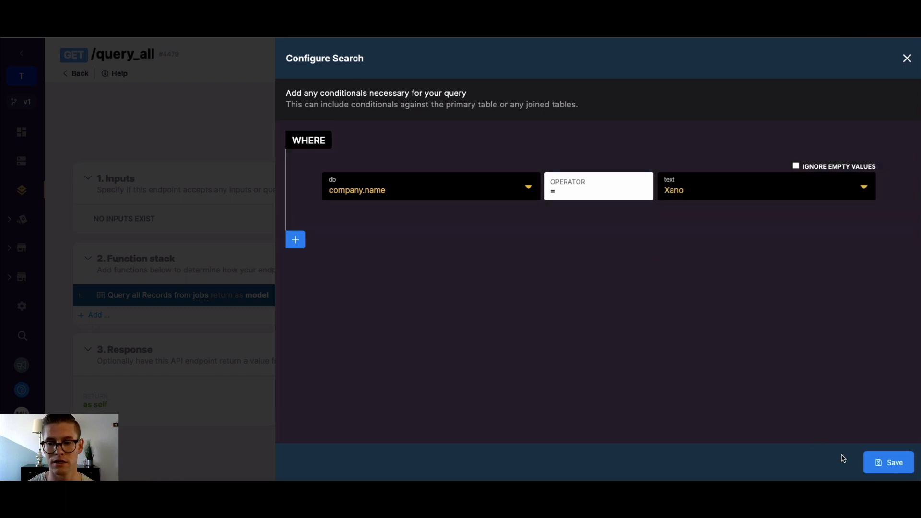
left_click(890, 462)
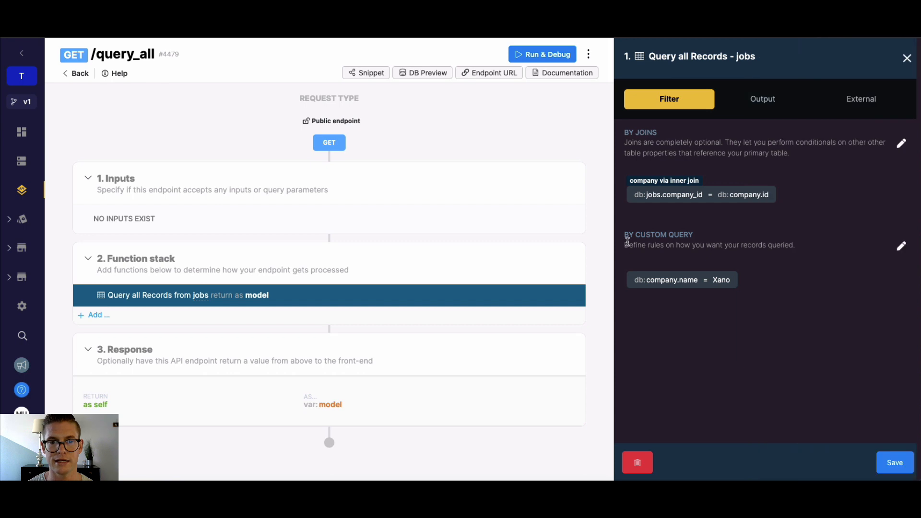
left_click(893, 462)
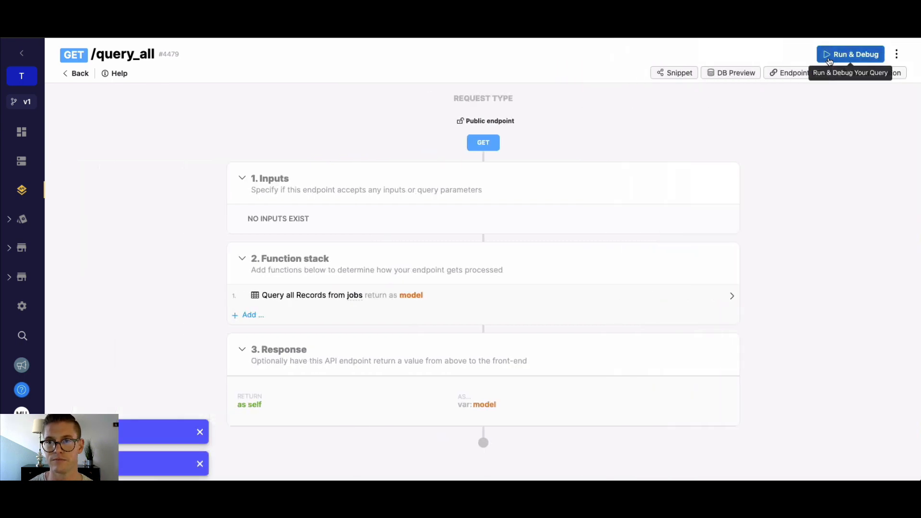
- Run the endpoint without inputs and review the job records filtered by company name
left_click(850, 54)
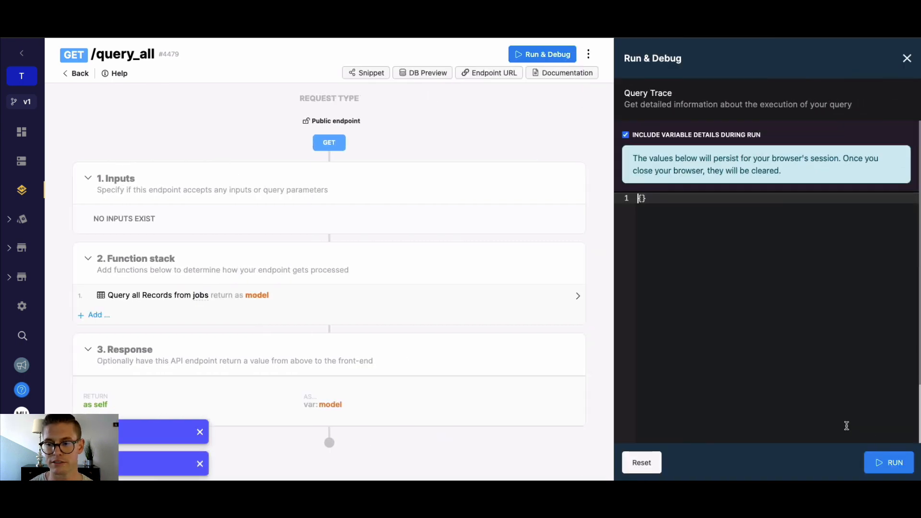
left_click(892, 462)
scroll(782, 287, "down", 1)
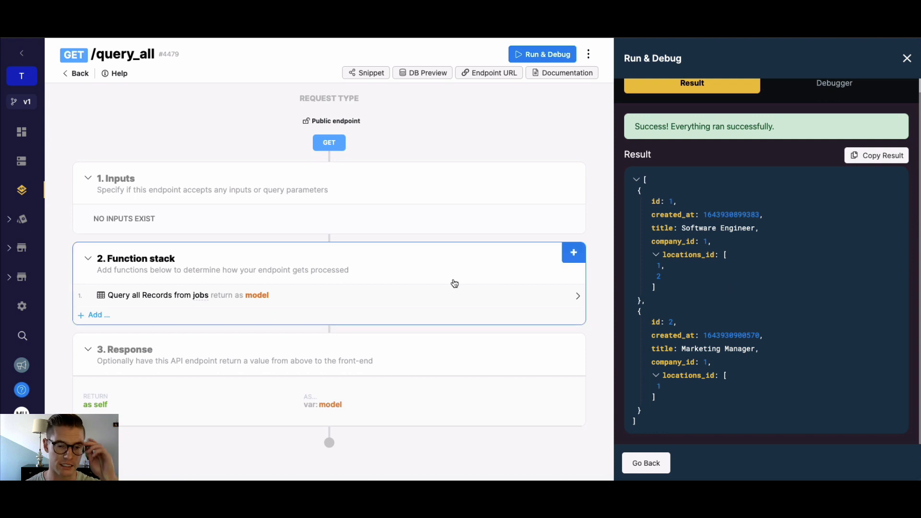
- Delete the company.name conditional from the jobs query's custom query and save the search
left_click(391, 298)
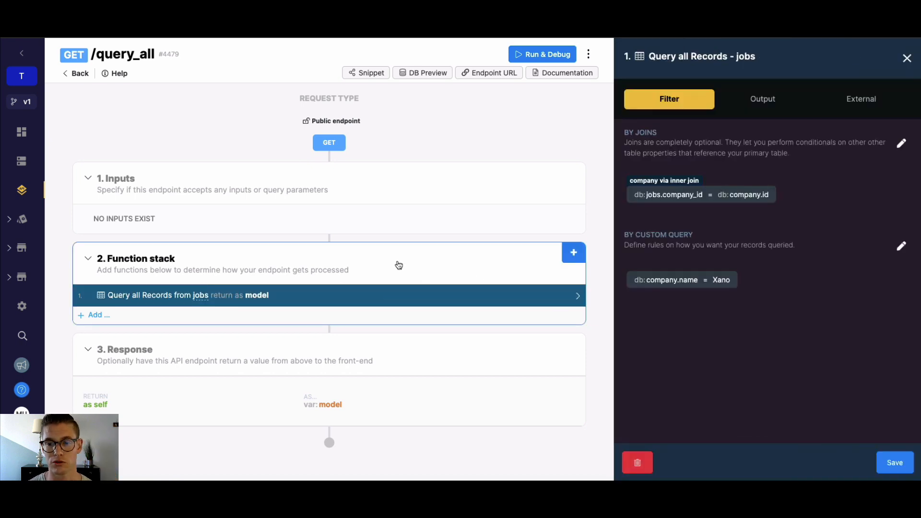
left_click(687, 285)
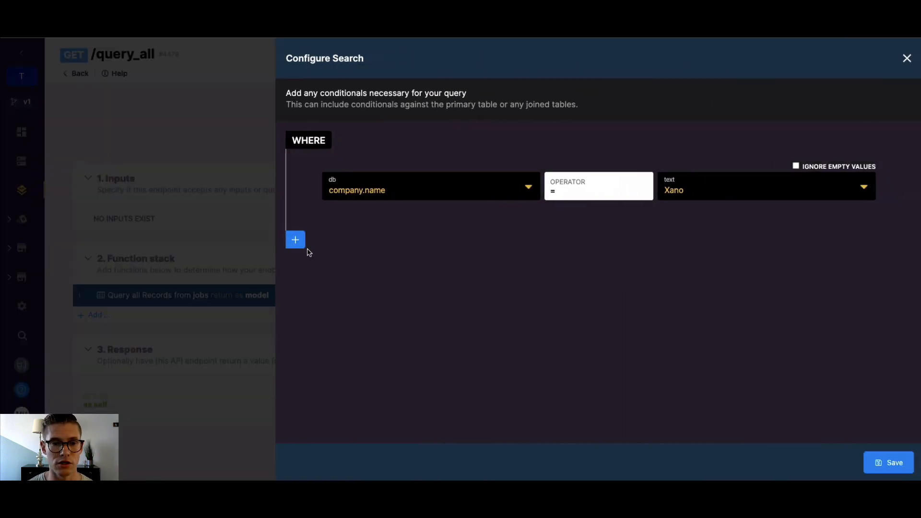
left_click(902, 151)
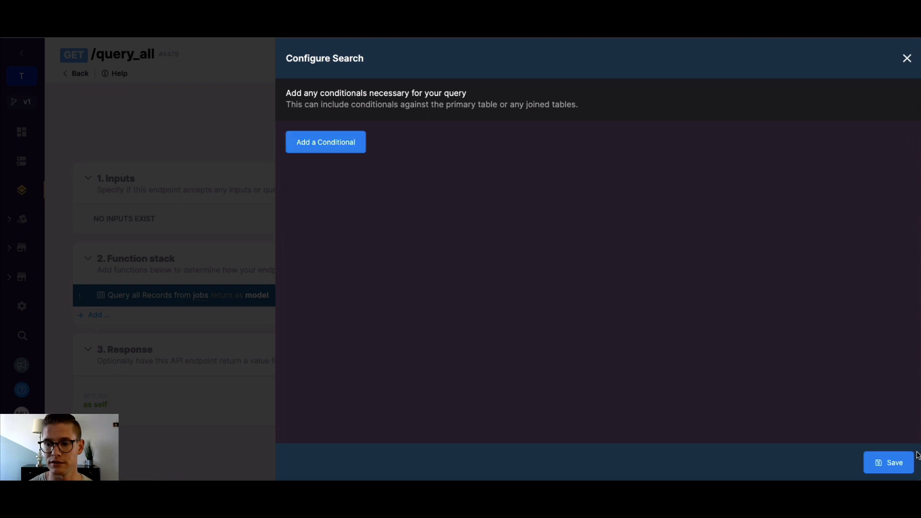
left_click(893, 462)
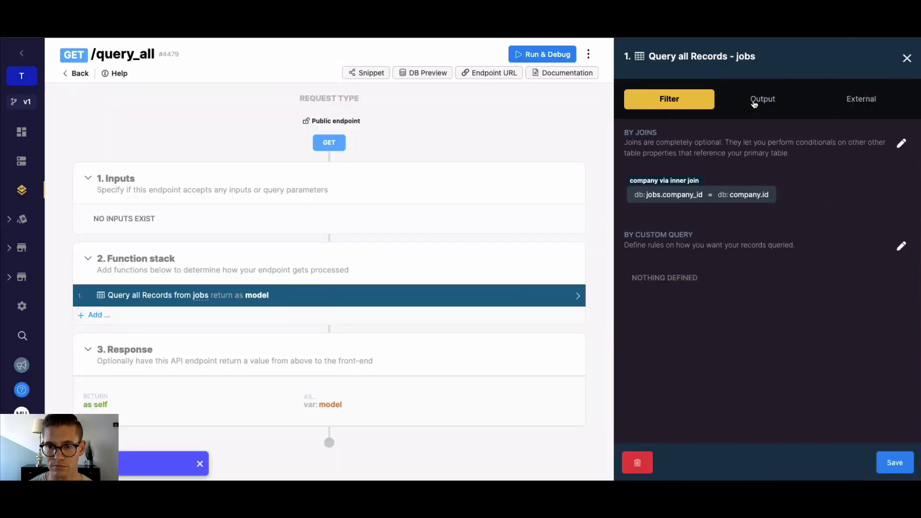
- Add an eval to the jobs query's output that references the company.name field
left_click(753, 101)
scroll(739, 235, "down", 1)
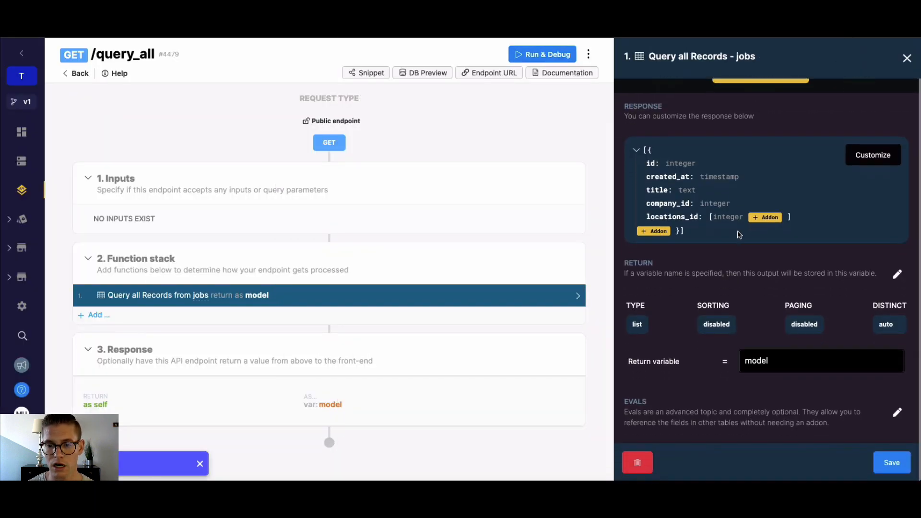
left_click(896, 411)
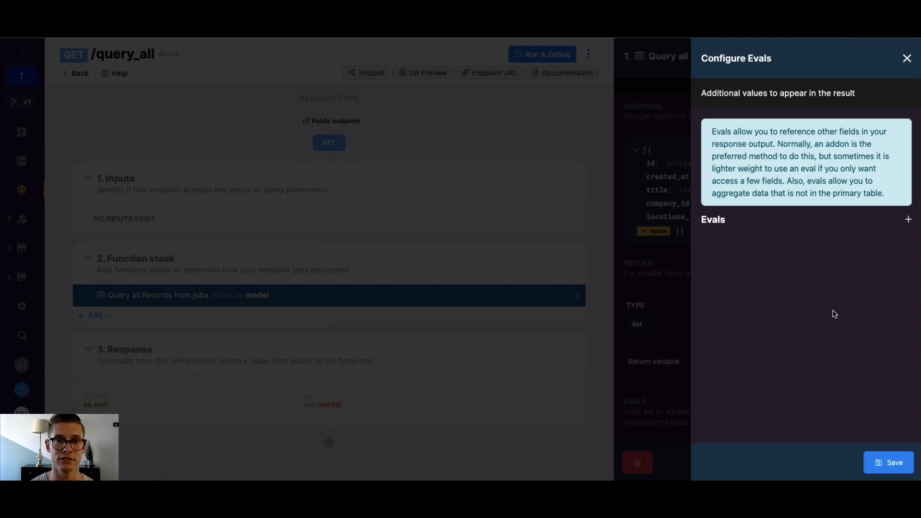
left_click(907, 220)
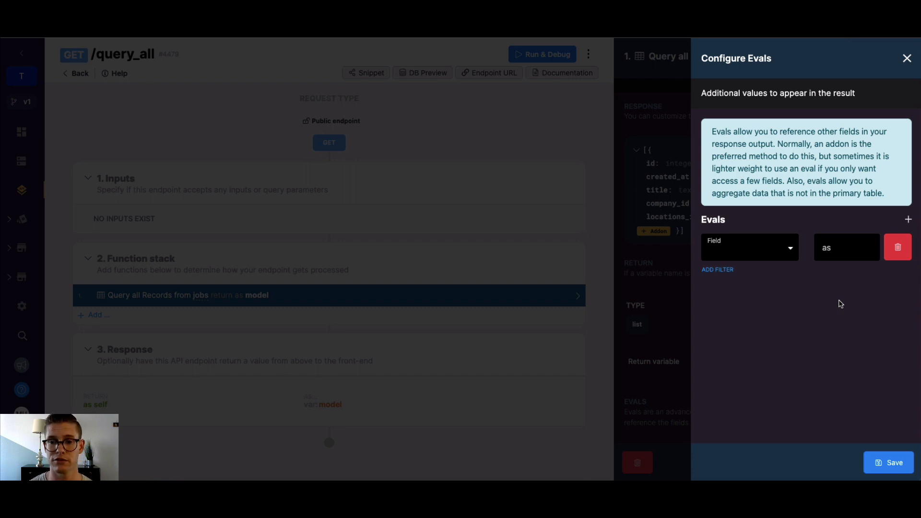
left_click(785, 255)
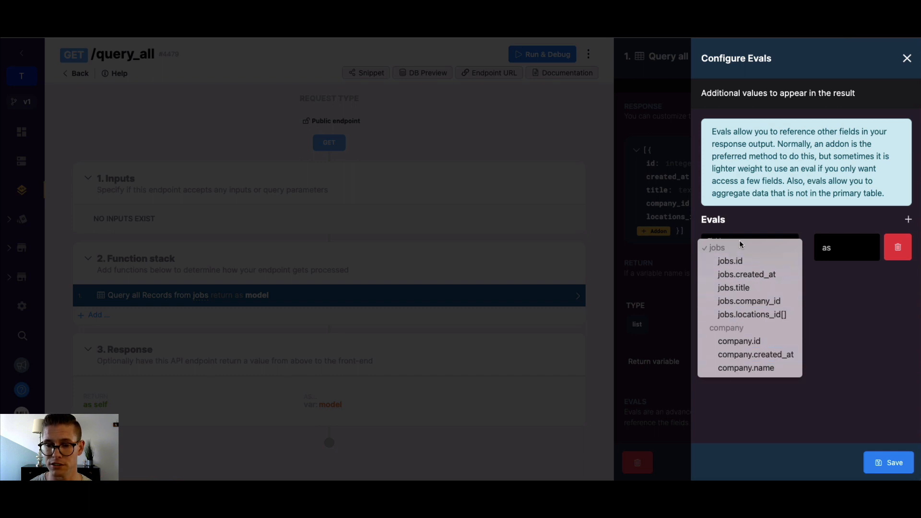
left_click(744, 374)
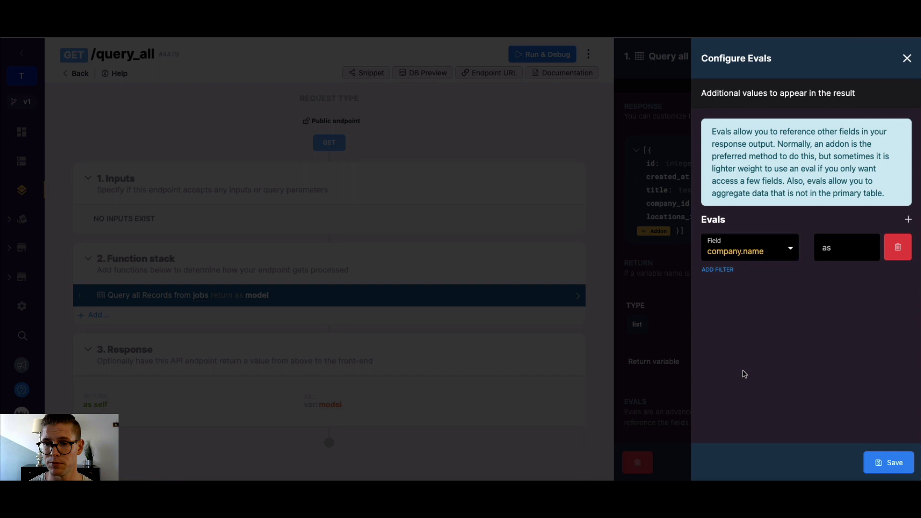
- Name the eval company_name and save the eval configuration
left_click(834, 250)
type("coma")
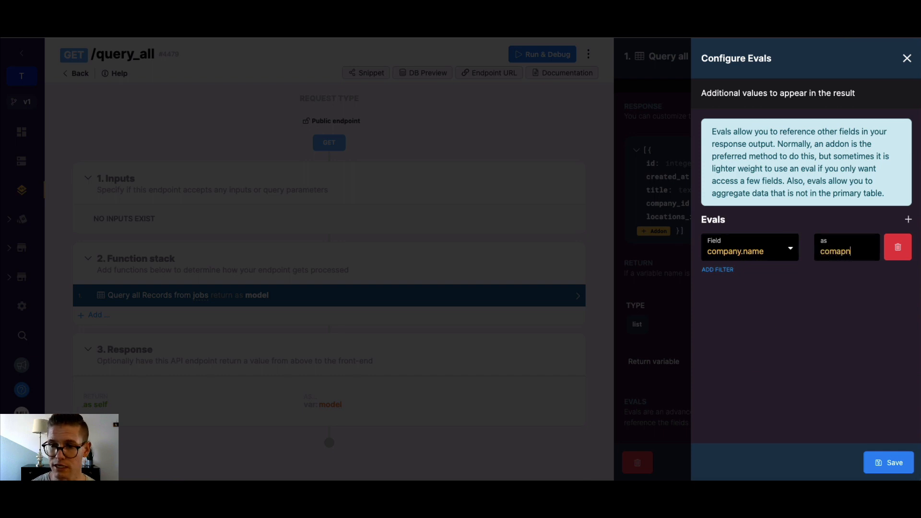
type("pn")
key("BackSpace")
key("BackSpace")
key("BackSpace")
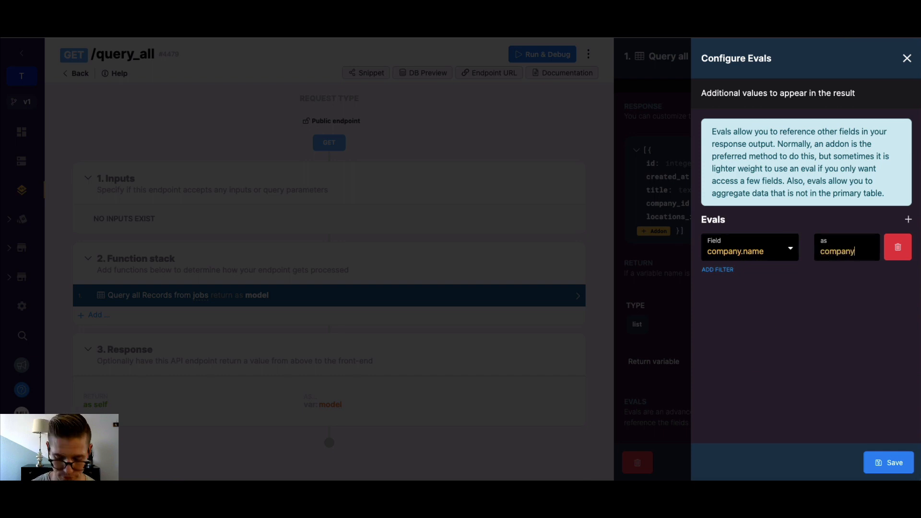
type("pany_name")
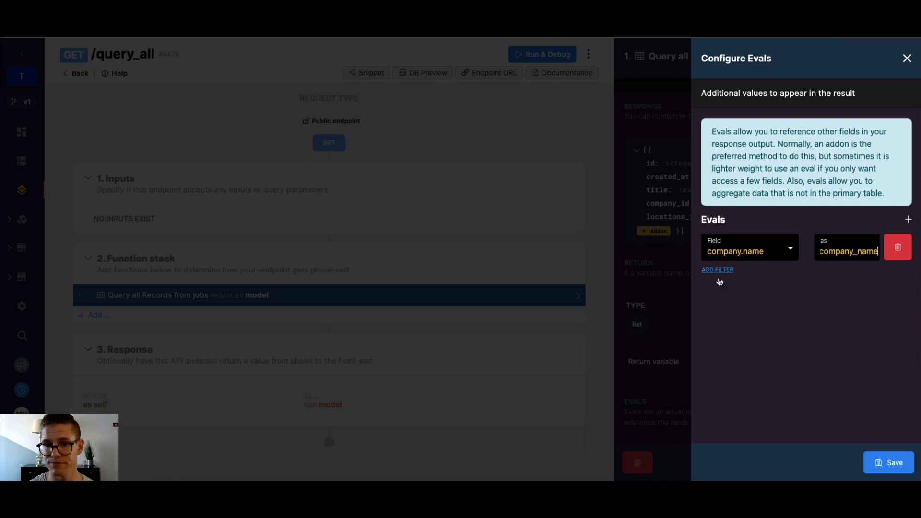
left_click(887, 462)
- Check the company_name field in the response output and save the jobs query
scroll(845, 376, "down", 1)
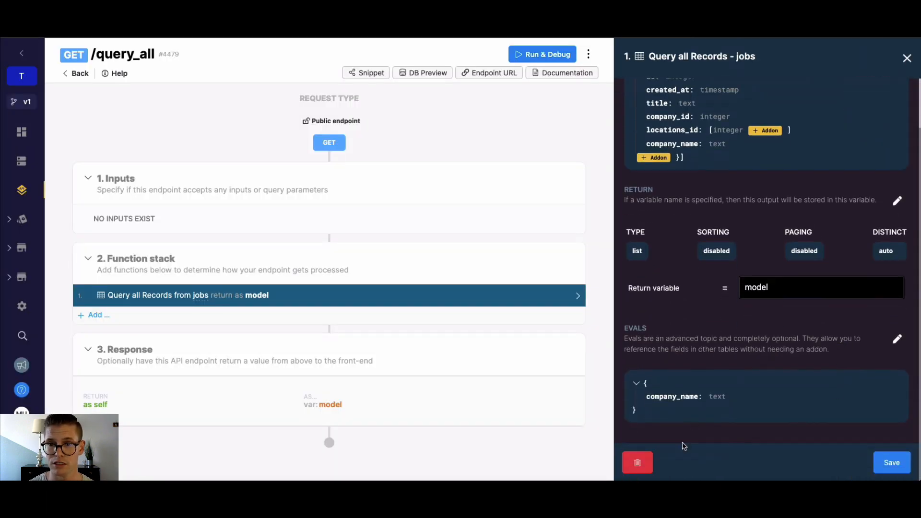
scroll(684, 446, "up", 1)
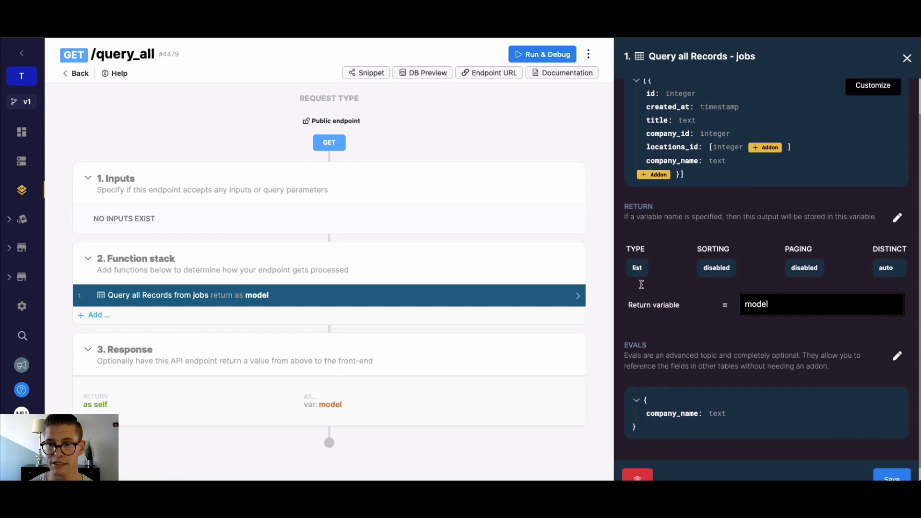
left_click_drag(646, 160, 710, 160)
scroll(893, 460, "down", 1)
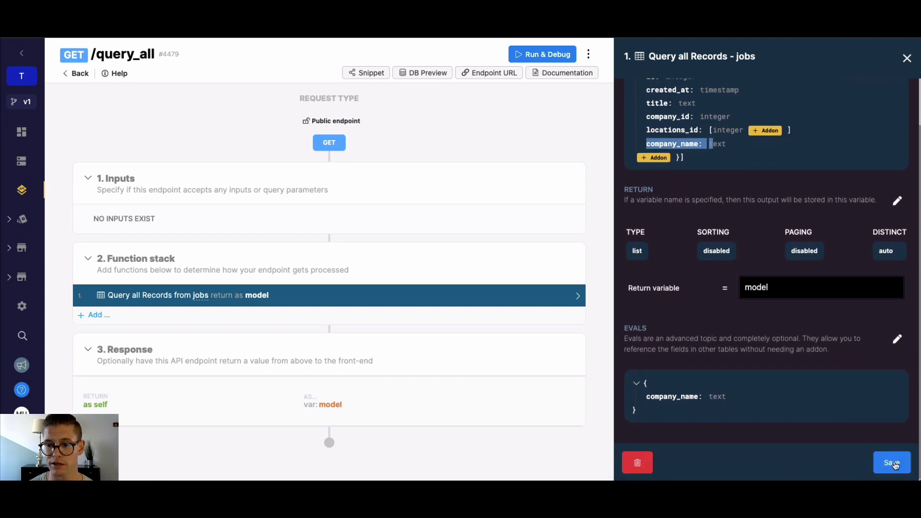
left_click(892, 461)
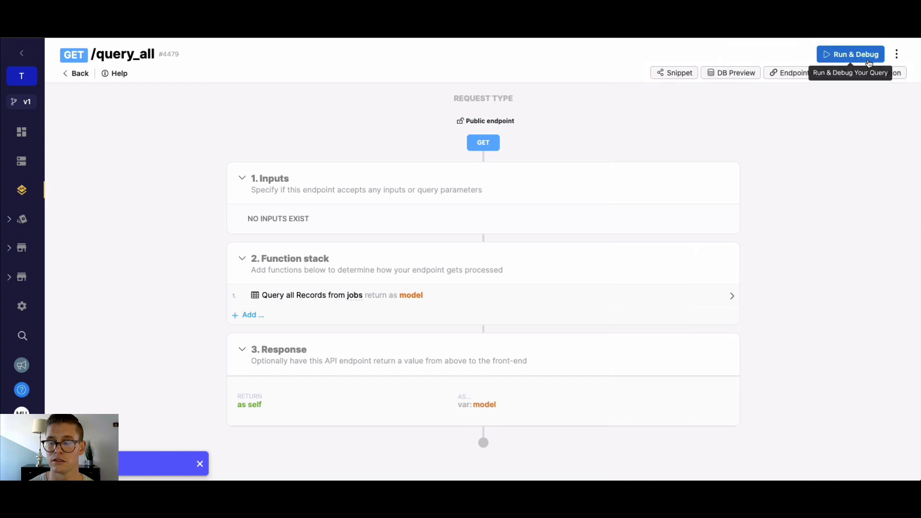
- Run the endpoint without inputs and review each job's company_name, collapsing the locations_id lists of the first four records
left_click(850, 55)
left_click(886, 464)
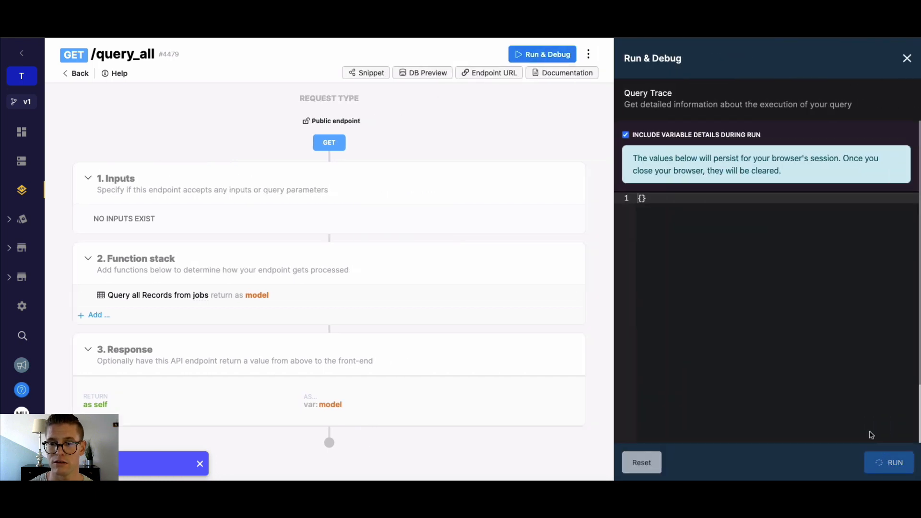
scroll(659, 197, "down", 3)
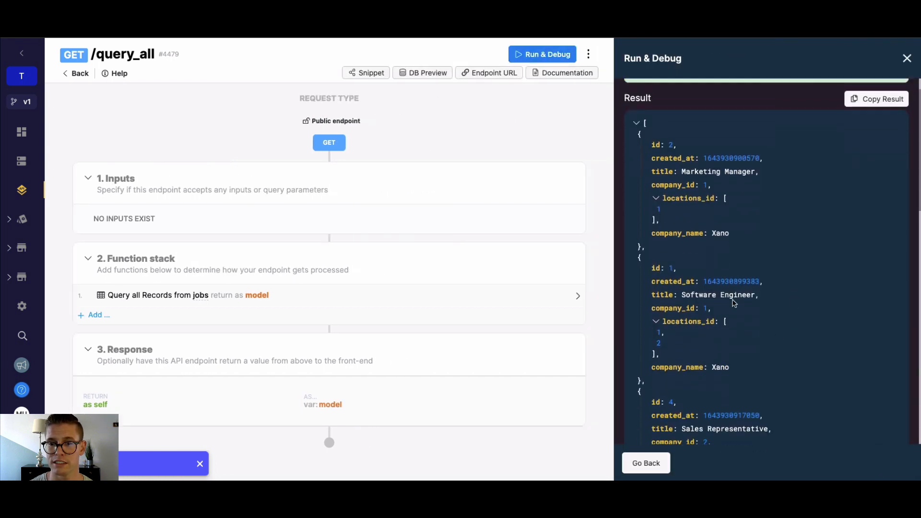
left_click(656, 194)
scroll(657, 202, "down", 2)
left_click(656, 210)
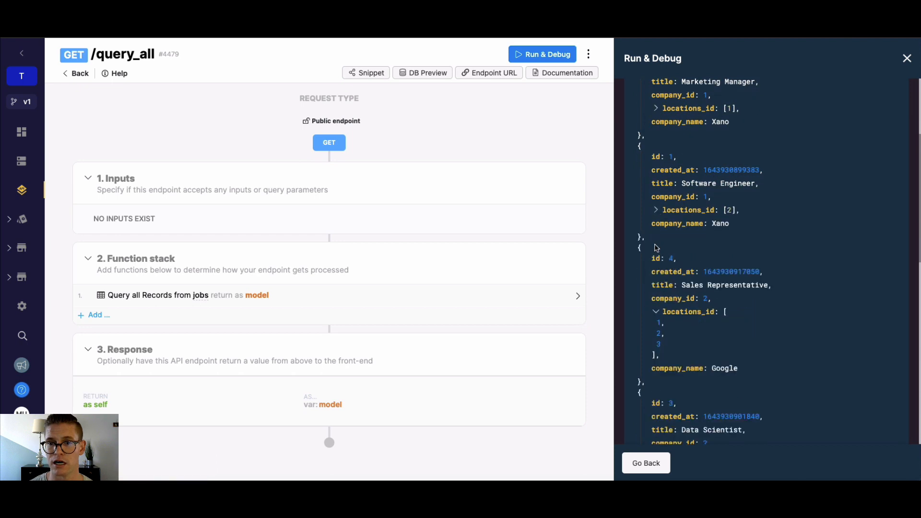
scroll(656, 248, "down", 1)
left_click(656, 259)
scroll(667, 268, "down", 2)
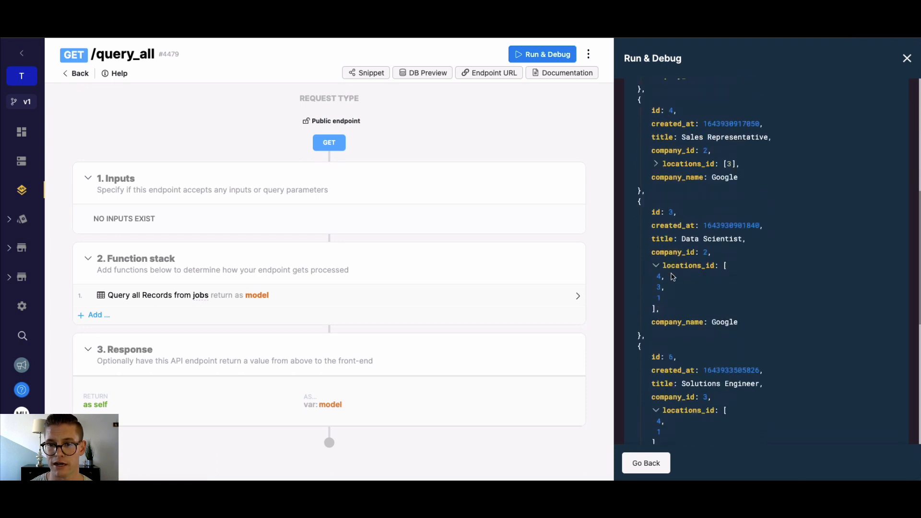
left_click(652, 266)
scroll(662, 273, "down", 2)
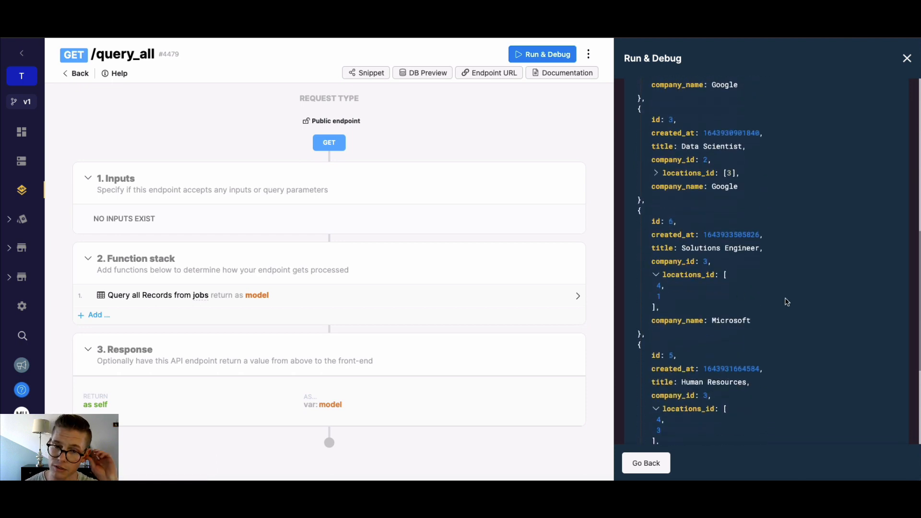
- Delete the company_name eval from the jobs query's output and save the eval configuration
left_click(303, 293)
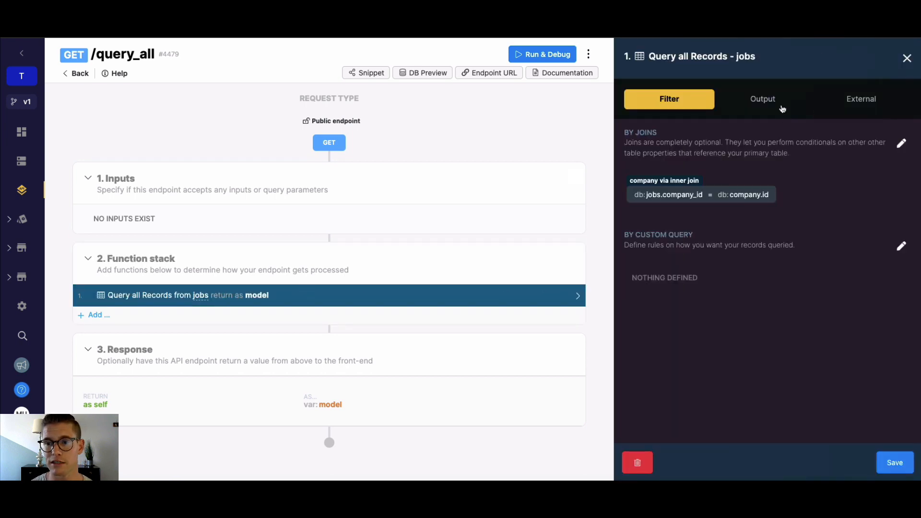
left_click(757, 104)
scroll(865, 384, "down", 3)
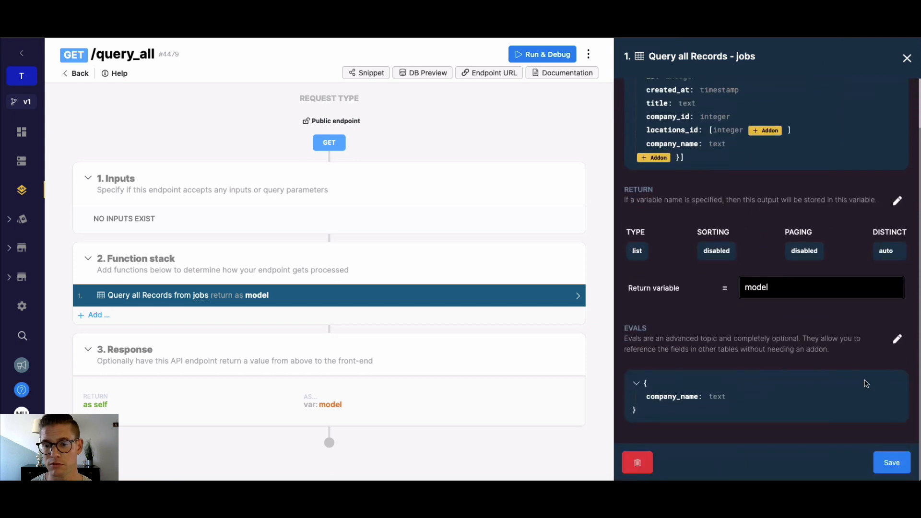
left_click(896, 340)
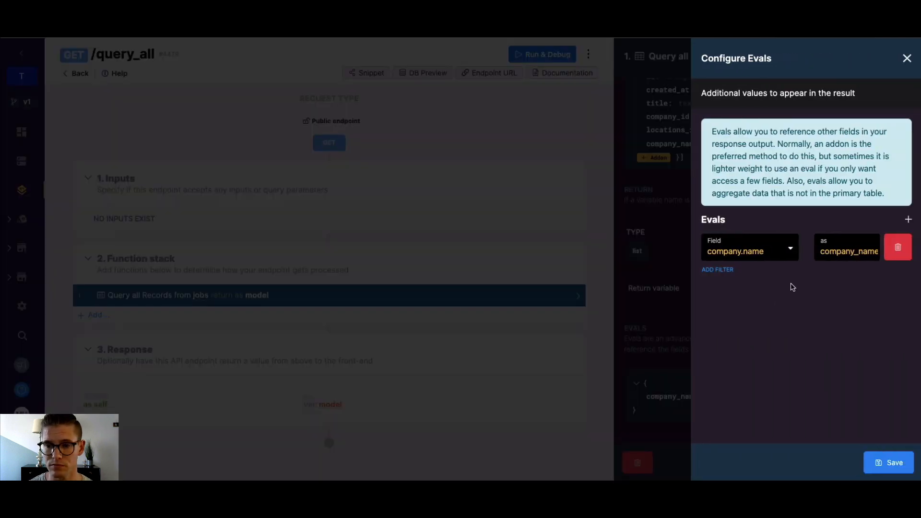
left_click(892, 250)
left_click(888, 462)
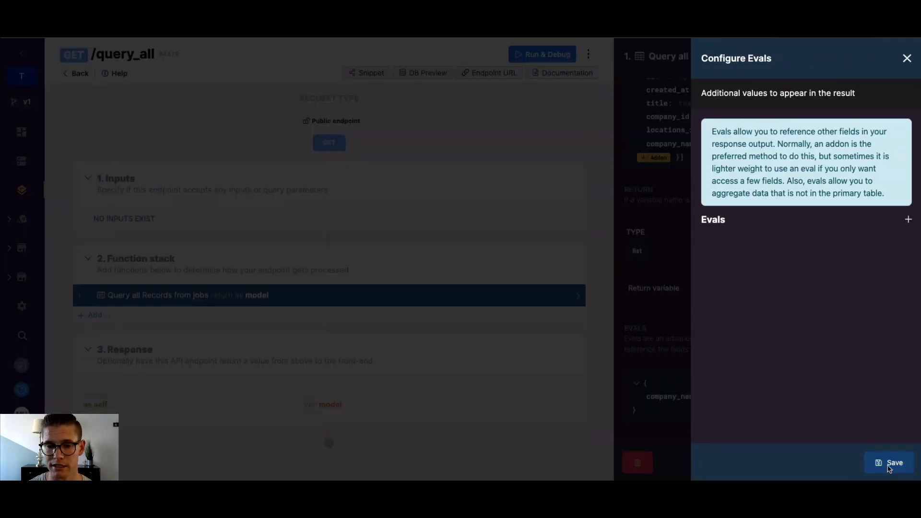
scroll(863, 392, "up", 1)
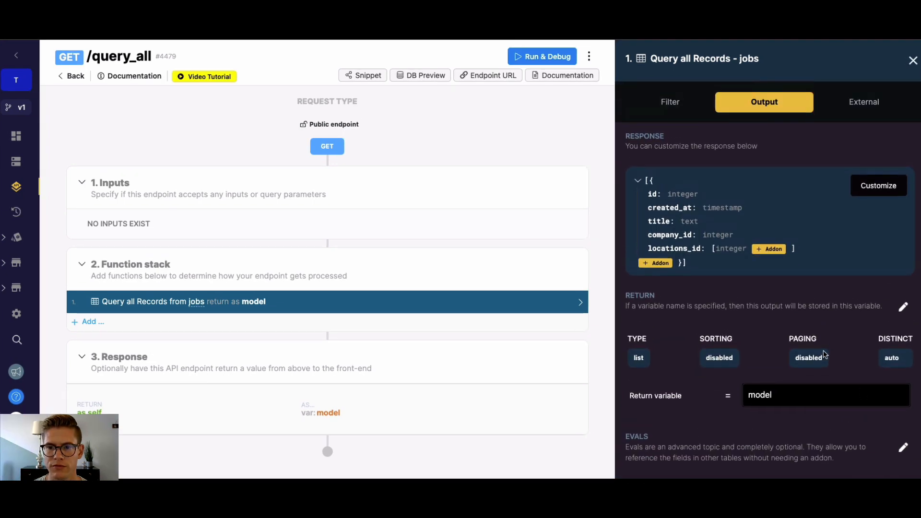
- Remove the inner join with the company table from the jobs query's filter and save the query
left_click(671, 105)
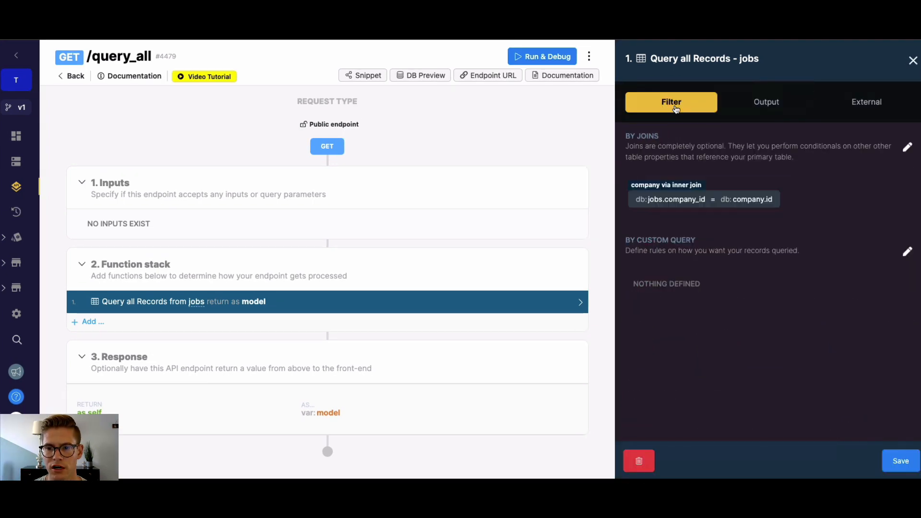
left_click(675, 201)
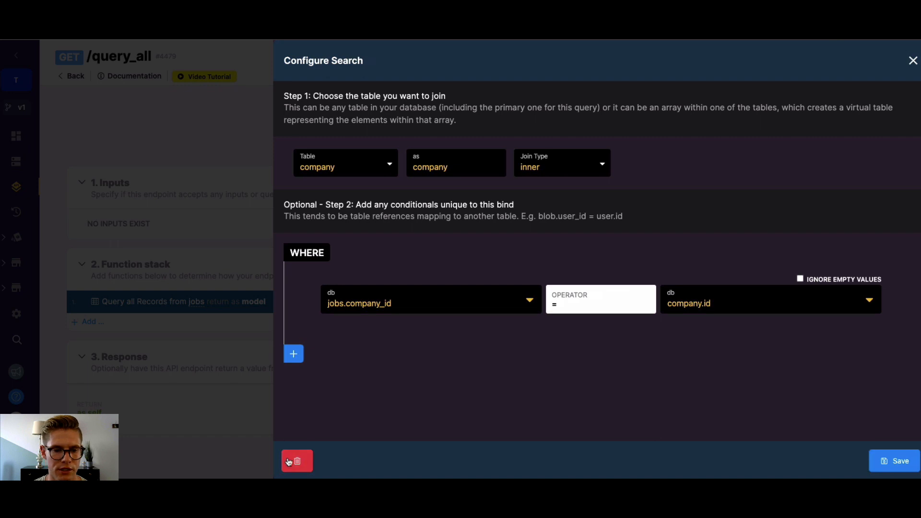
left_click(291, 462)
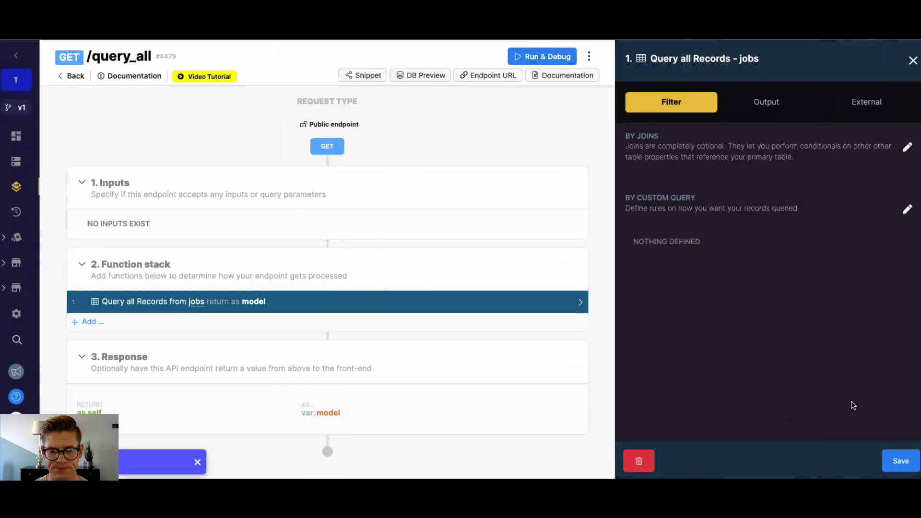
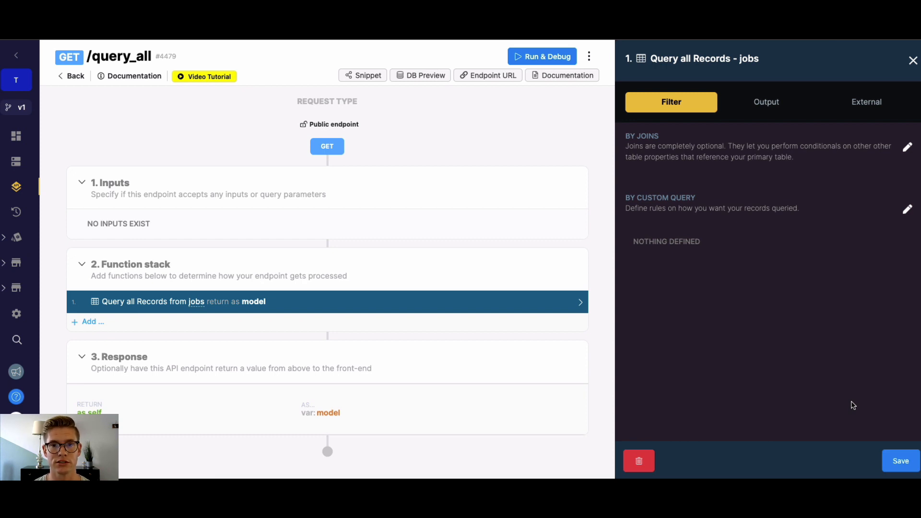
left_click(900, 459)
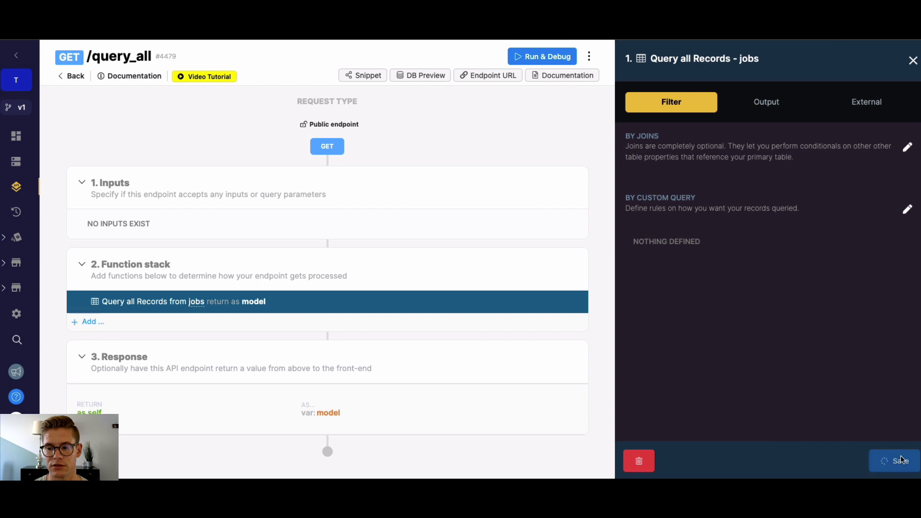
- Add an object field named example with a list structure to the jobs database table
left_click(16, 162)
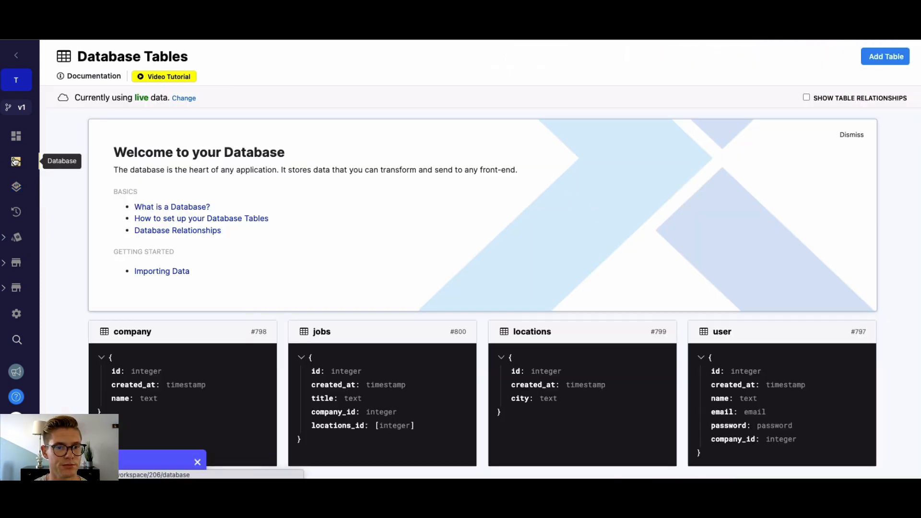
scroll(452, 246, "down", 1)
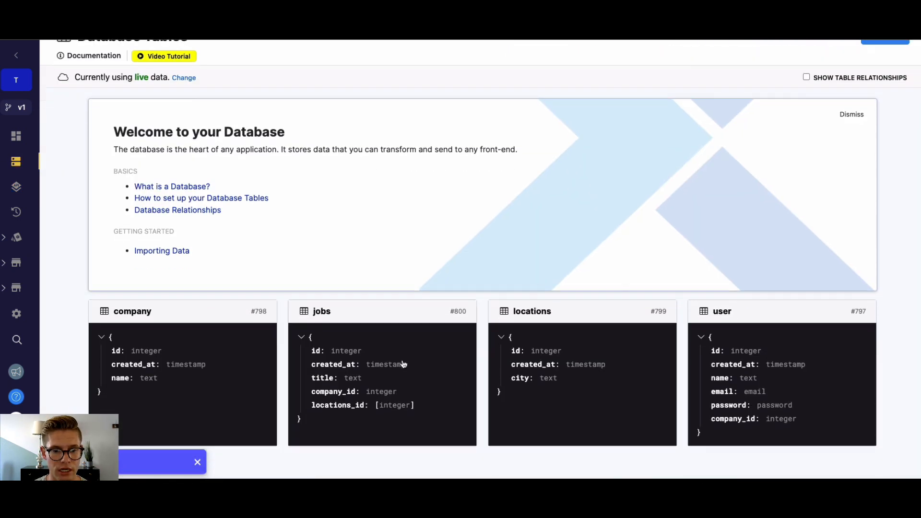
left_click(411, 384)
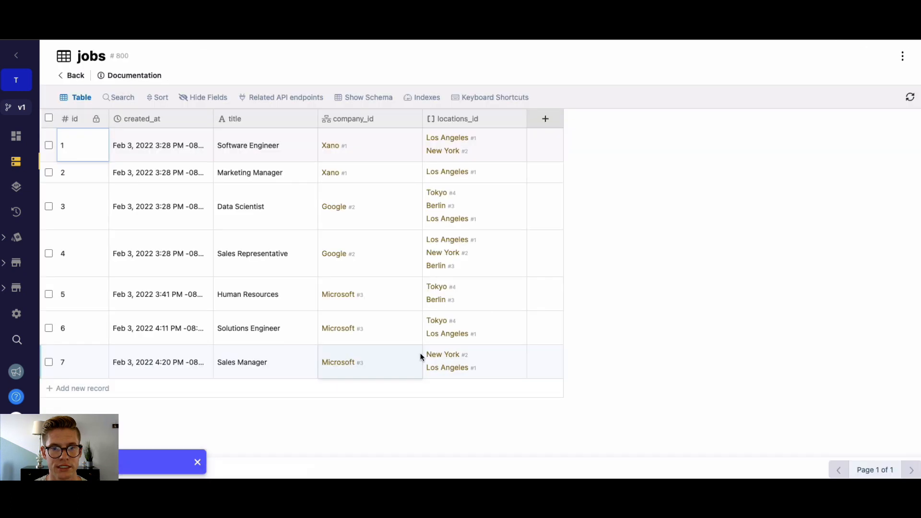
left_click(544, 119)
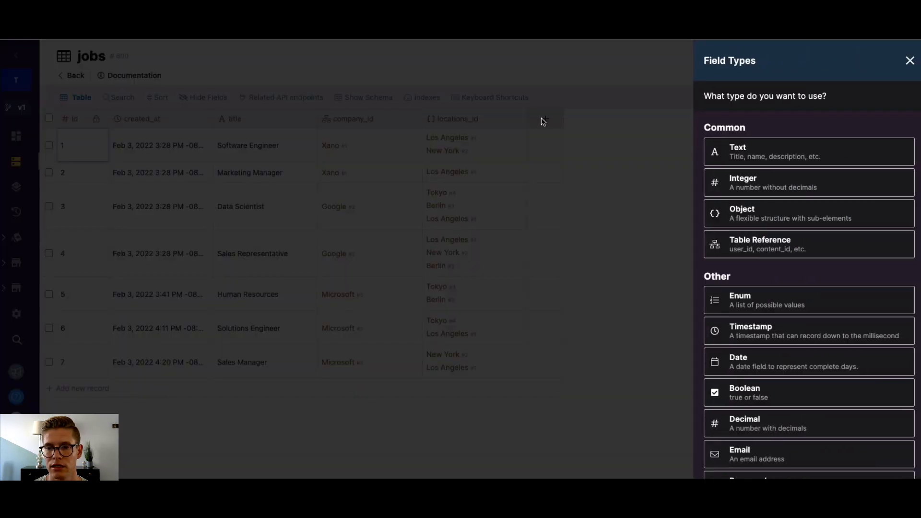
left_click(767, 226)
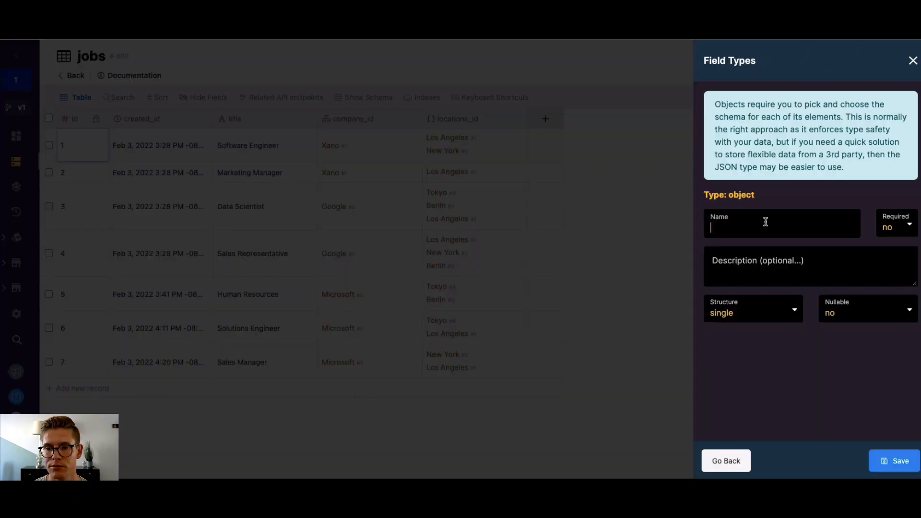
left_click(742, 314)
left_click(740, 323)
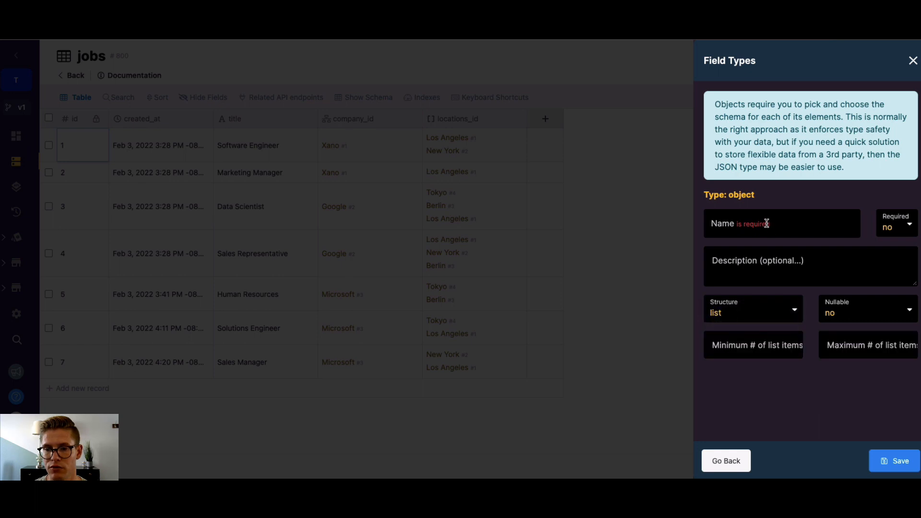
left_click(724, 226)
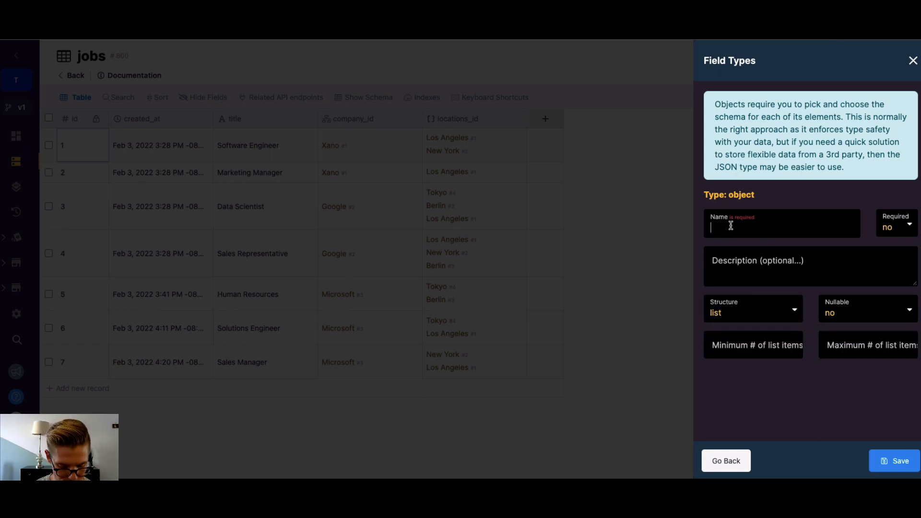
type("example")
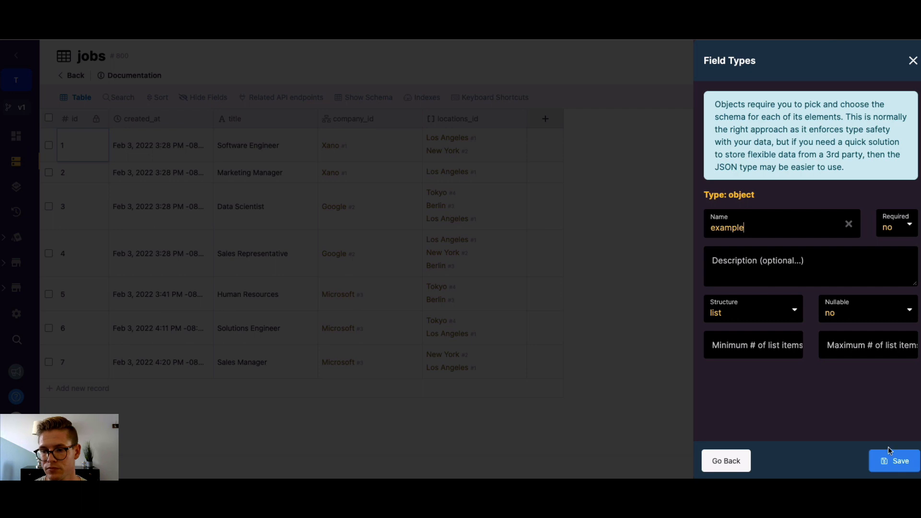
left_click(898, 463)
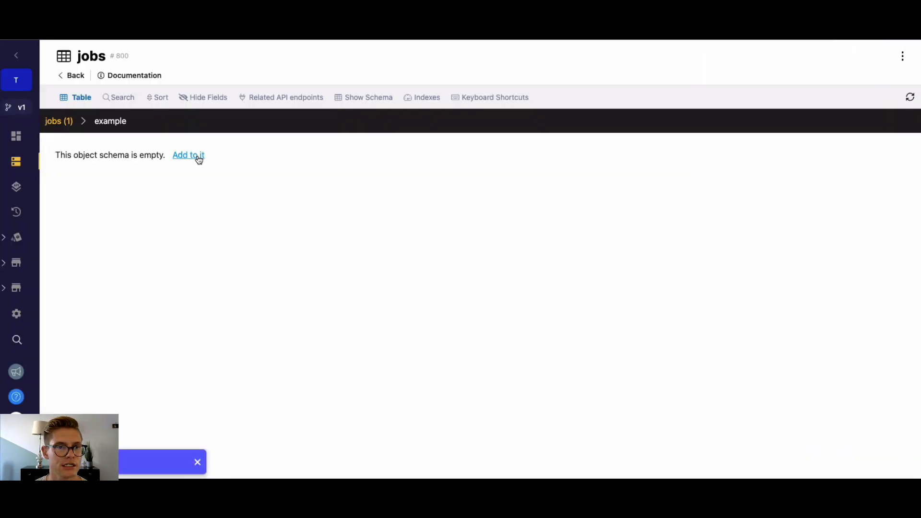
- Add an integer field named value to the example object's empty schema
left_click(197, 155)
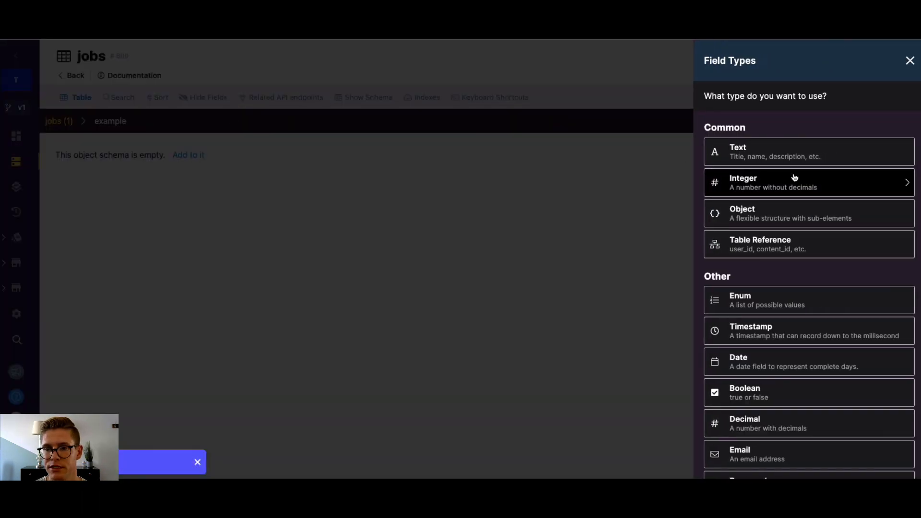
left_click(773, 191)
type("v")
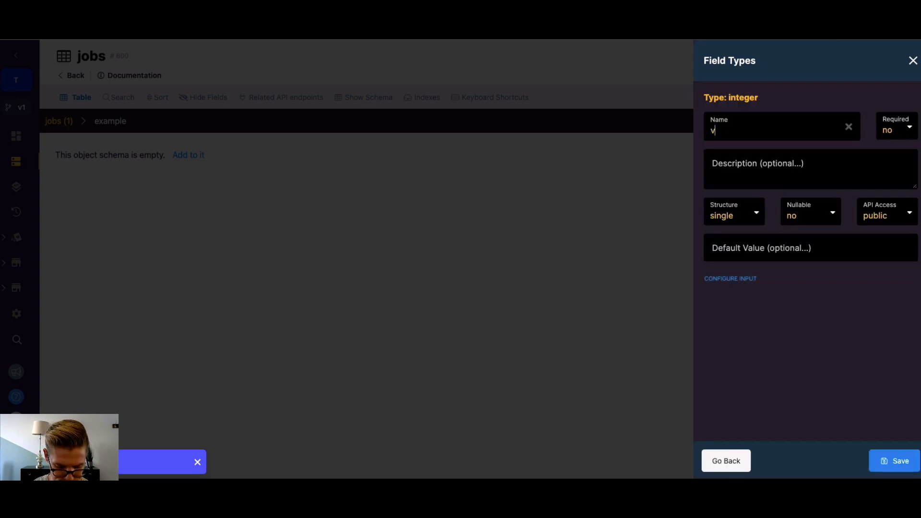
type("alue")
key("Return")
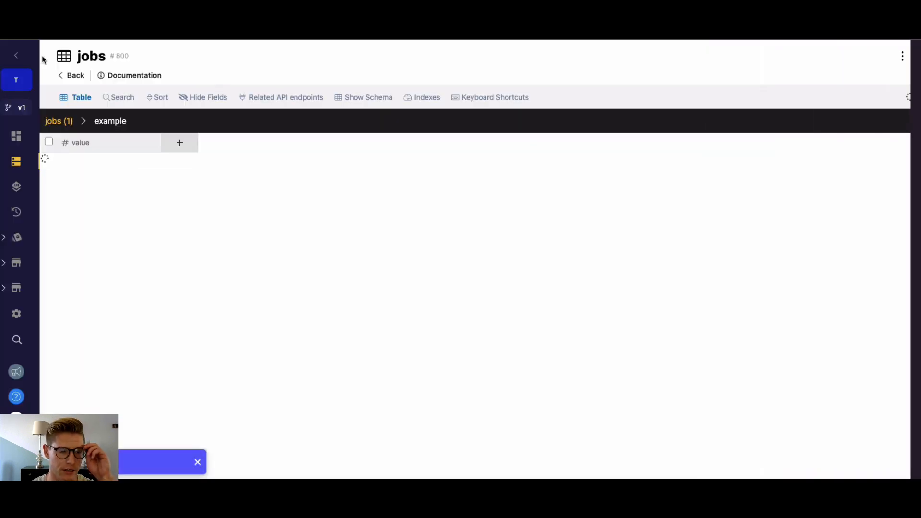
- Add two records with values 1 and 4 to the first job's example list and return to the jobs table
left_click(77, 163)
left_click(87, 180)
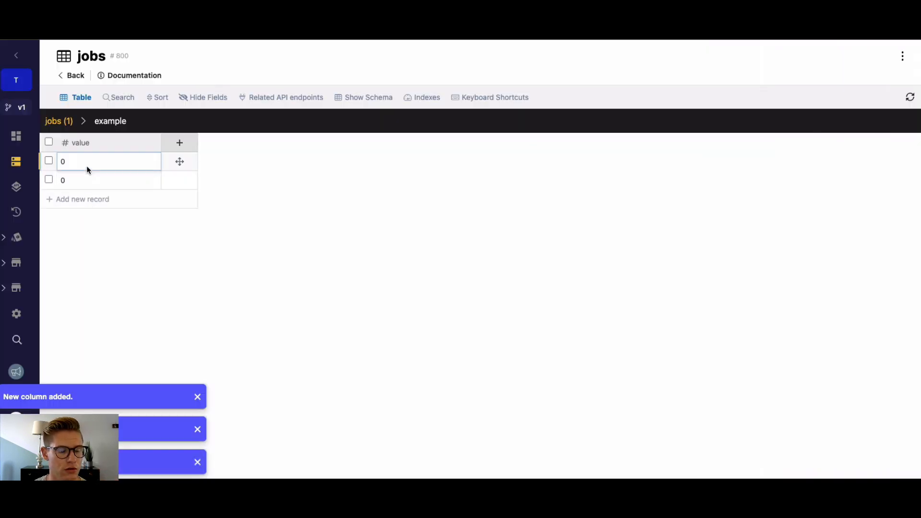
left_click(87, 166)
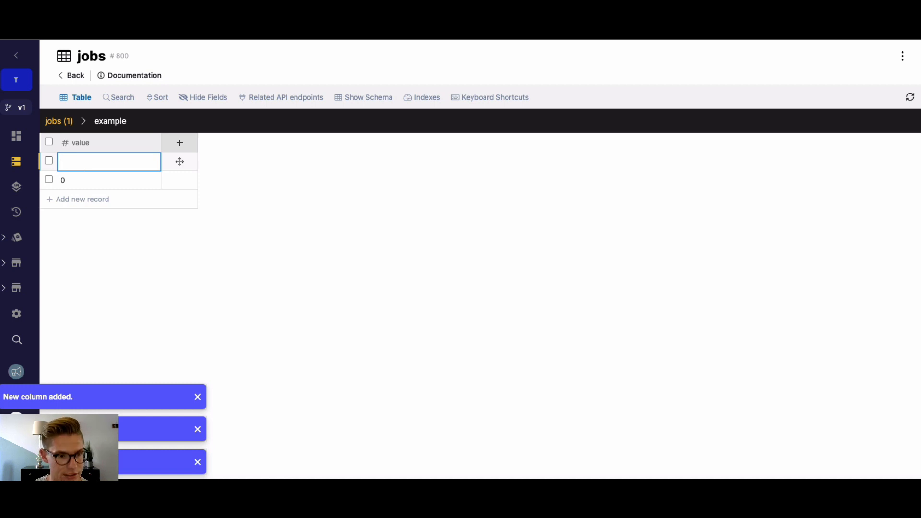
key("Return")
type("4")
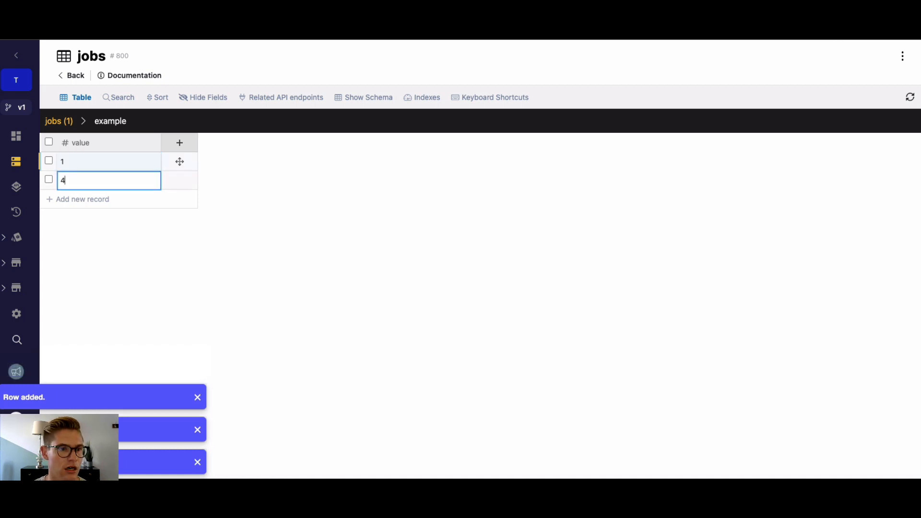
left_click(71, 127)
- Add two records with values 5 and 10 to the second job's example list and return to the jobs table
left_click(589, 179)
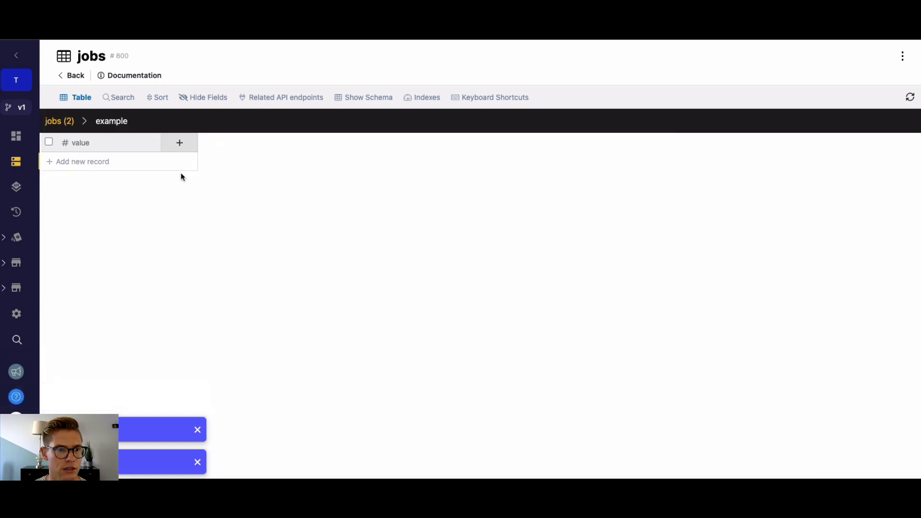
left_click(82, 161)
left_click(123, 180)
left_click(97, 165)
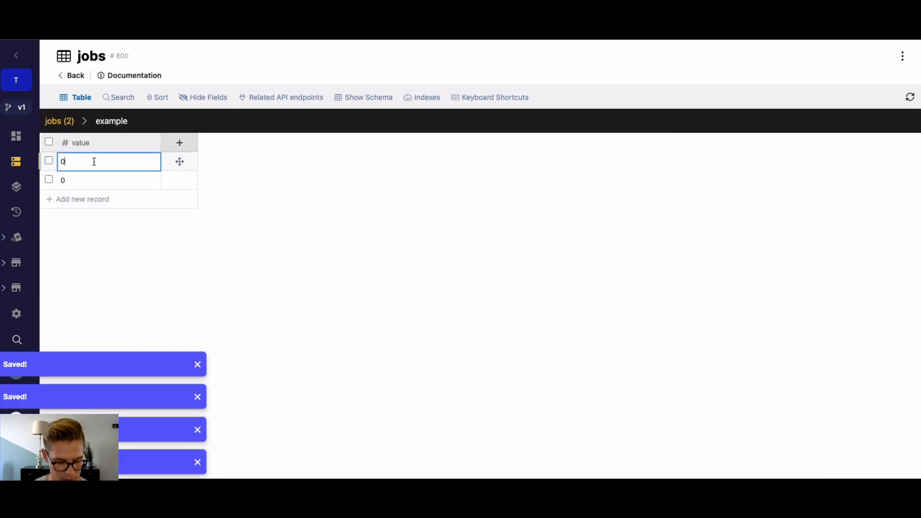
type("5")
key("Return")
type("1")
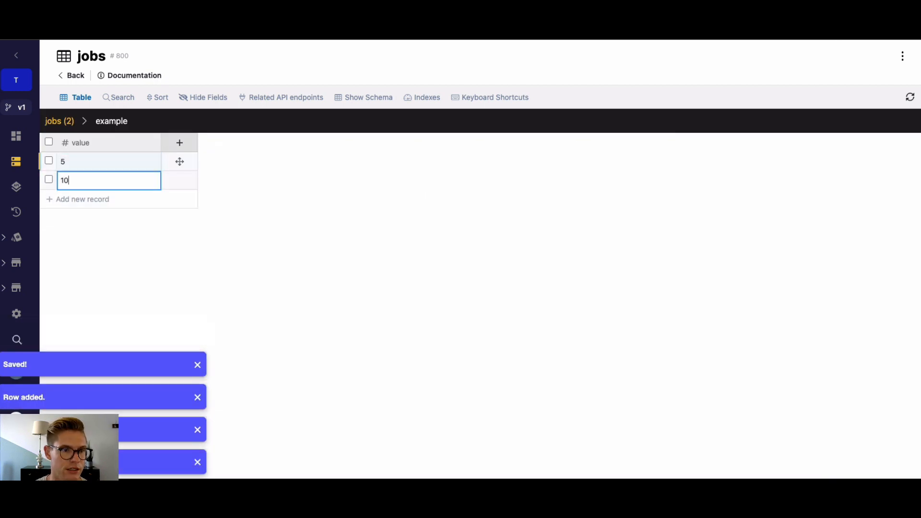
left_click(176, 252)
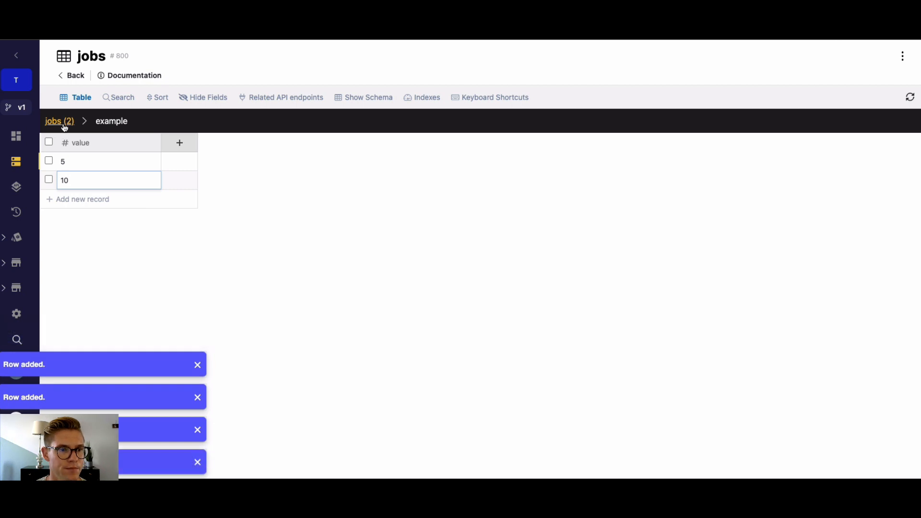
left_click(62, 121)
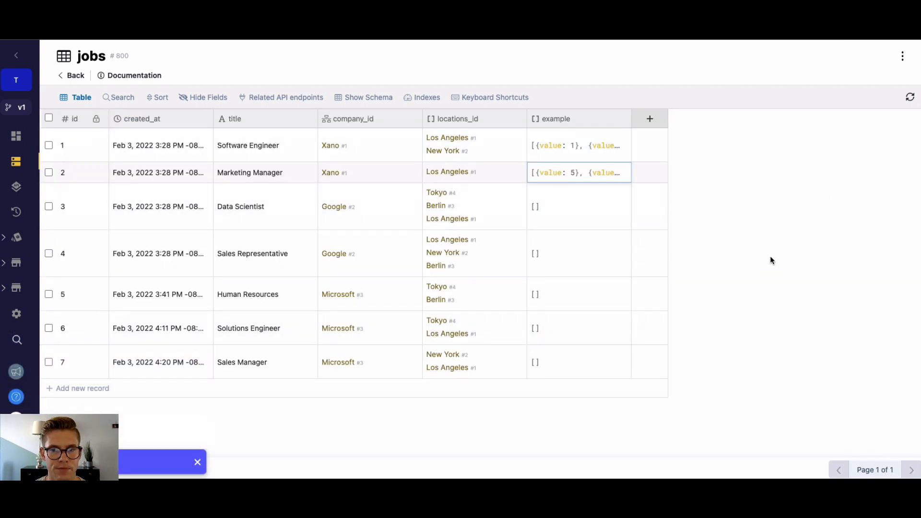
- Open the Query all Records from jobs function of the /query_all endpoint in the Demo API group
left_click(16, 189)
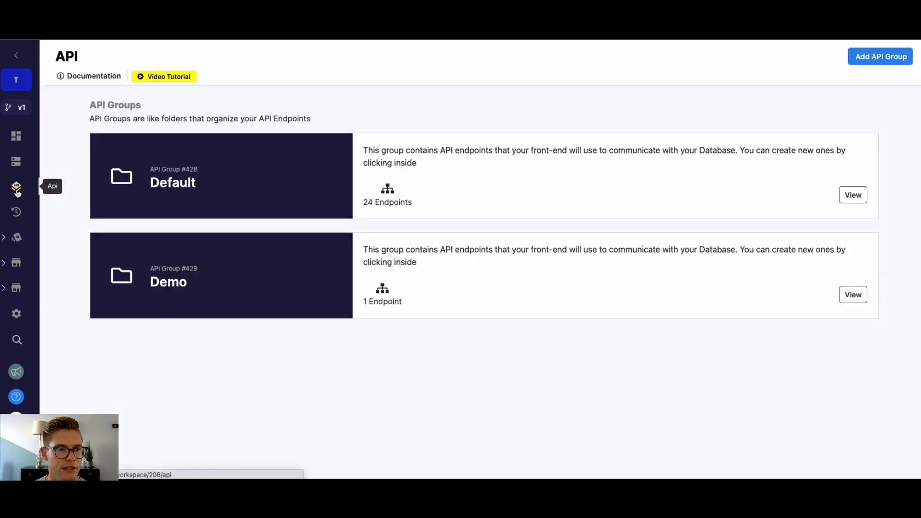
left_click(414, 288)
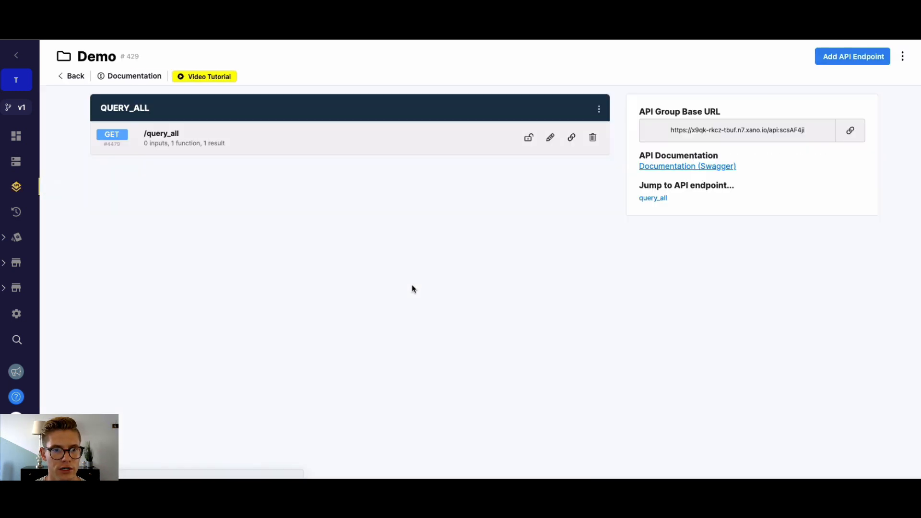
left_click(321, 137)
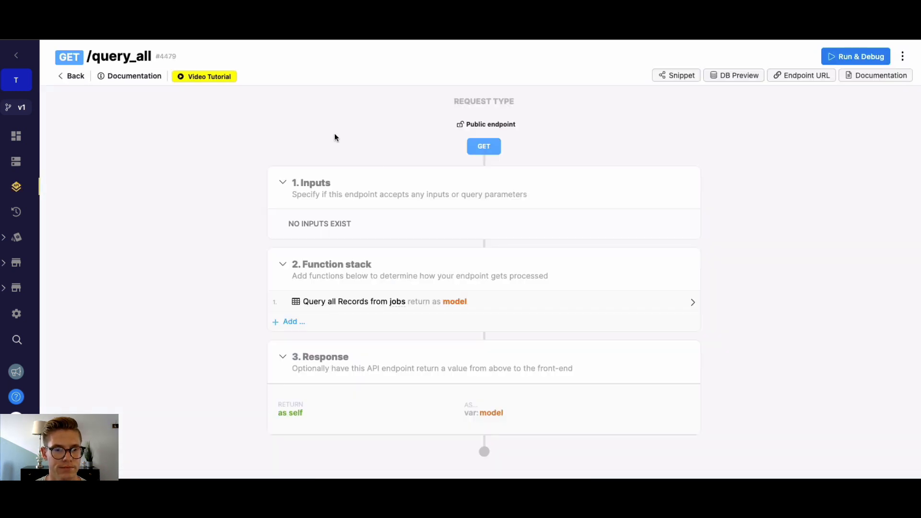
left_click(433, 305)
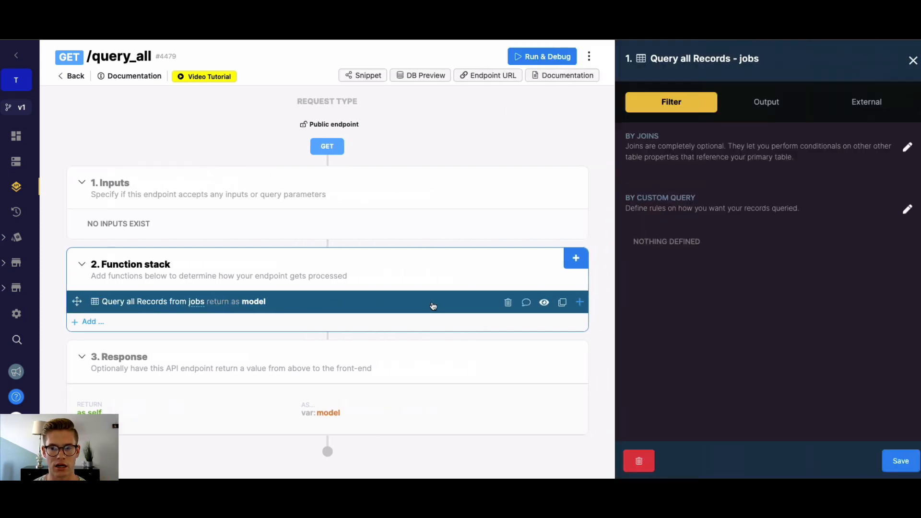
- Try filtering the jobs query with the custom query condition jobs.example = 5, save the function and run the endpoint
left_click(907, 215)
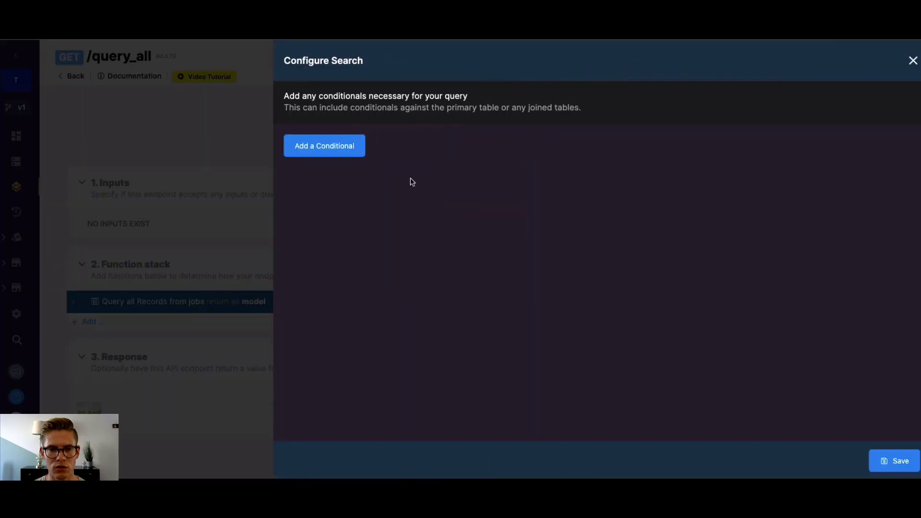
left_click(334, 155)
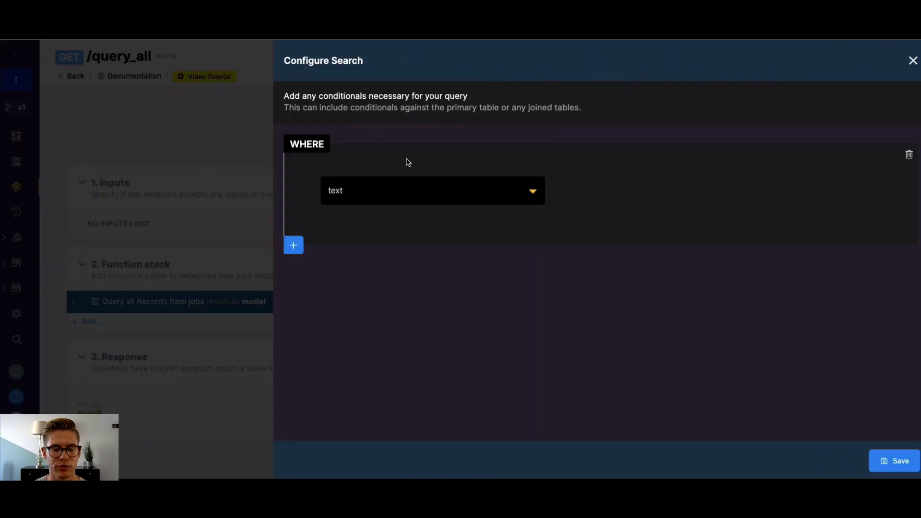
left_click(527, 196)
scroll(461, 283, "down", 2)
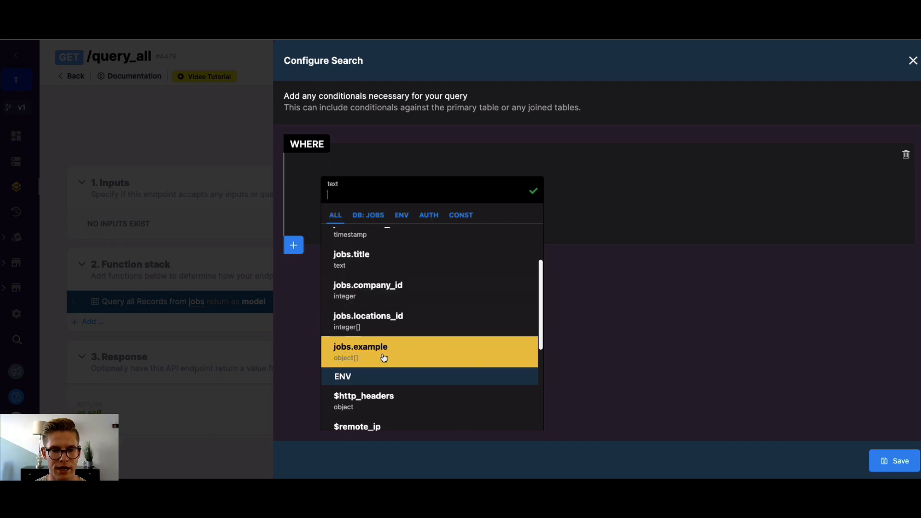
left_click(421, 357)
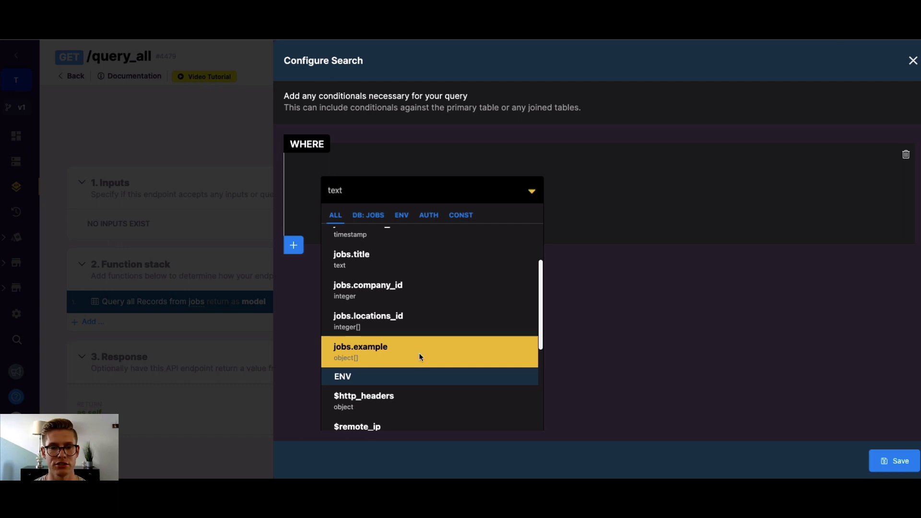
left_click(714, 198)
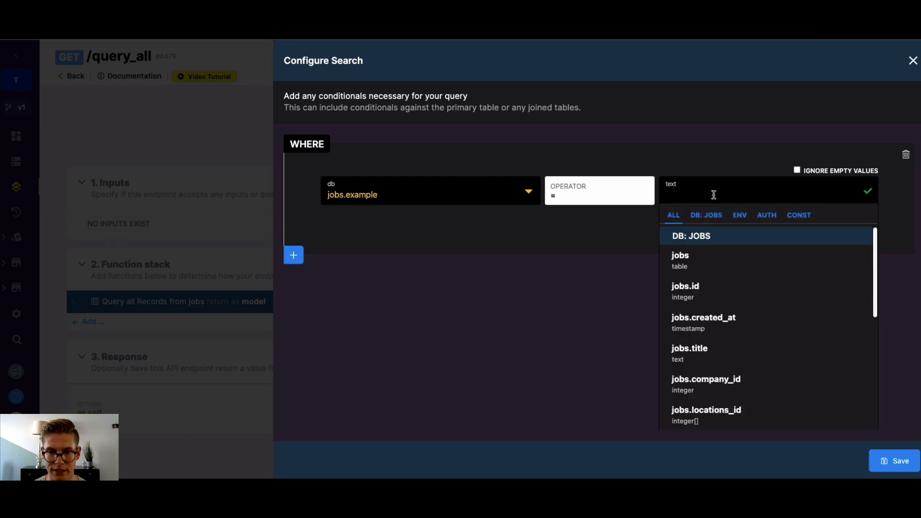
type("5")
left_click(868, 194)
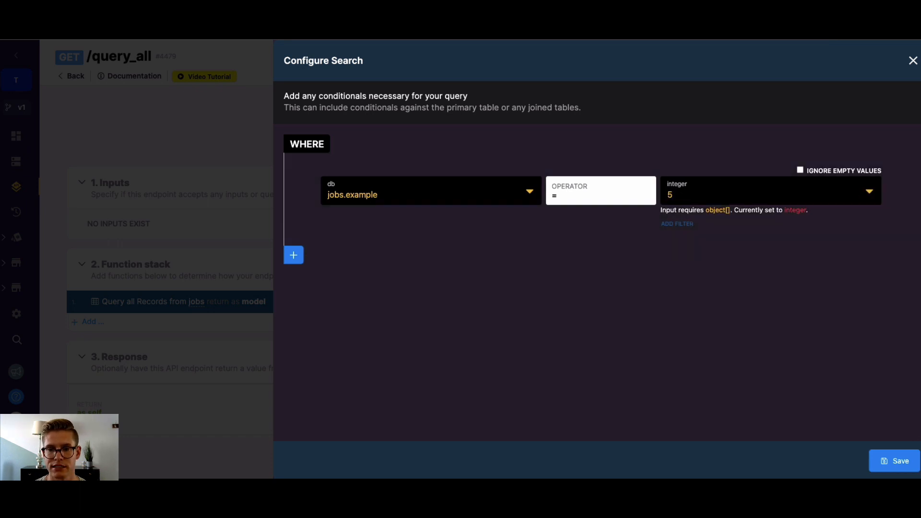
left_click(893, 463)
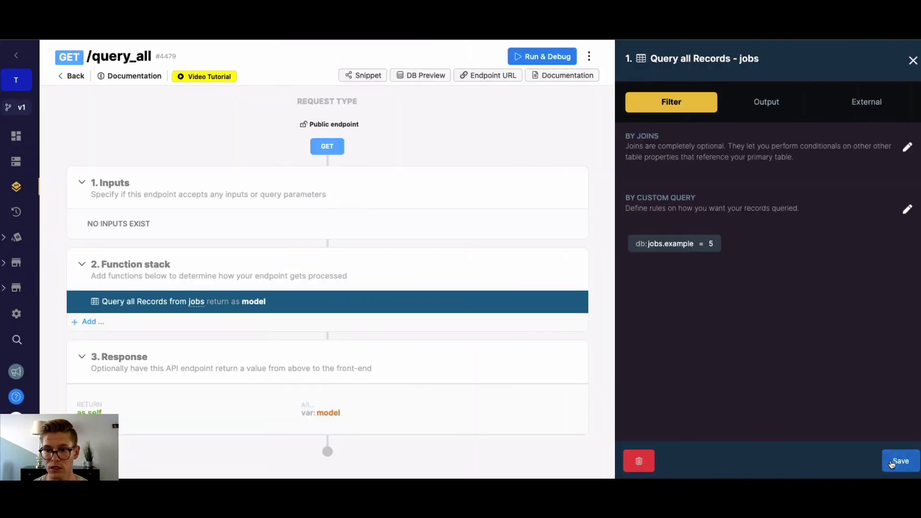
left_click(891, 463)
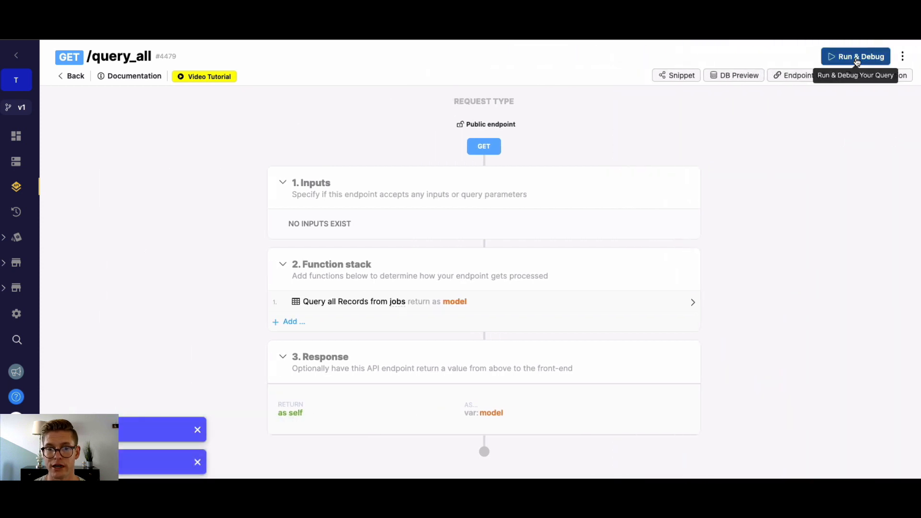
left_click(850, 56)
left_click(884, 460)
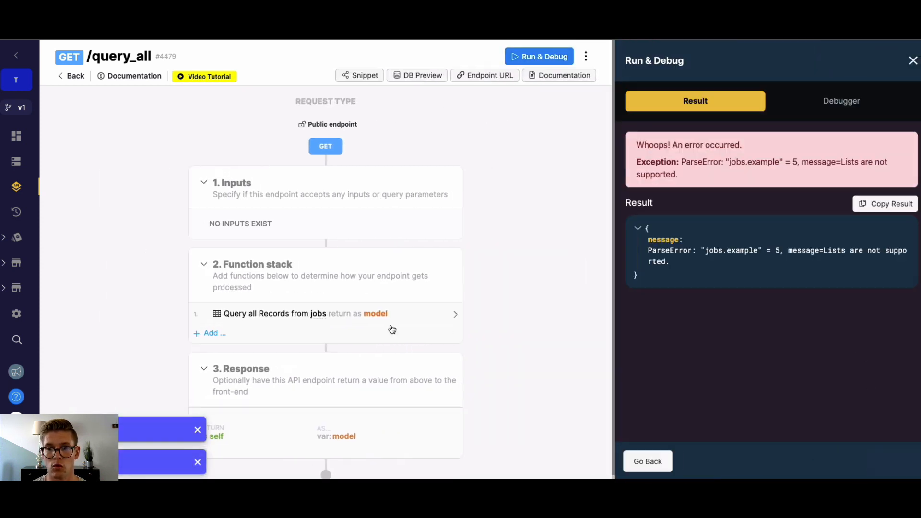
- Delete the jobs.example condition from the jobs query's custom query and save the search configuration
left_click(300, 313)
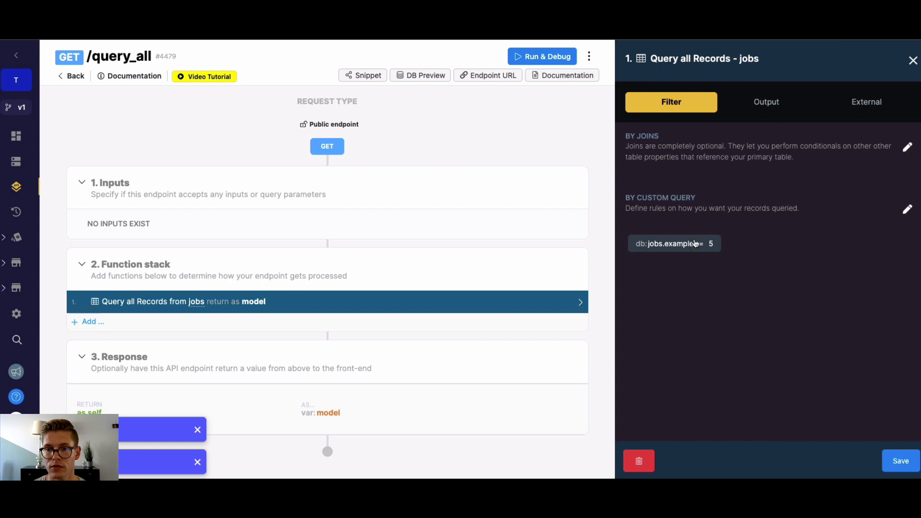
left_click(664, 246)
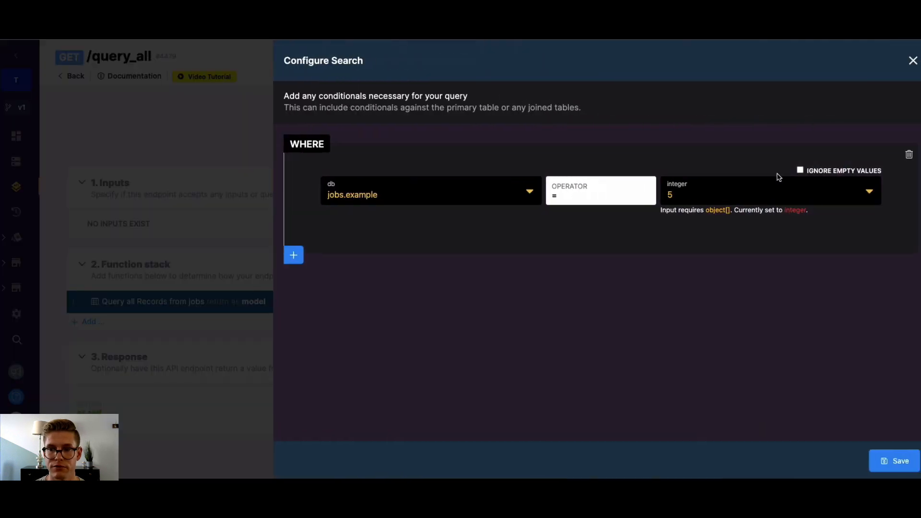
left_click(908, 155)
left_click(900, 462)
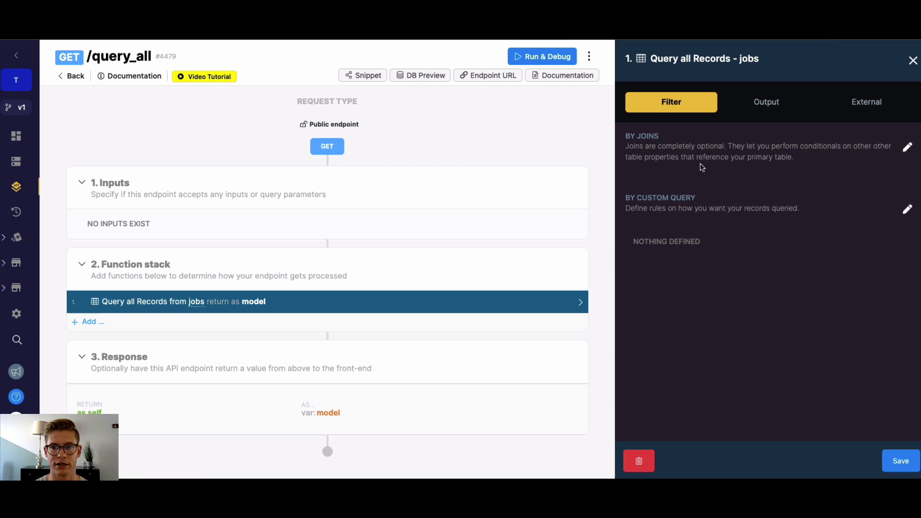
- Add an inner join to jobs.example[] as jobs_example in the jobs query, without any join conditional
left_click(905, 150)
left_click(372, 168)
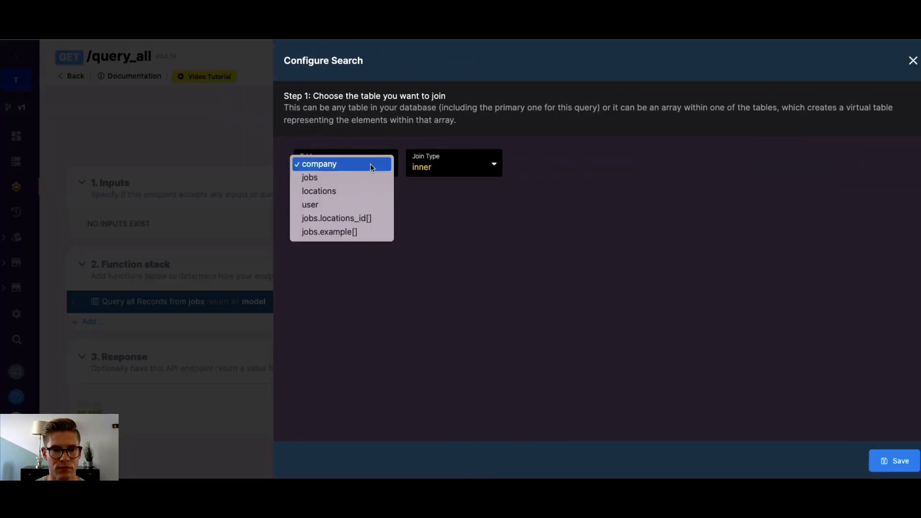
left_click(338, 233)
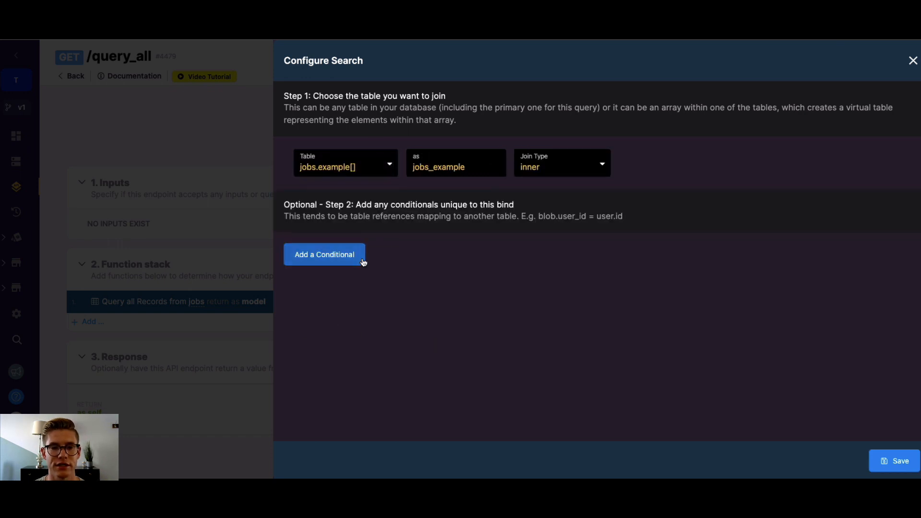
left_click(881, 456)
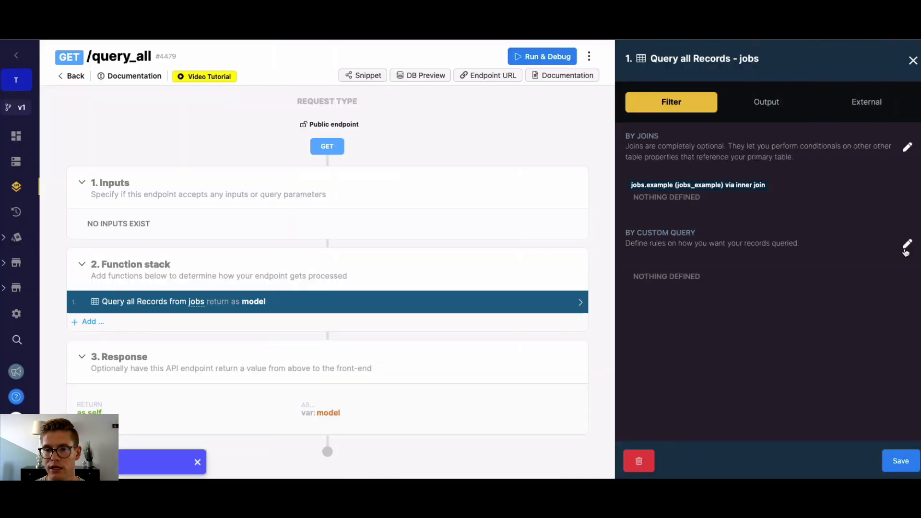
- Add the custom query condition jobs_example.value = 5 to the jobs query and save the function
left_click(905, 251)
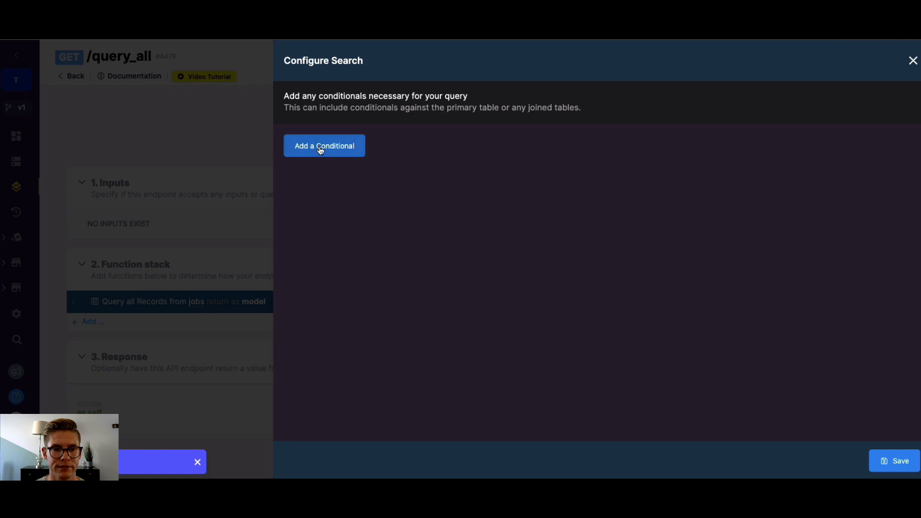
left_click(319, 146)
left_click(522, 195)
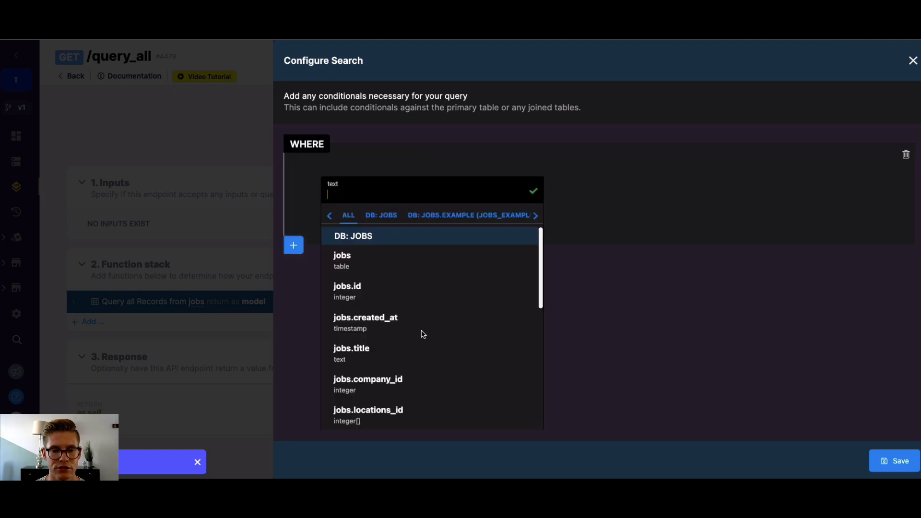
scroll(422, 333, "down", 5)
scroll(428, 304, "down", 1)
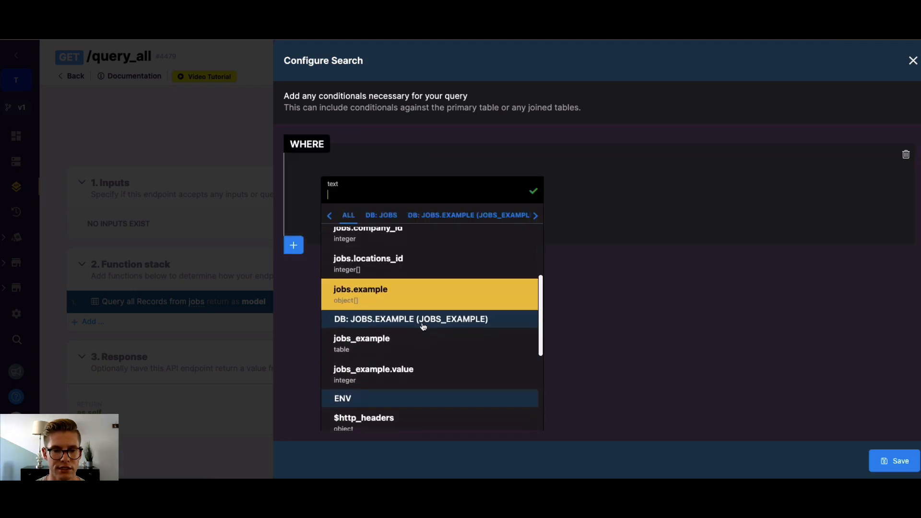
scroll(362, 341, "down", 1)
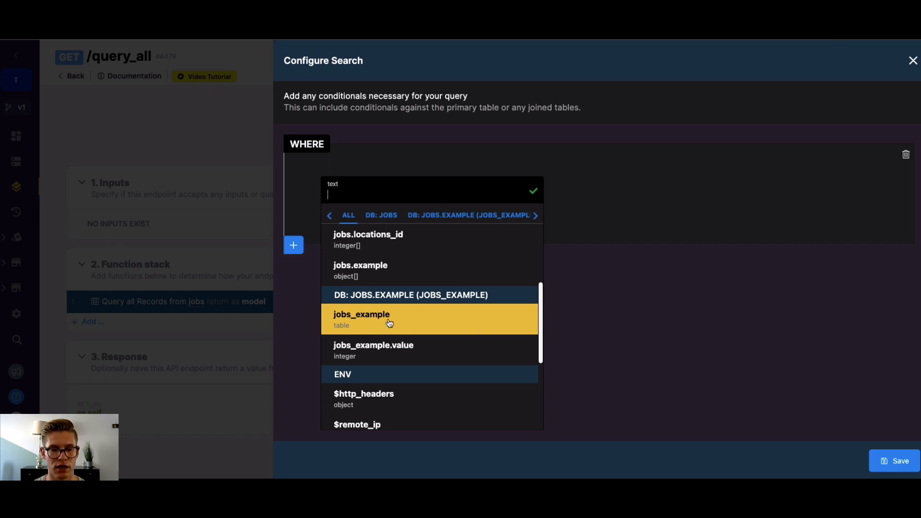
left_click(411, 355)
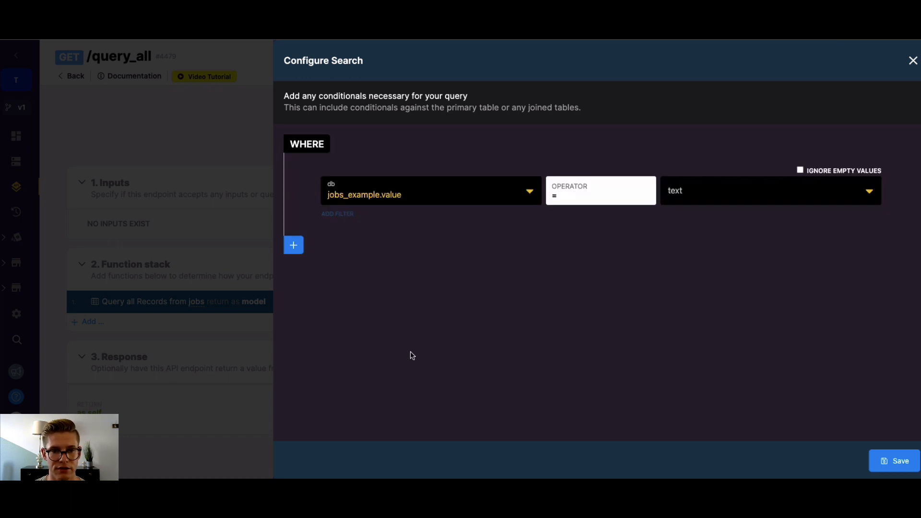
left_click(718, 194)
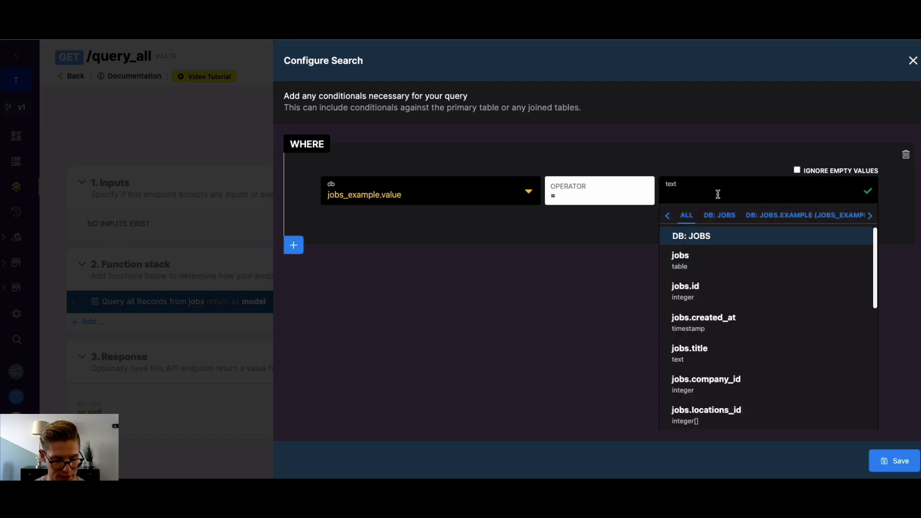
type("5")
left_click(866, 192)
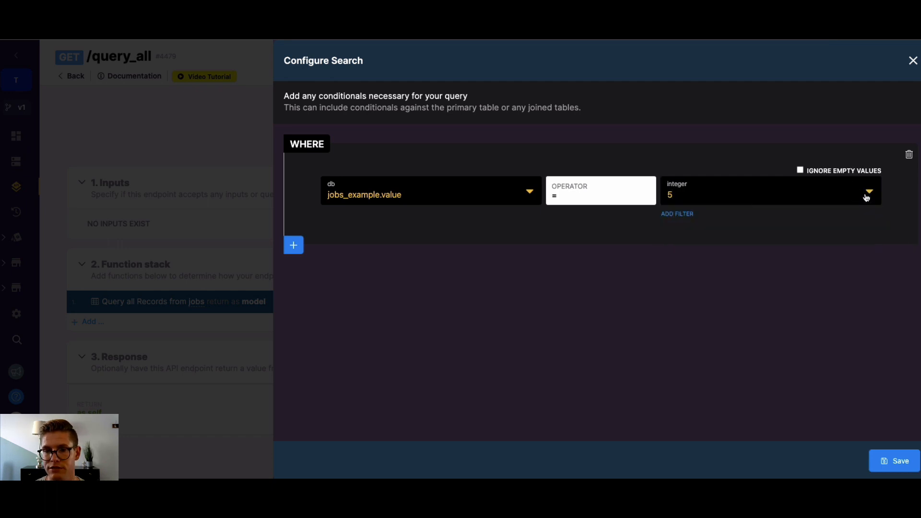
left_click(889, 459)
left_click(898, 462)
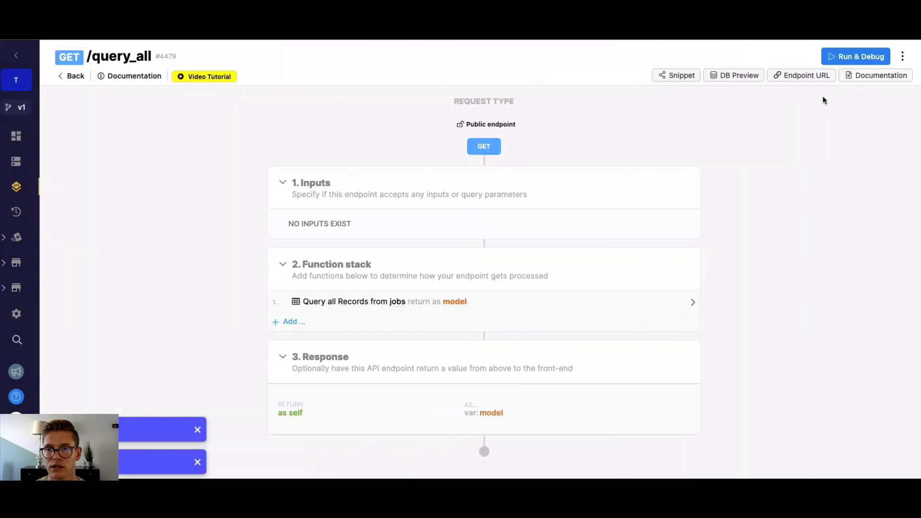
- Run the /query_all endpoint and examine the example values in the returned records
left_click(855, 58)
left_click(882, 461)
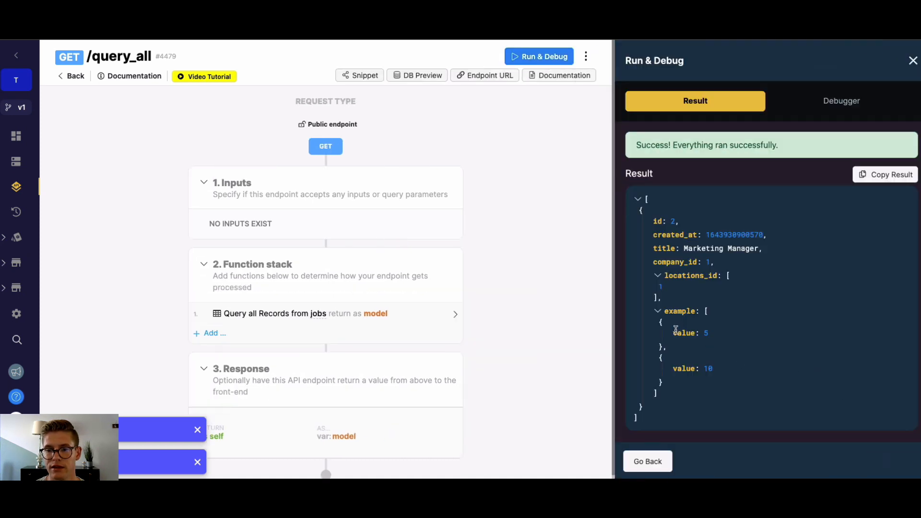
left_click_drag(671, 332, 712, 343)
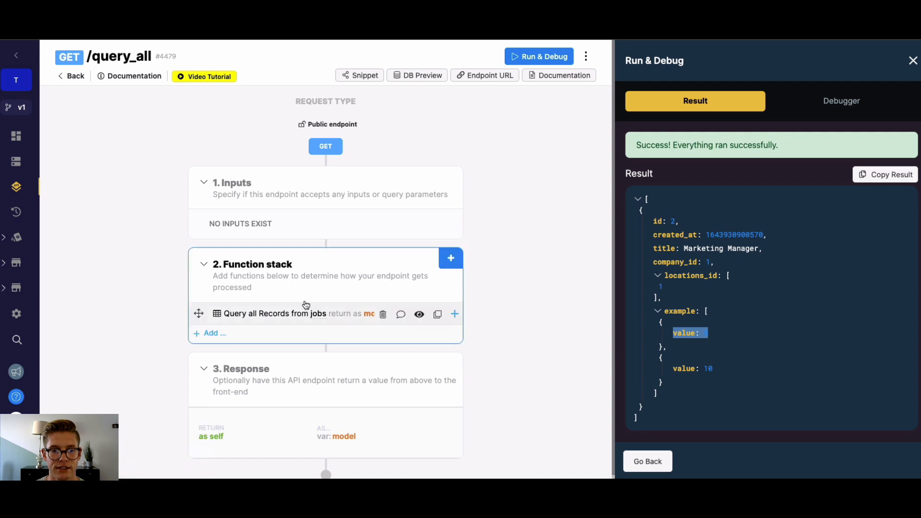
- Change the custom query condition on jobs_example.value to less than 3 and save the jobs query function
left_click(315, 319)
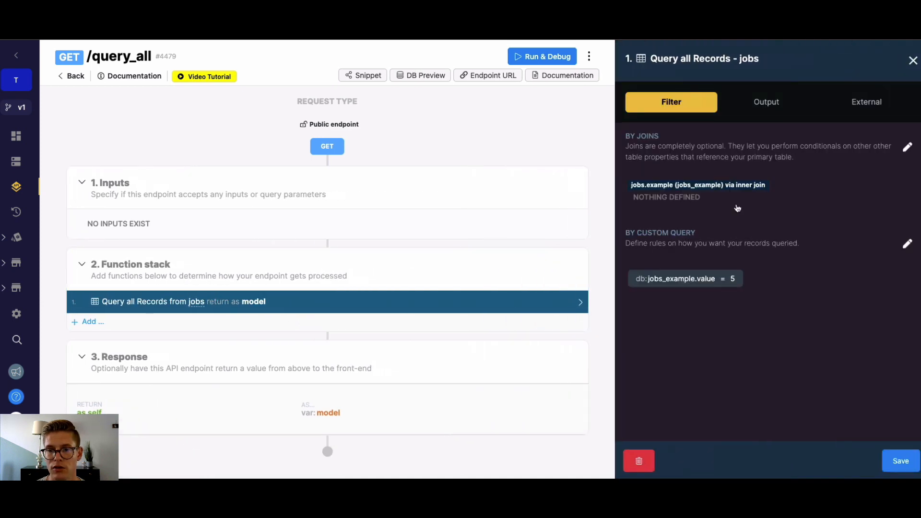
left_click(675, 282)
left_click(605, 204)
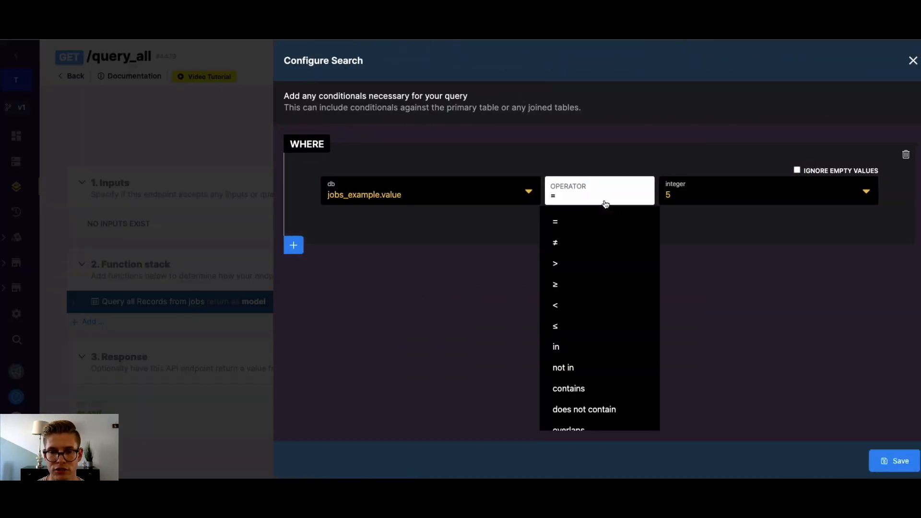
left_click(563, 307)
left_click(693, 193)
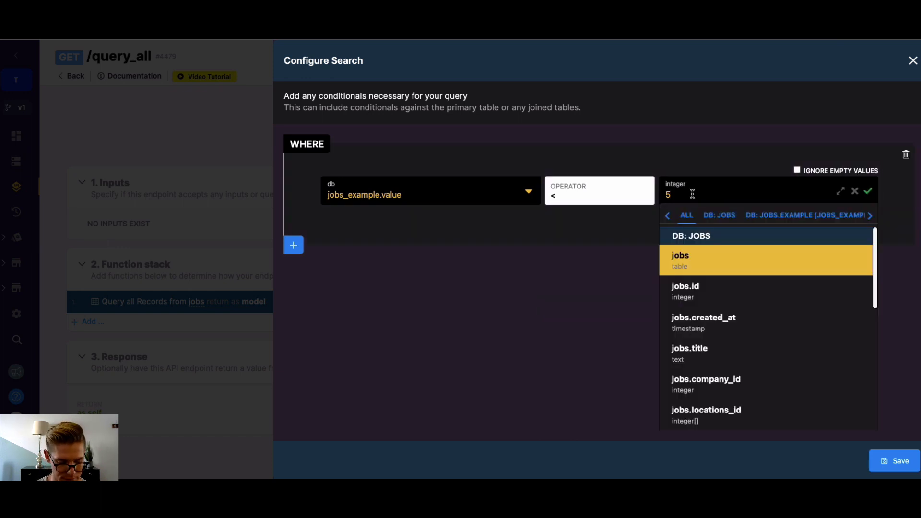
key("BackSpace")
type("3")
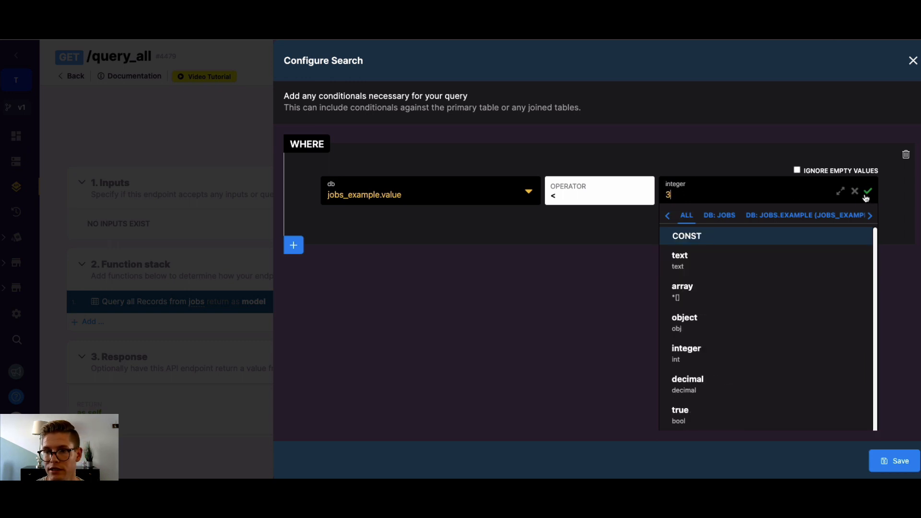
left_click(866, 193)
left_click(893, 463)
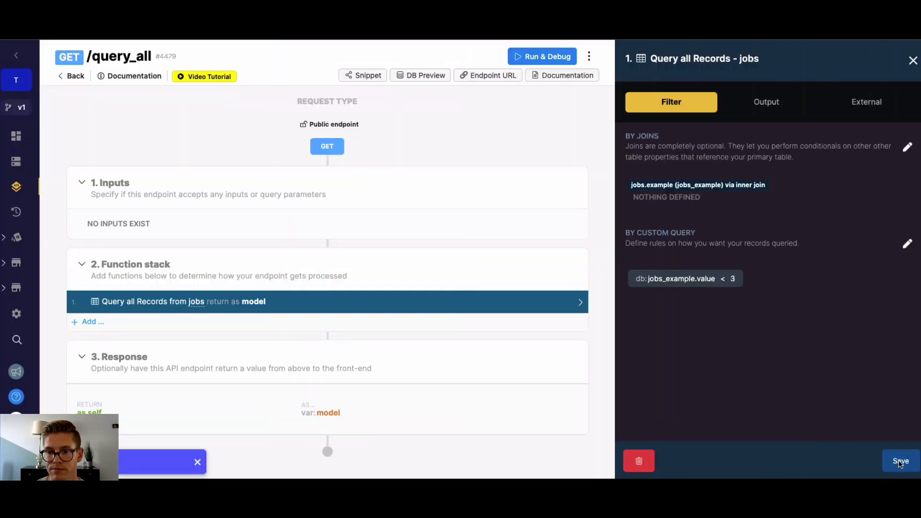
left_click(900, 461)
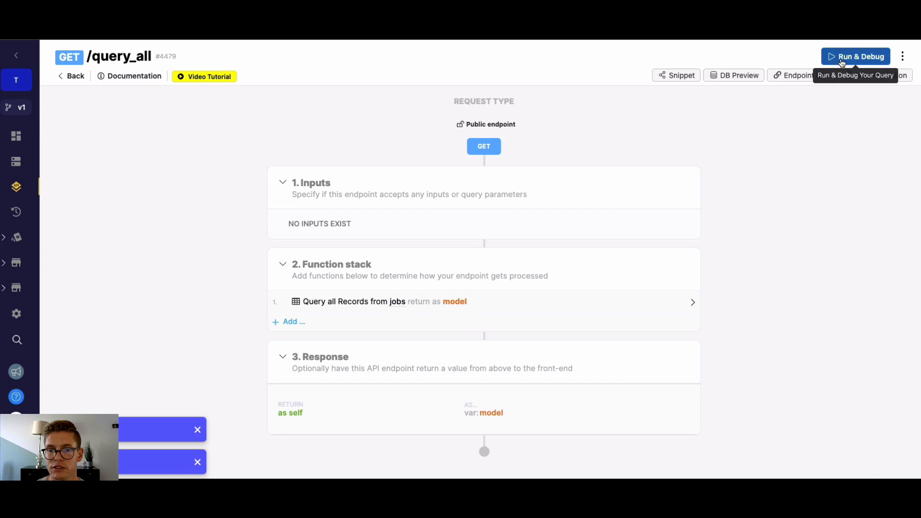
- Run the /query_all endpoint and check the example values returned under the less-than-3 condition
left_click(842, 61)
left_click(895, 460)
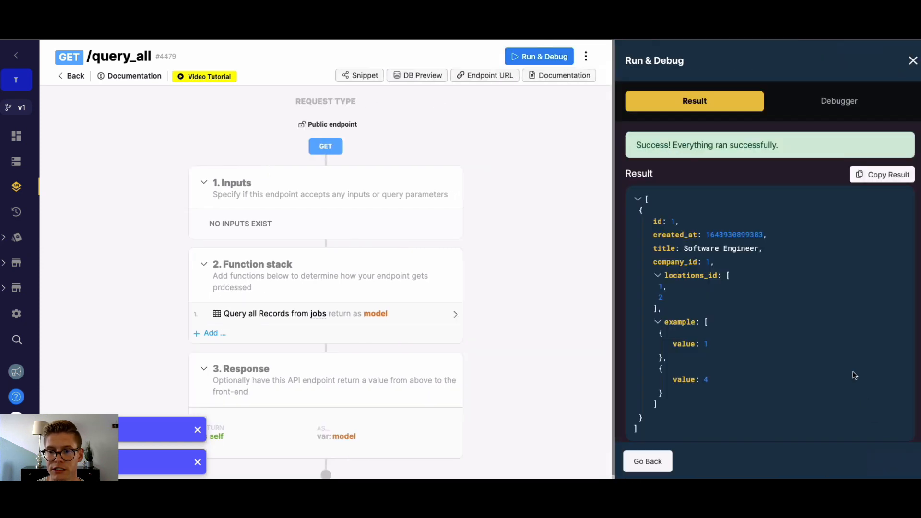
scroll(854, 375, "down", 1)
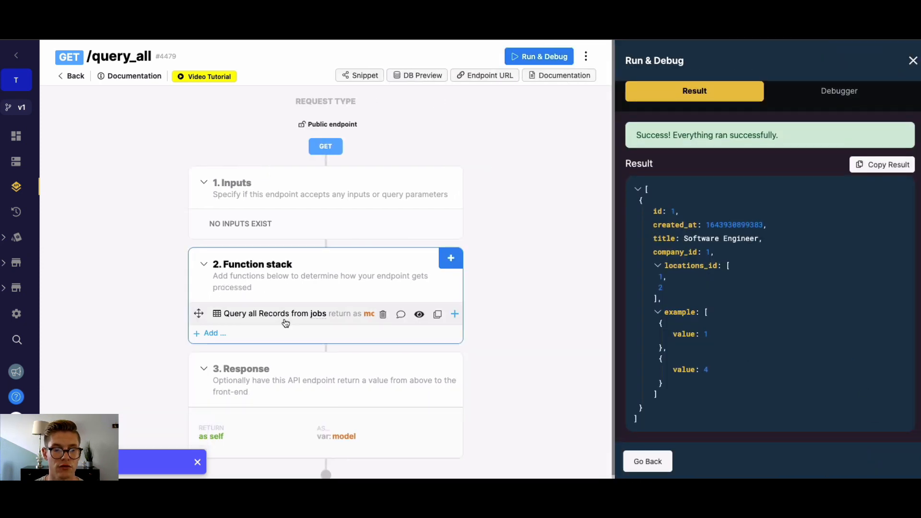
- Review the jobs query's custom condition on jobs_example.value and close its search configuration
left_click(285, 323)
left_click(697, 289)
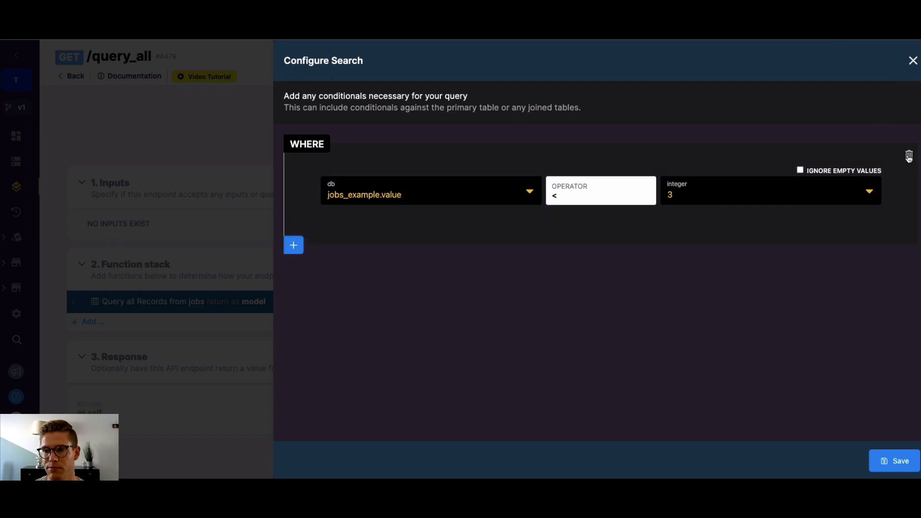
left_click(912, 62)
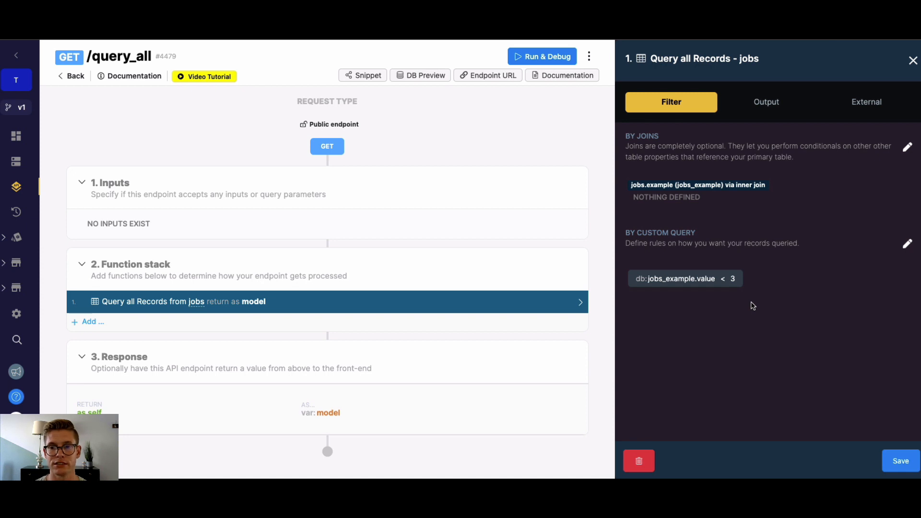
- Examine the jobs query's output settings, including the response fields, return options and evals
left_click(757, 115)
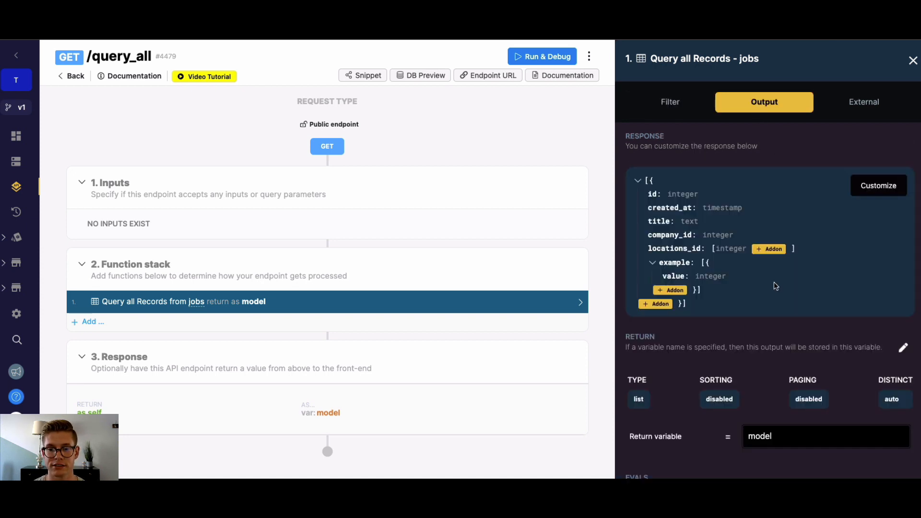
scroll(781, 314, "down", 1)
scroll(782, 314, "down", 2)
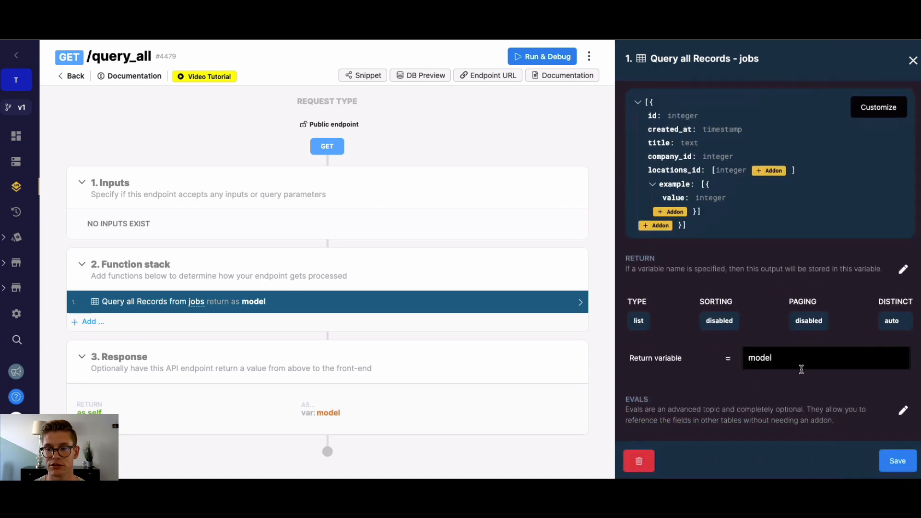
scroll(813, 386, "up", 3)
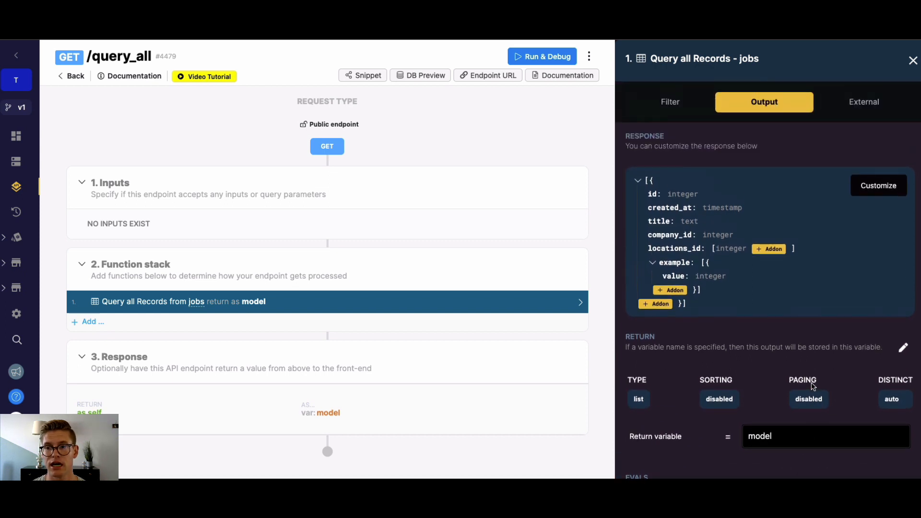